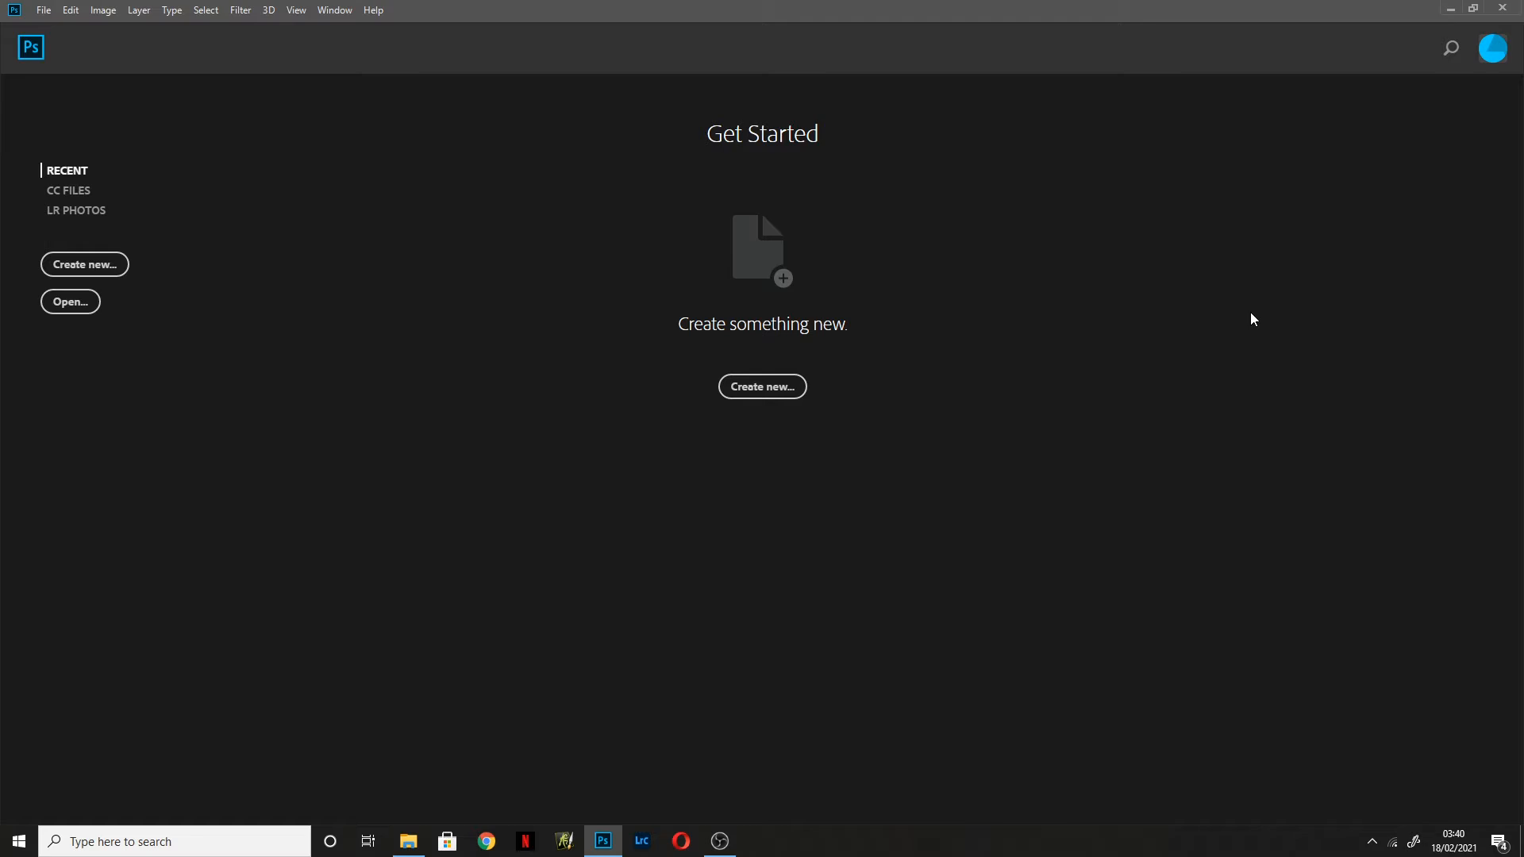
- Open the raw portrait DMS_2036.CR2 from the Desktop folder for raw processing and minimise the folder window
click(399, 841)
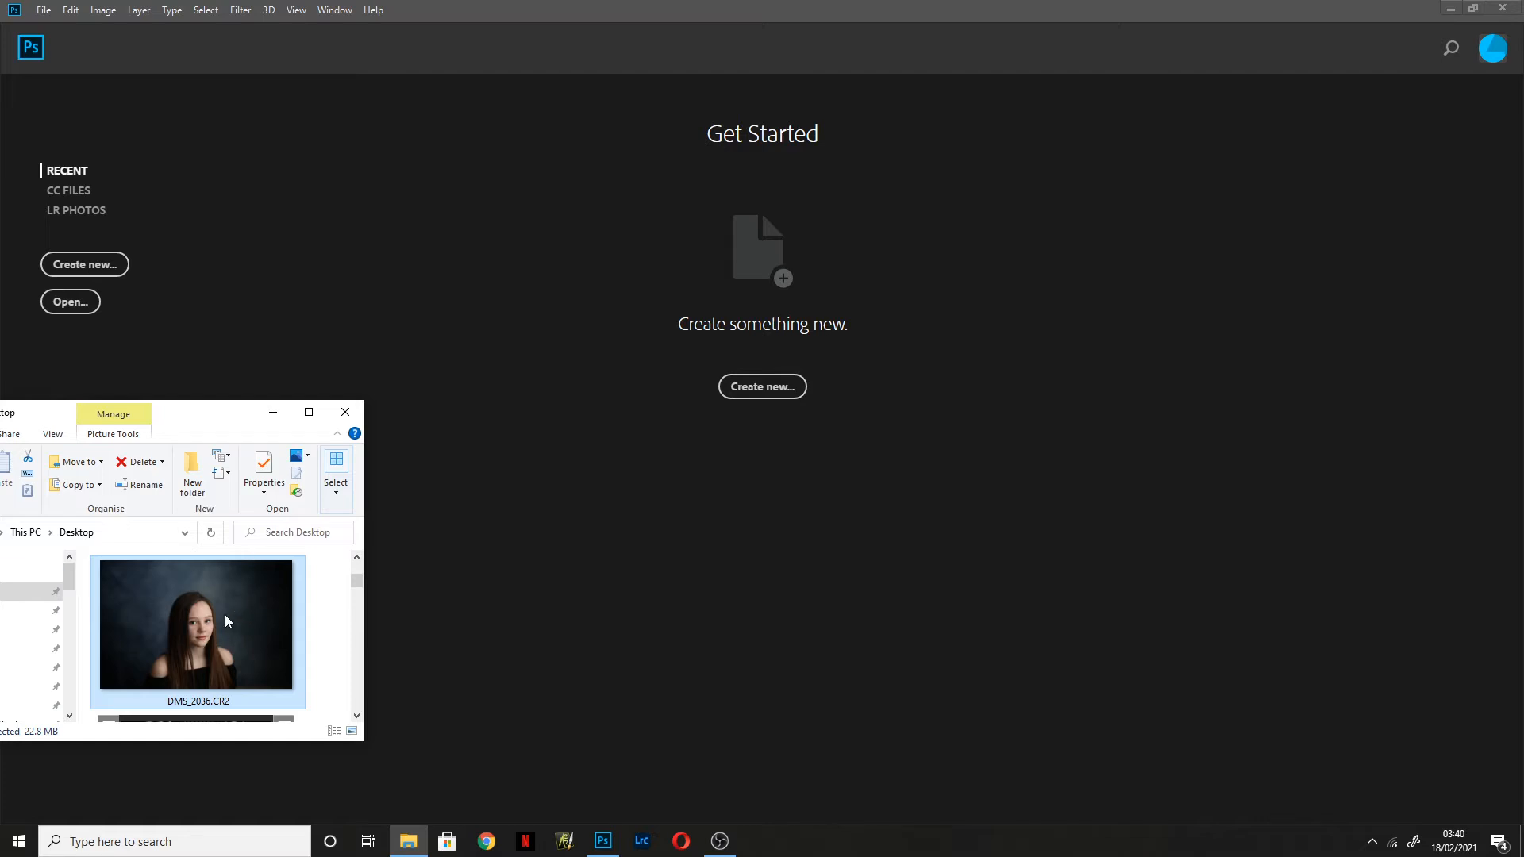
drag(176, 588, 707, 569)
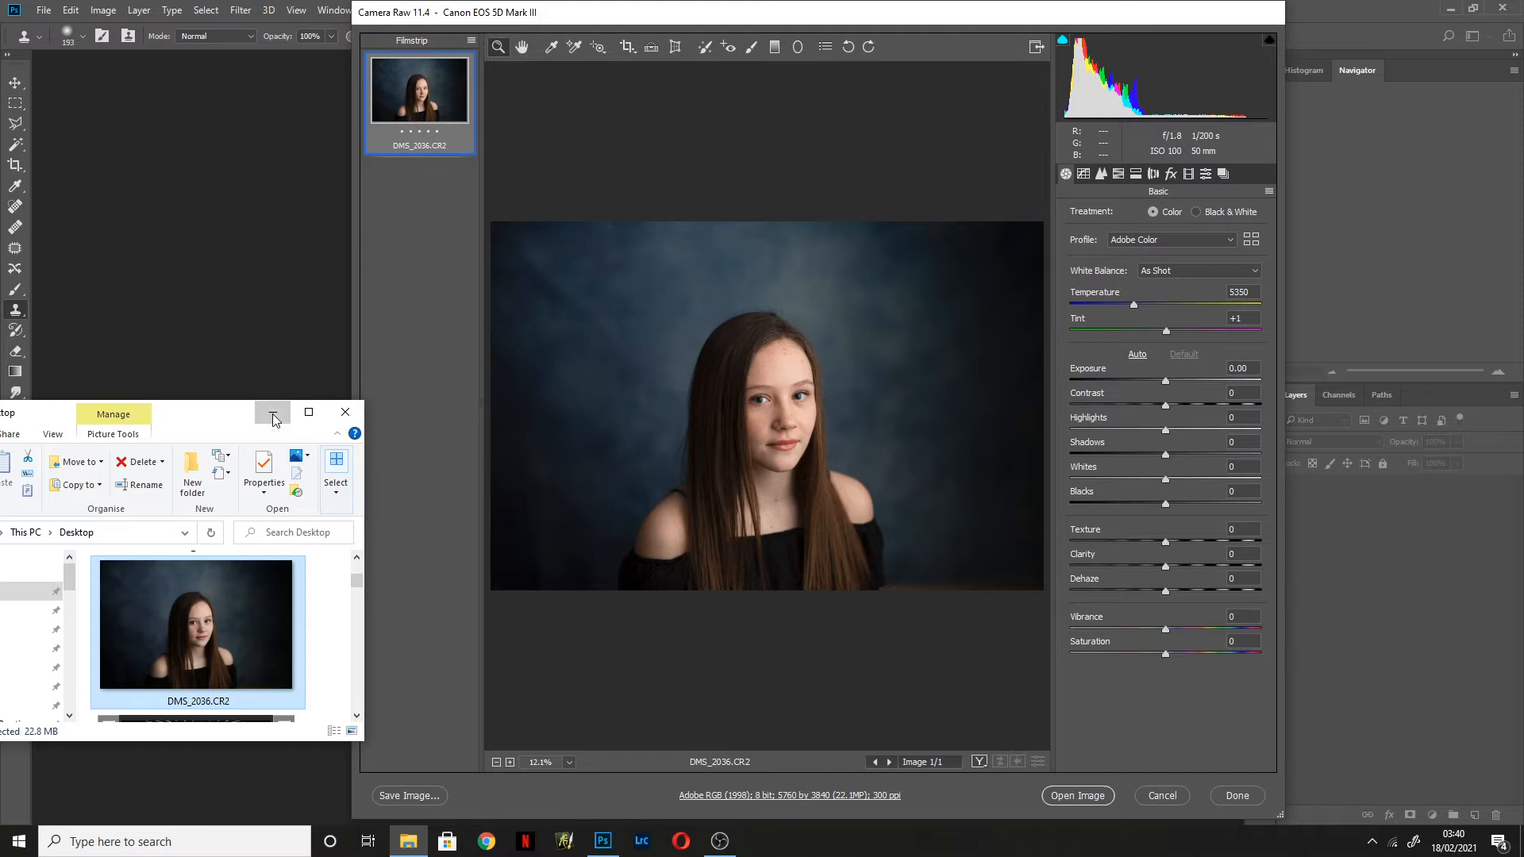
click(272, 416)
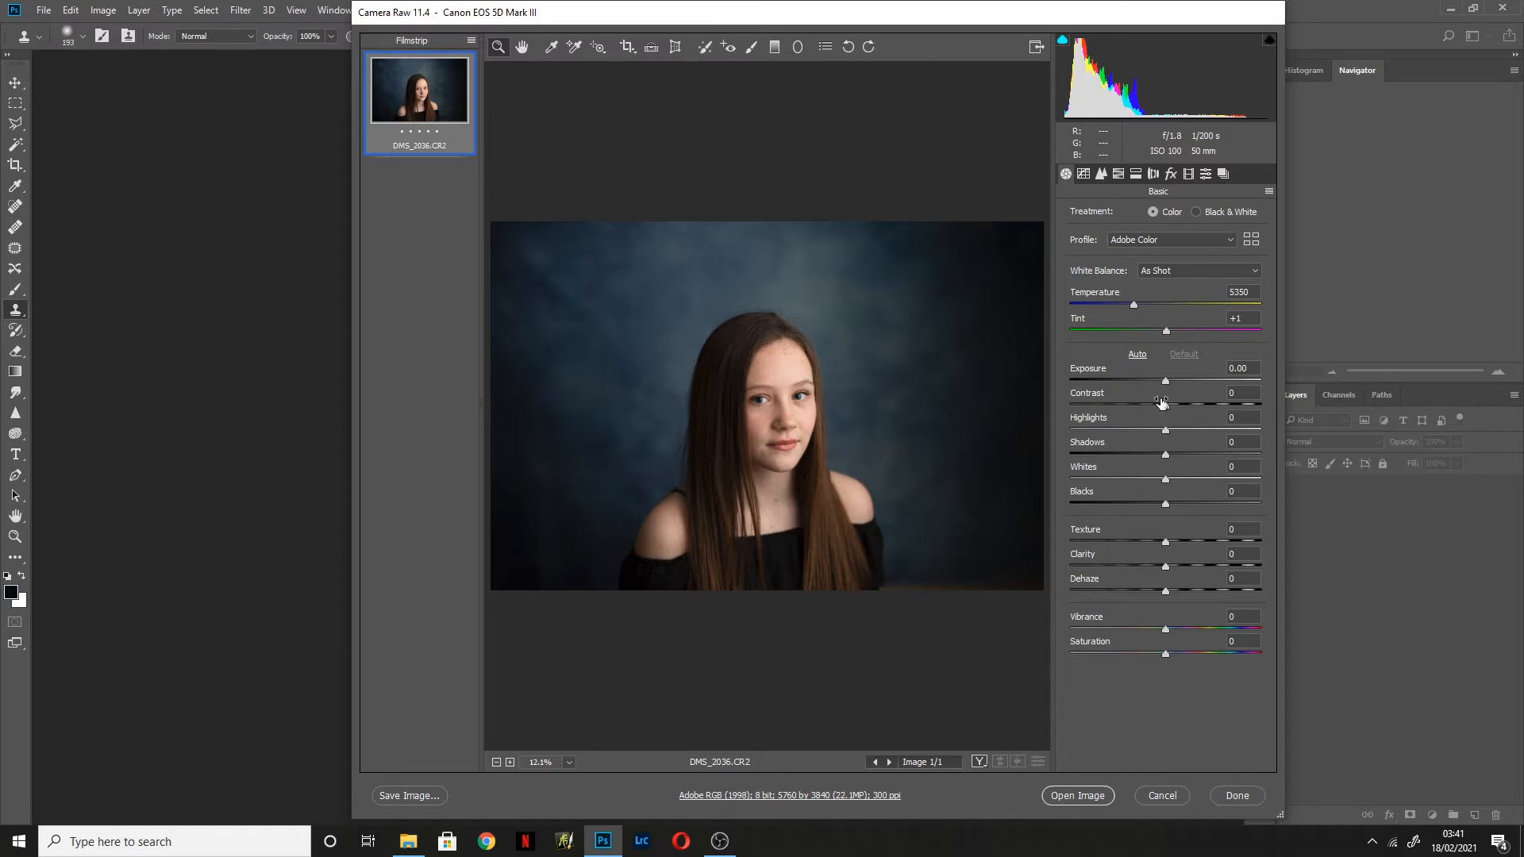
- Try out exposure, contrast, highlights, shadows and blacks adjustments on the portrait, resetting each one to 0
drag(1166, 381, 1161, 385)
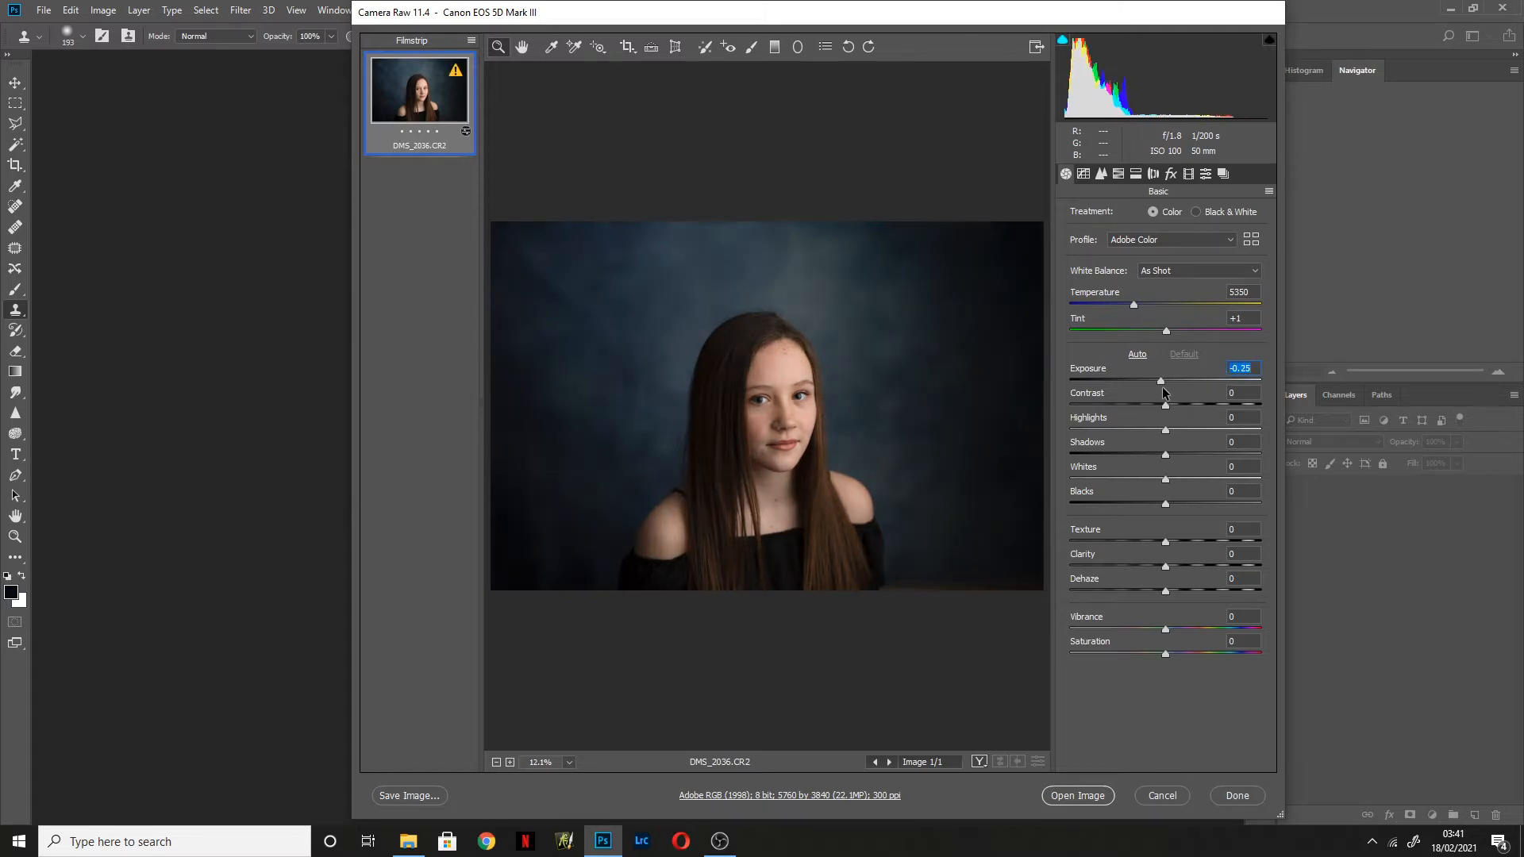
double_click(1163, 388)
drag(1170, 406, 1150, 456)
double_click(1155, 407)
double_click(1157, 429)
click(1167, 456)
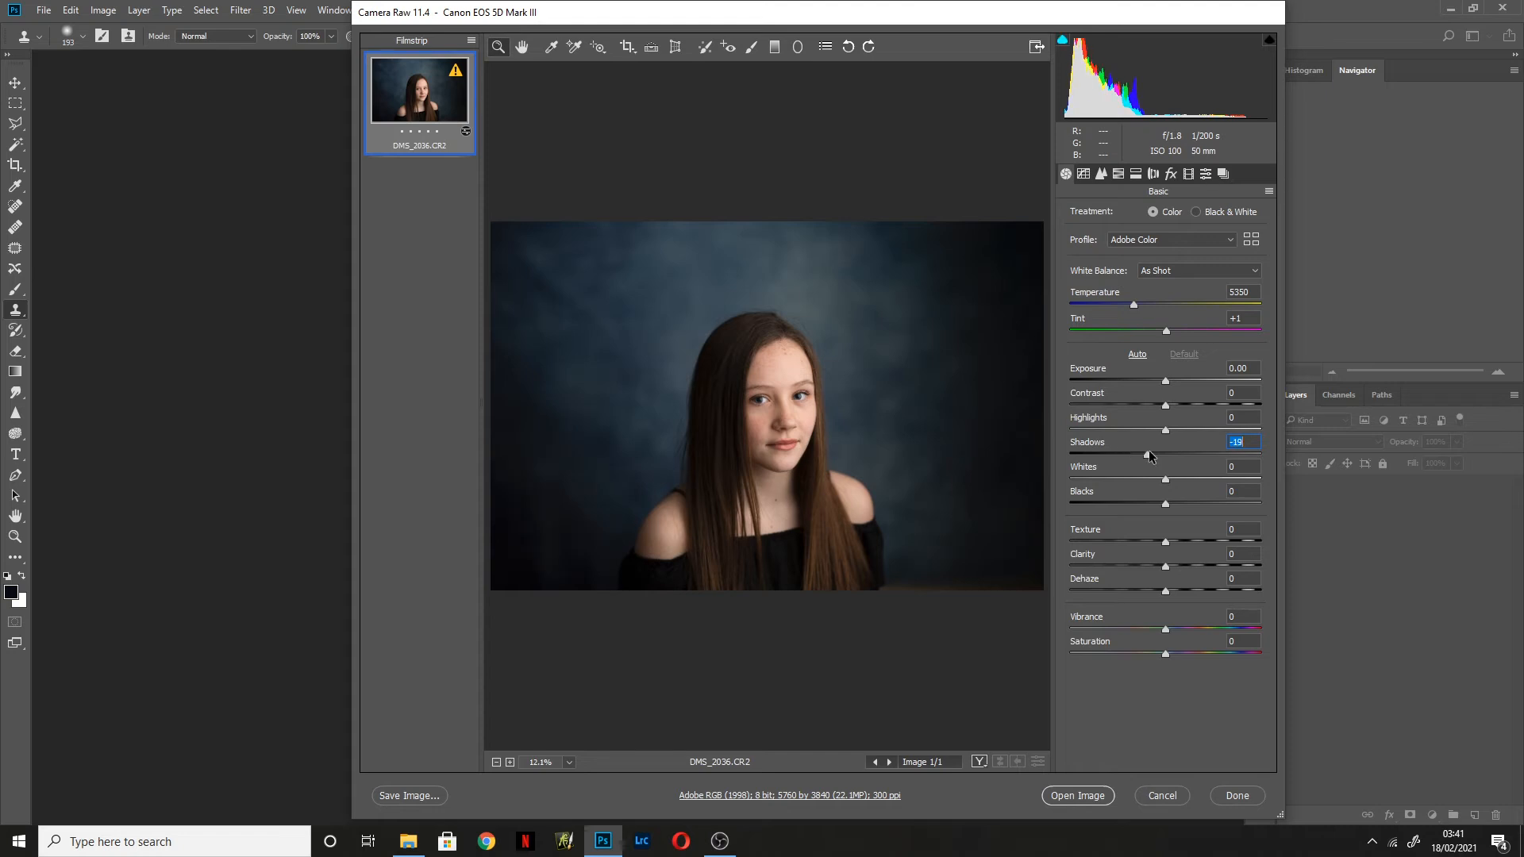
double_click(1173, 455)
mouse_move(1166, 503)
mouse_down()
mouse_move(1246, 505)
mouse_move(1145, 503)
mouse_move(1172, 503)
mouse_up()
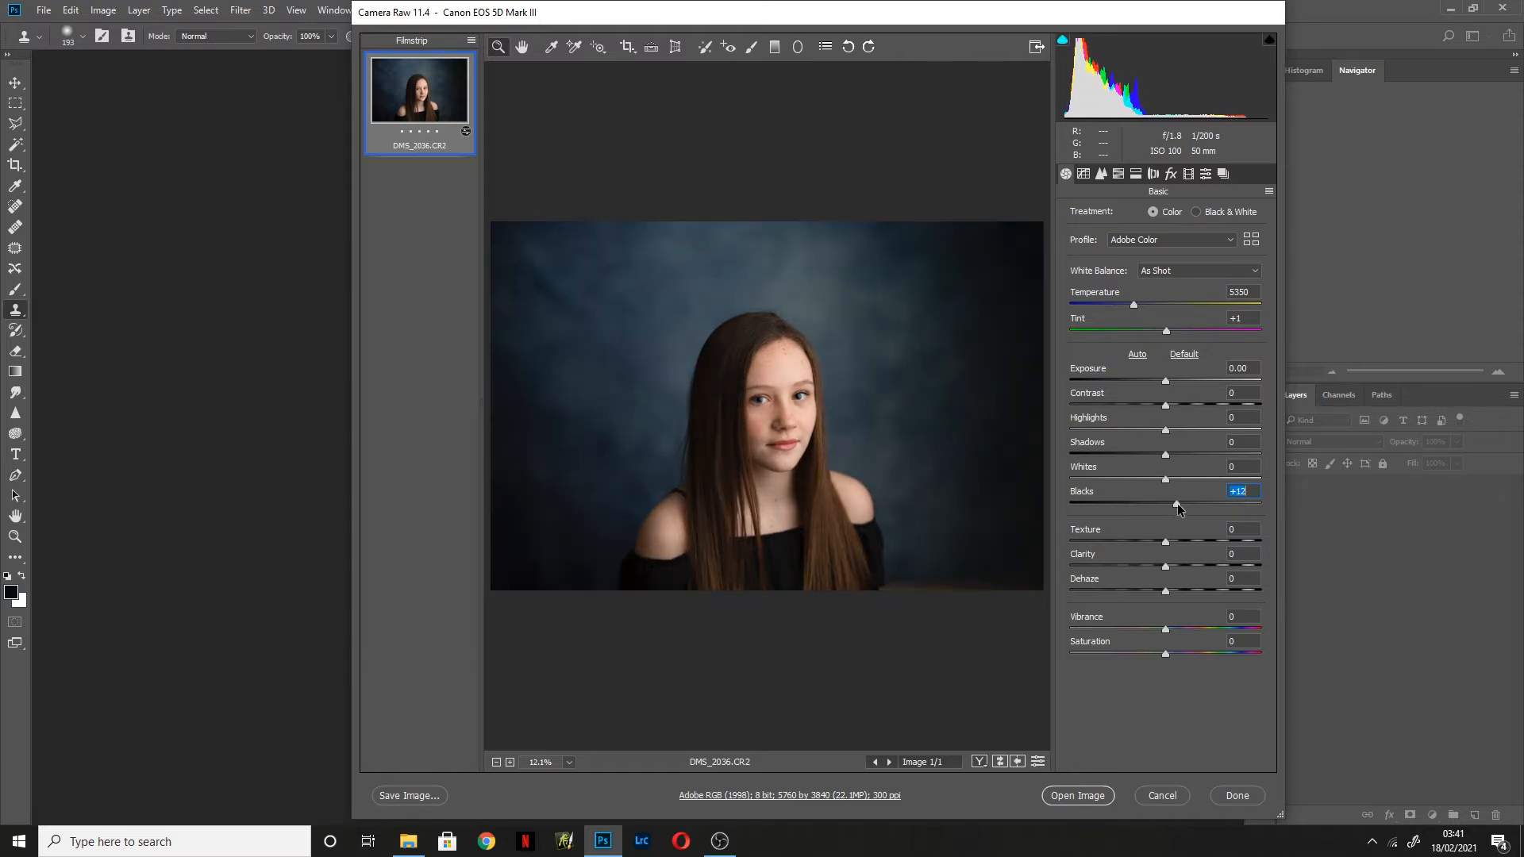
double_click(1175, 503)
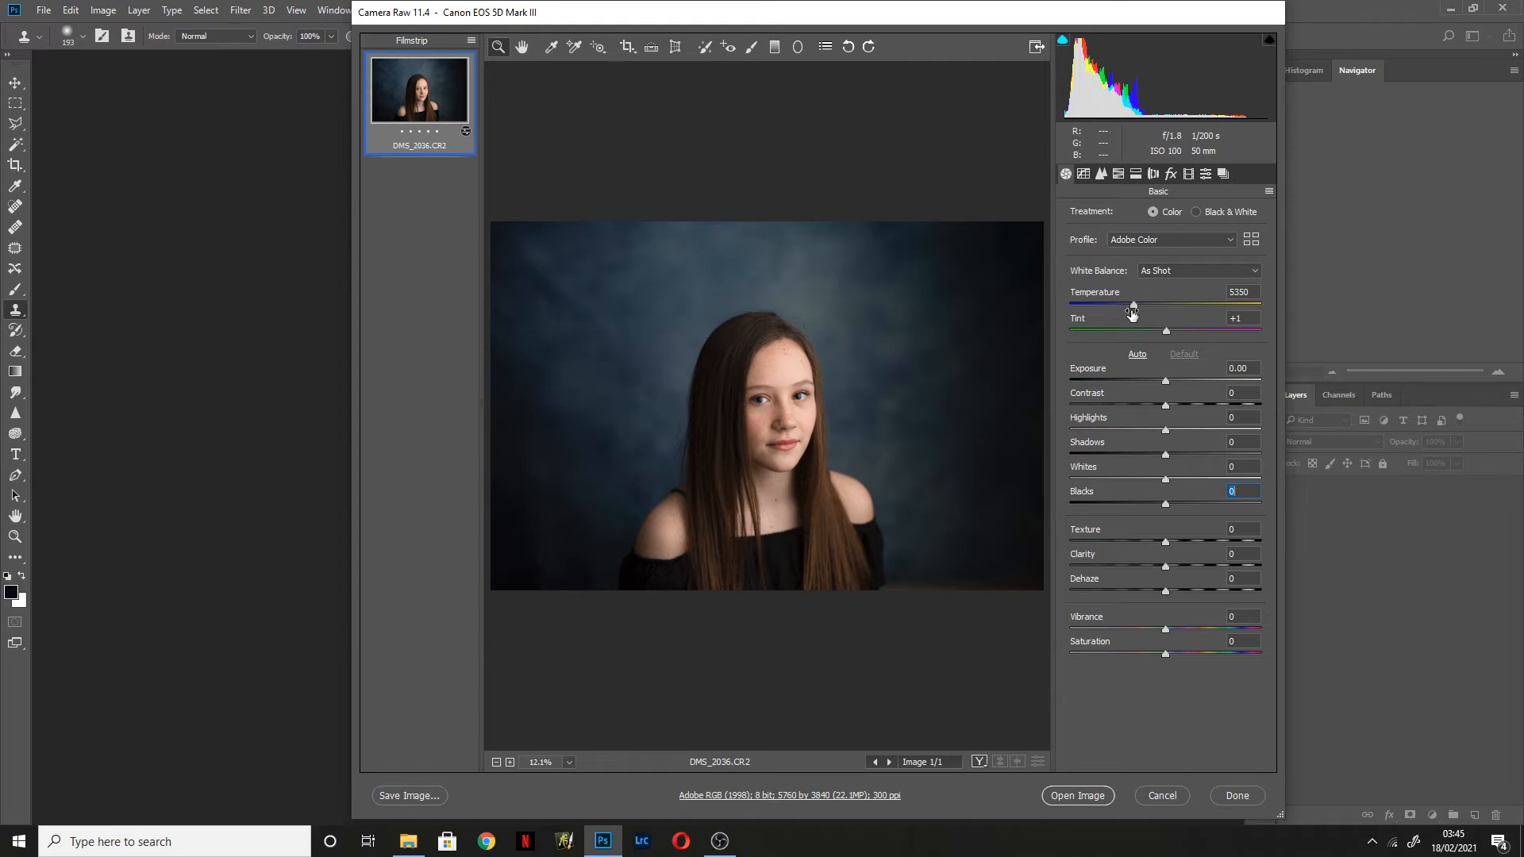
- Set the white balance temperature to 5400 and return the exposure to 0.00 after trying -2.90
mouse_move(1133, 312)
mouse_down()
mouse_move(1180, 307)
mouse_move(1108, 307)
mouse_move(1214, 311)
mouse_move(1155, 308)
mouse_up()
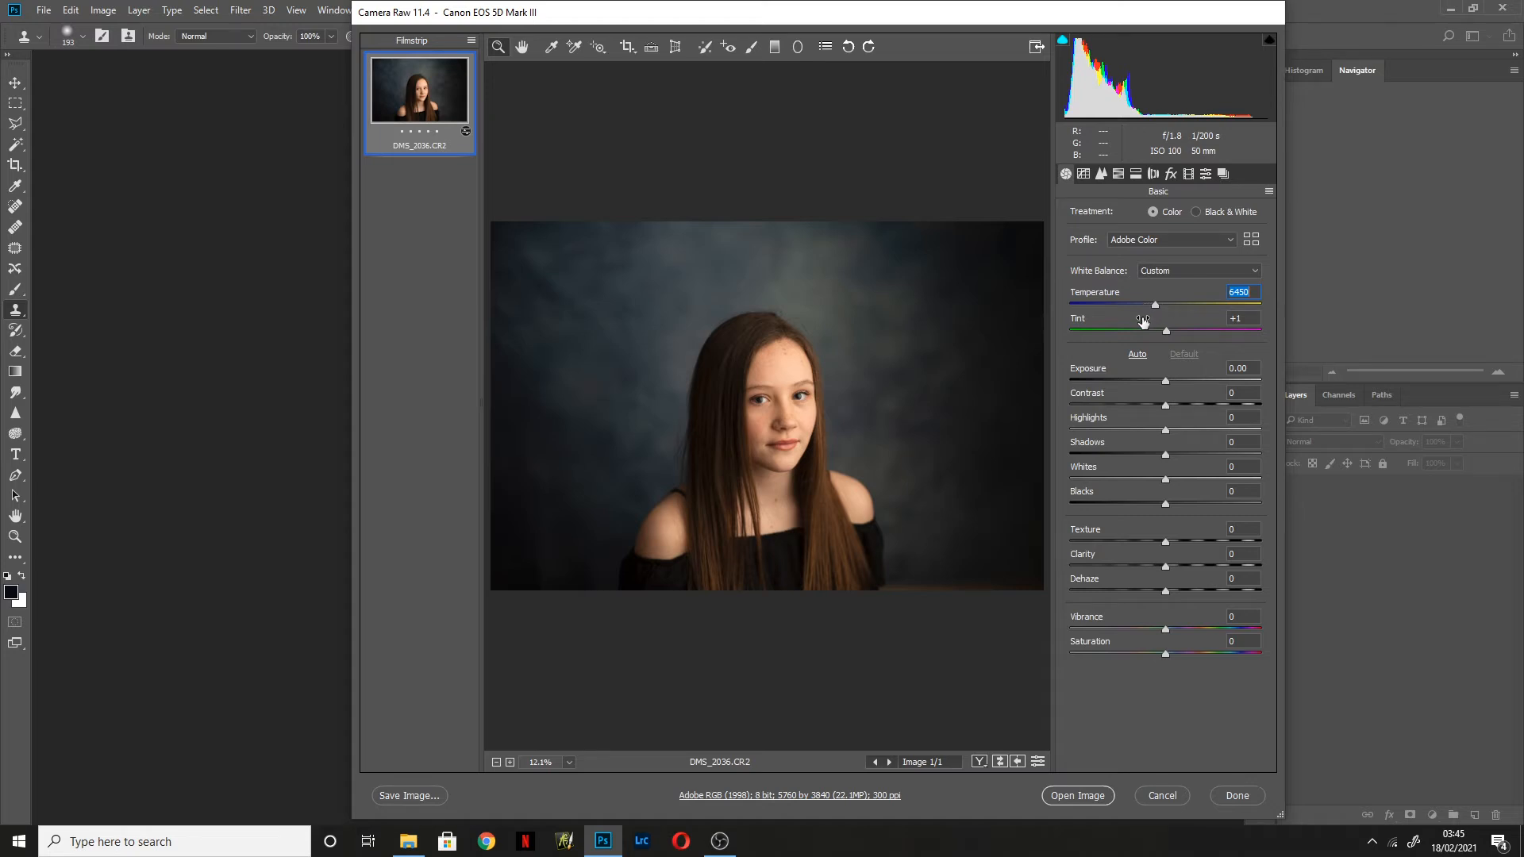
mouse_move(1156, 304)
mouse_down()
mouse_move(1203, 305)
mouse_move(1138, 312)
mouse_up()
click(1110, 380)
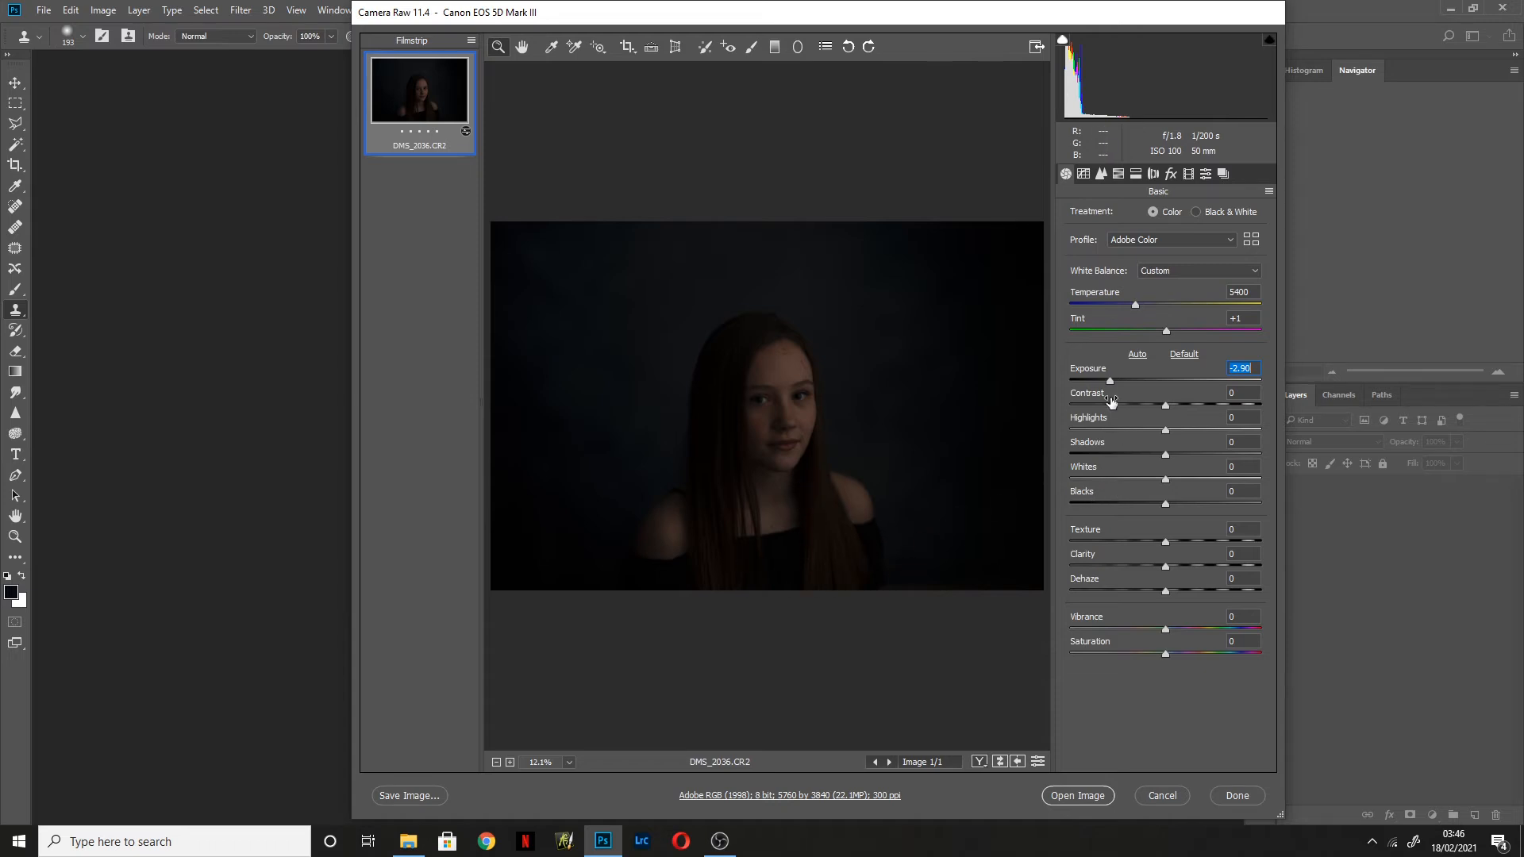
drag(1111, 381, 1166, 382)
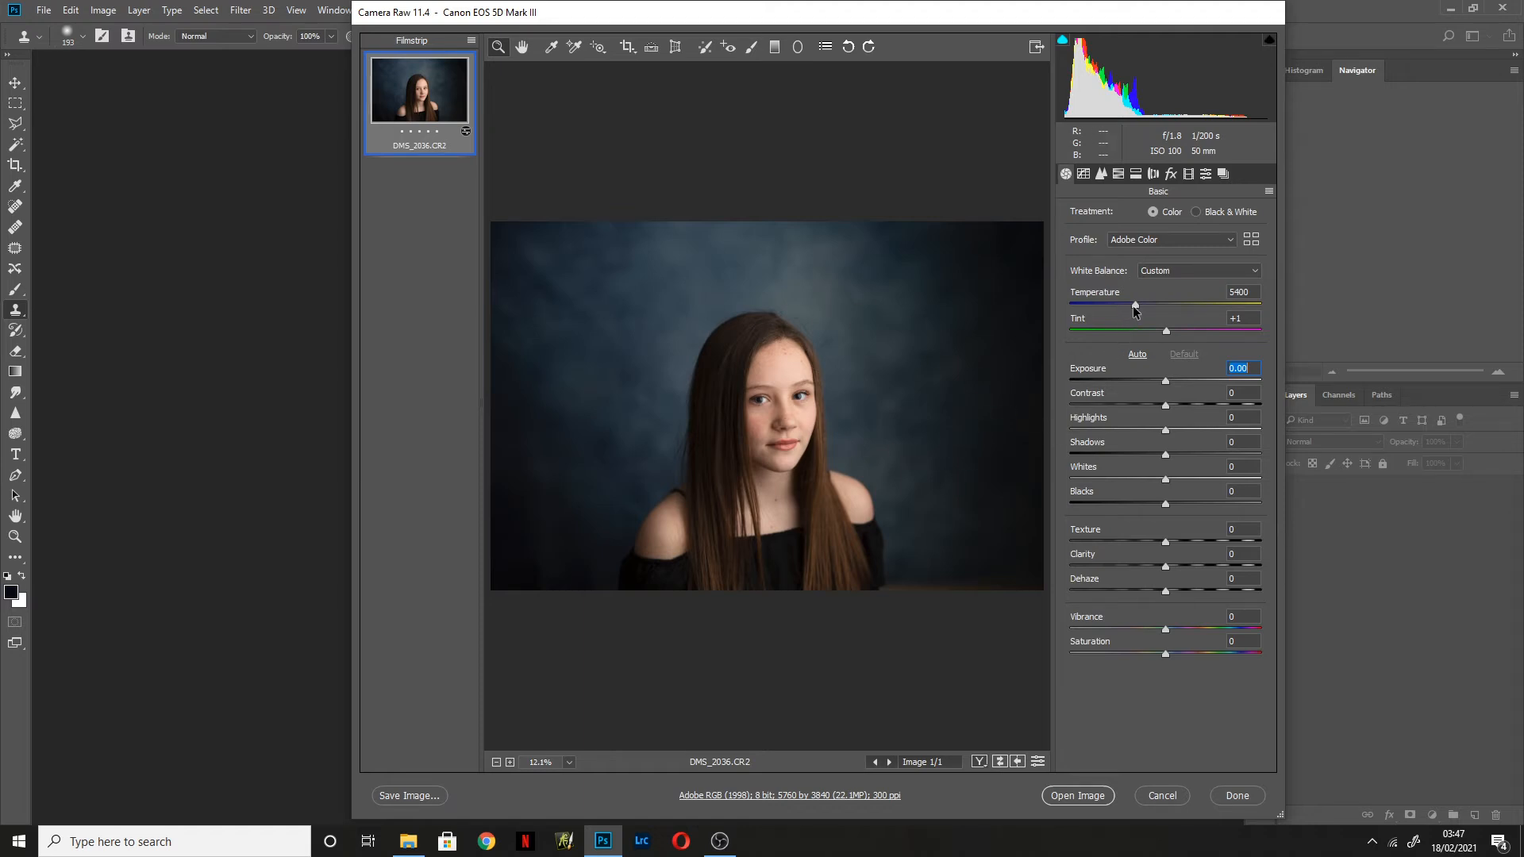
- Set the highlights to -12, the shadows to -8 and the exposure to -0.15
drag(1166, 433, 1158, 458)
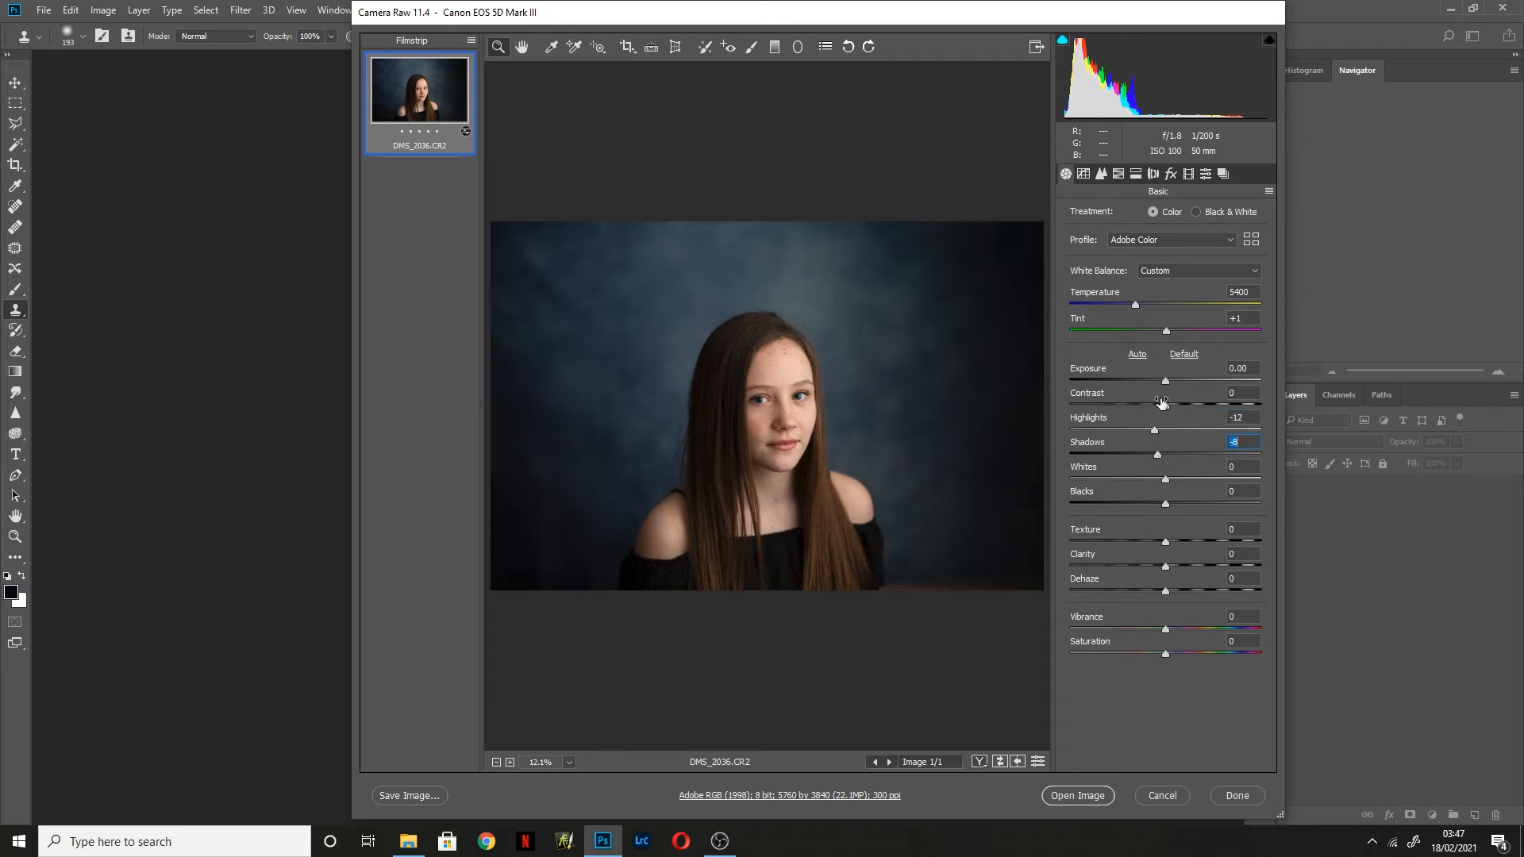
drag(1166, 382, 1164, 385)
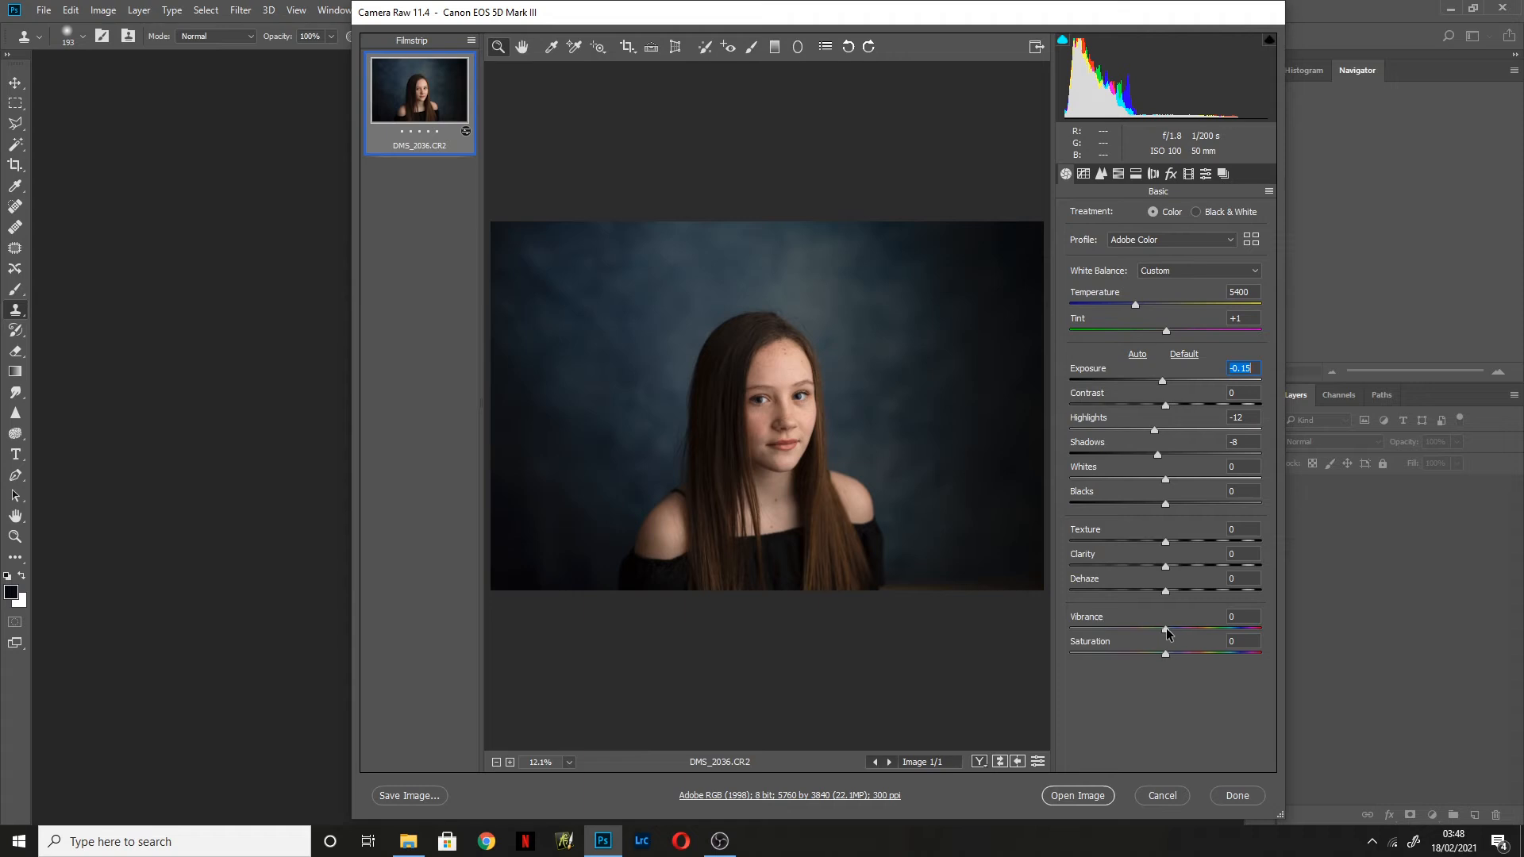
- Lower the vibrance slightly and open the adjusted raw portrait as an image for editing
drag(1166, 632, 1163, 633)
drag(1159, 633, 1157, 634)
click(1101, 801)
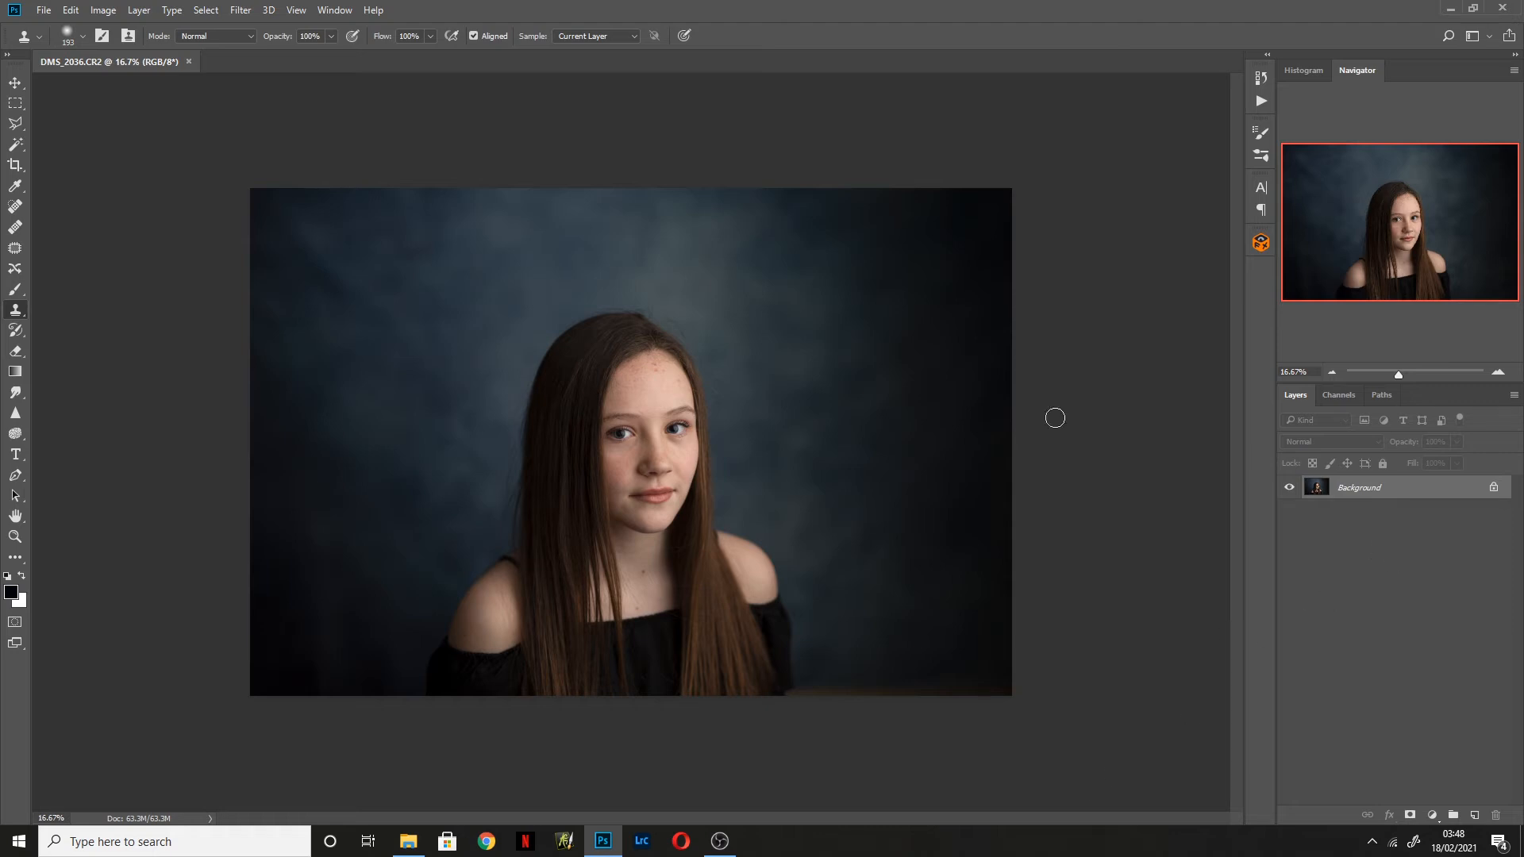
- Try several rectangular marquee selections over the portrait and its lower edge, clearing each one
click(15, 103)
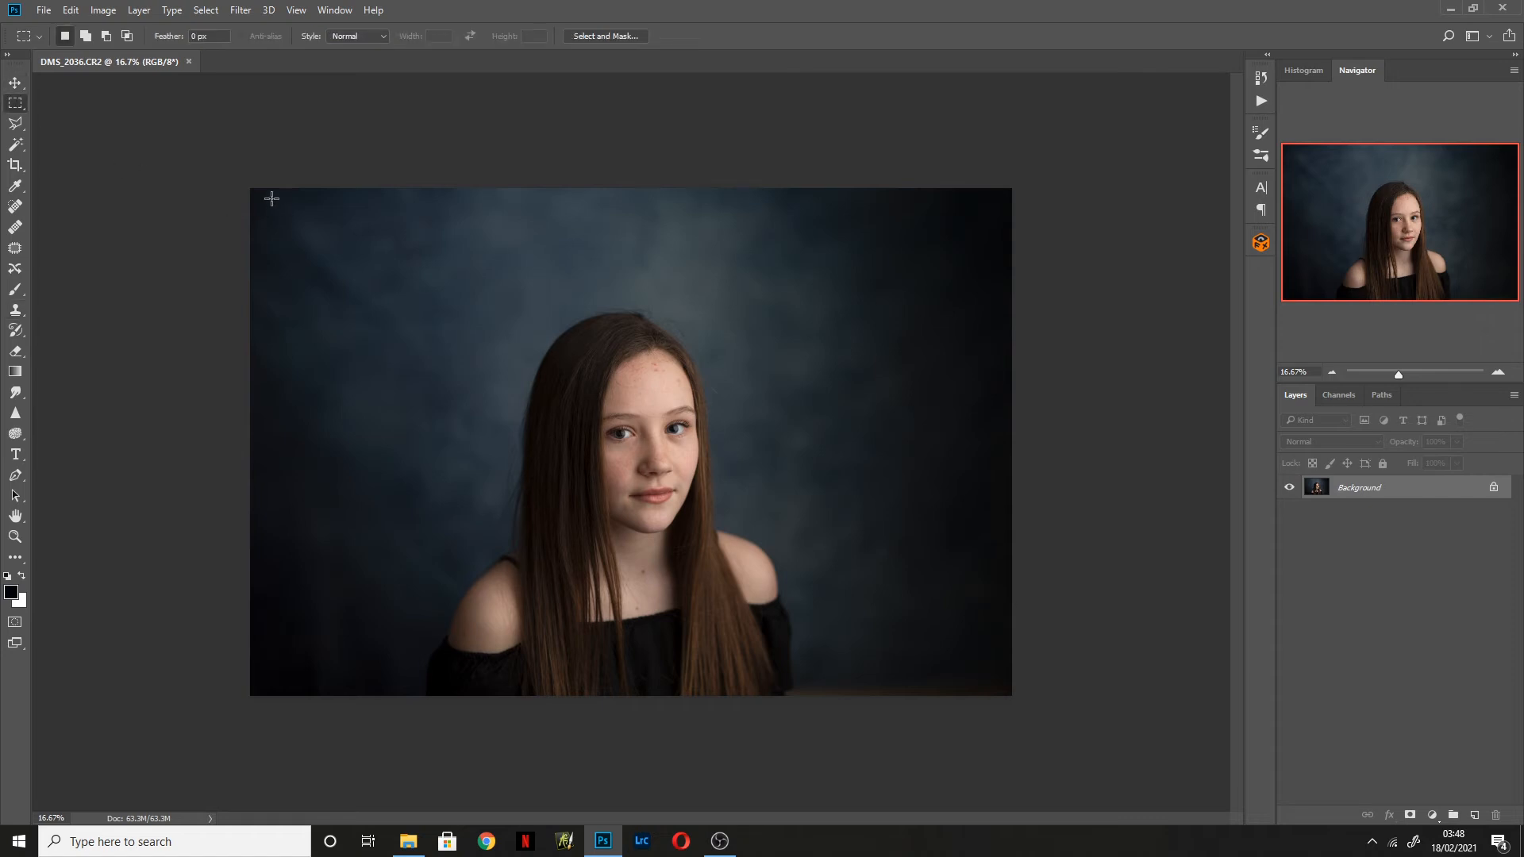
drag(278, 201, 970, 660)
click(984, 754)
drag(769, 674, 973, 730)
drag(803, 681, 926, 699)
click(932, 745)
drag(289, 216, 315, 260)
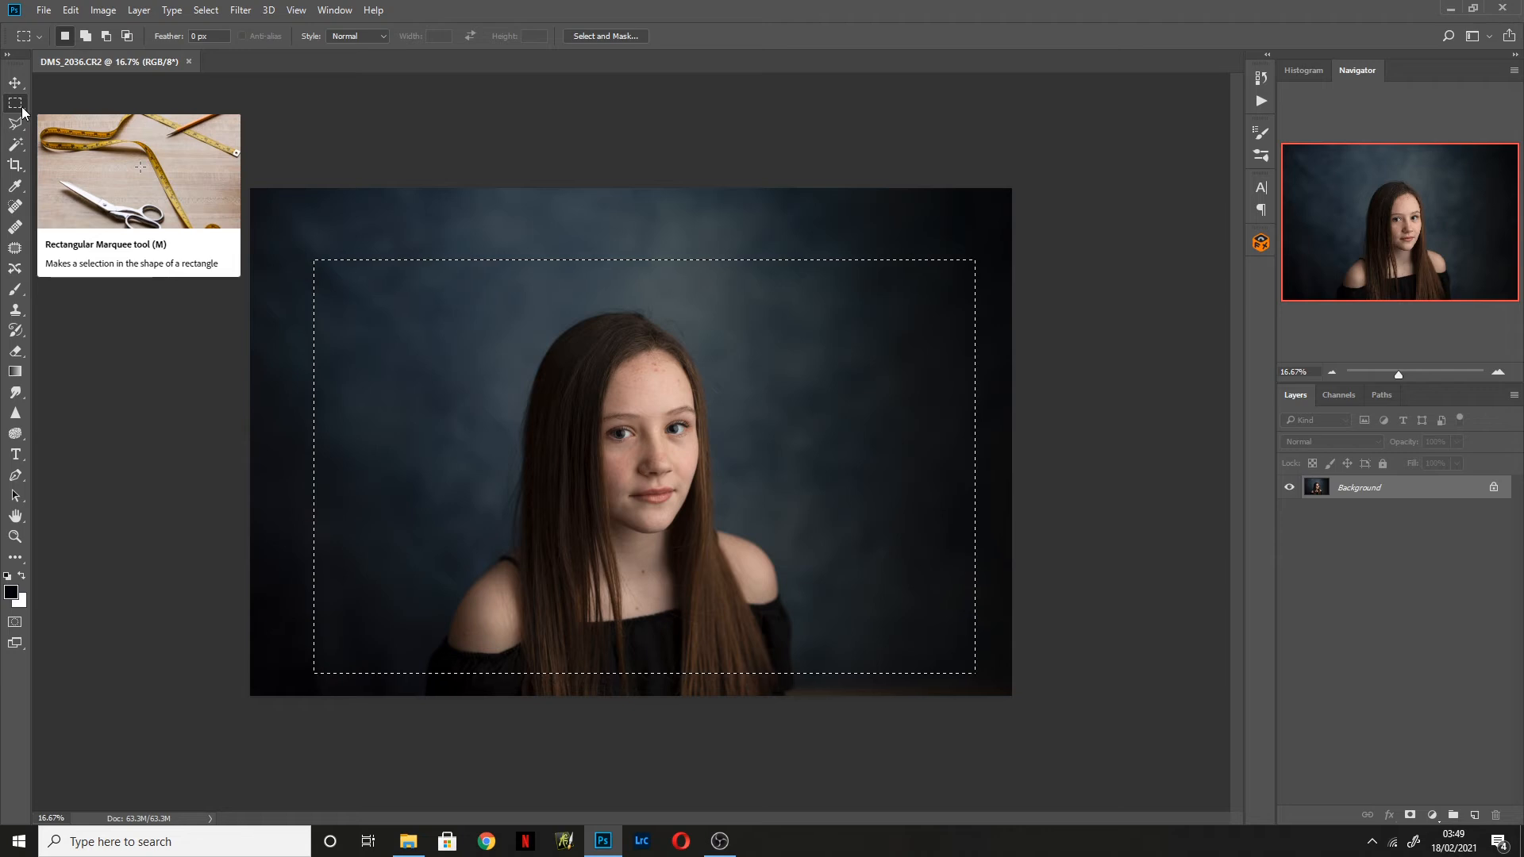
click(331, 262)
- Draw a rectangular selection around the girl with some backdrop on every side and crop the image to it
drag(346, 249, 905, 664)
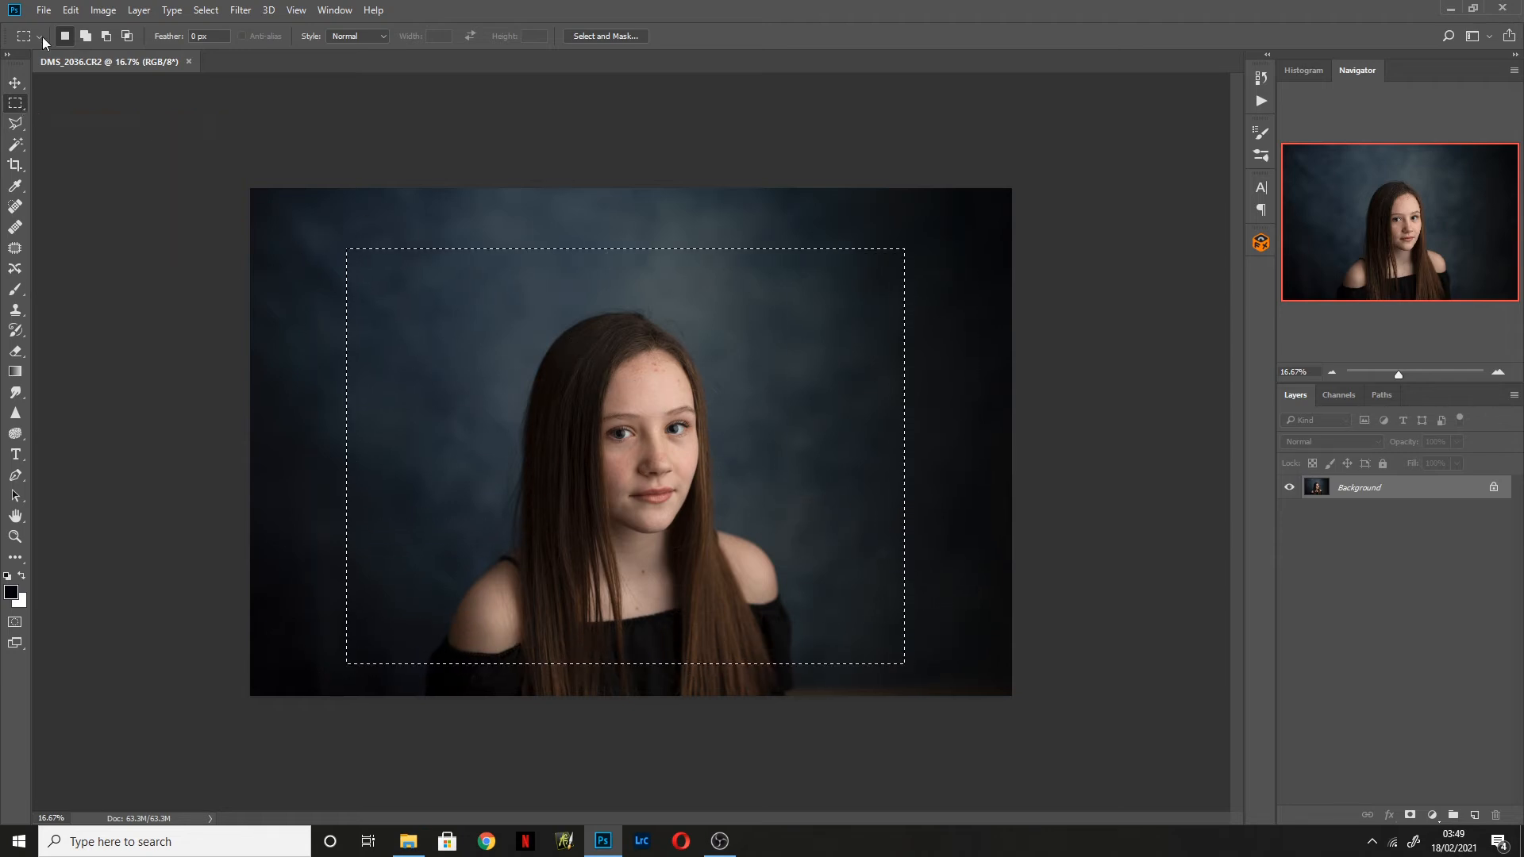
click(106, 11)
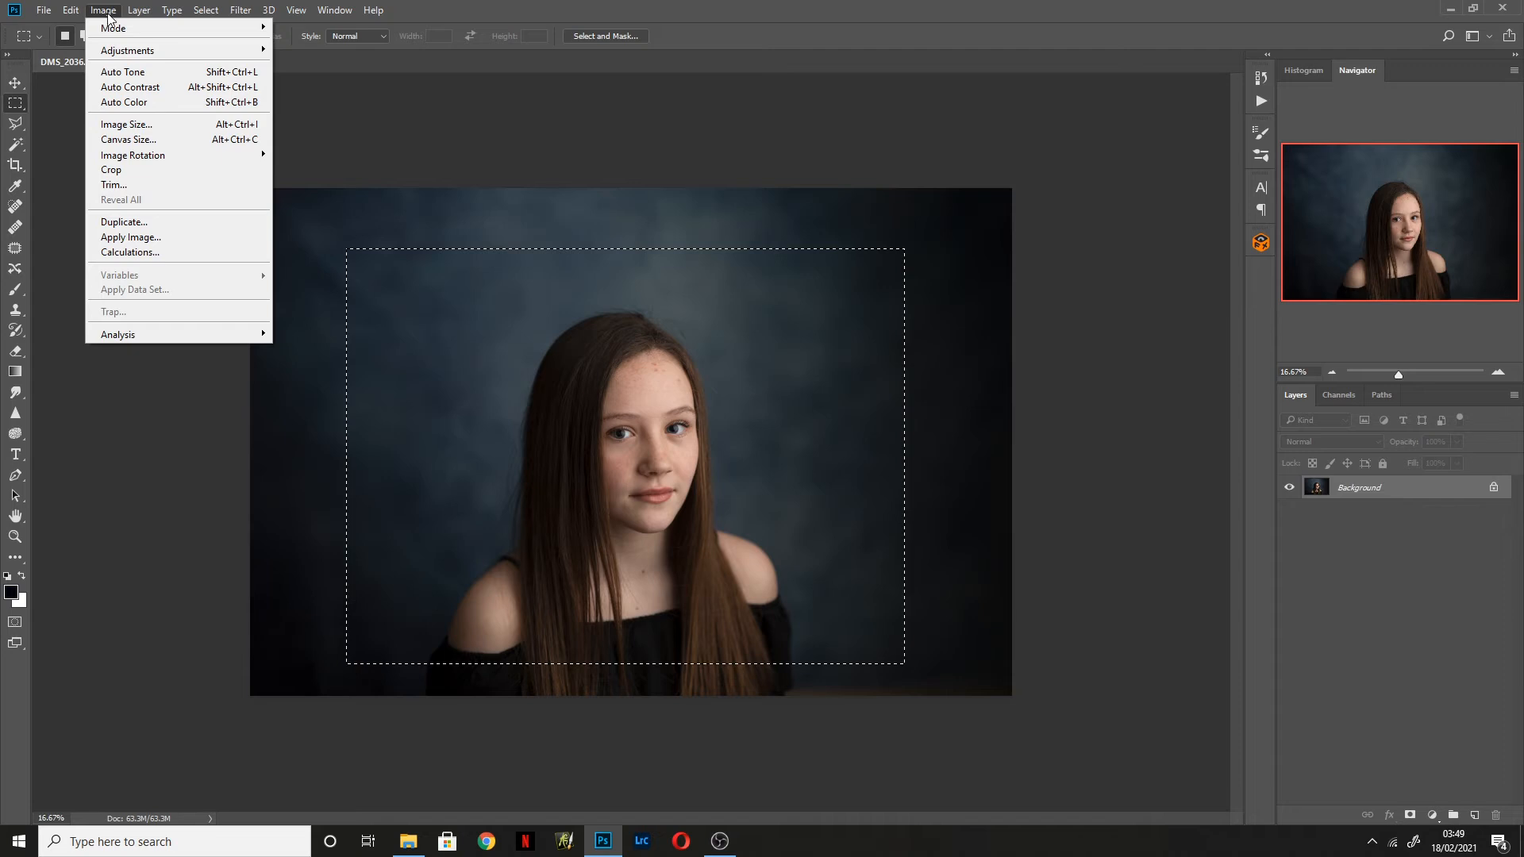
click(144, 174)
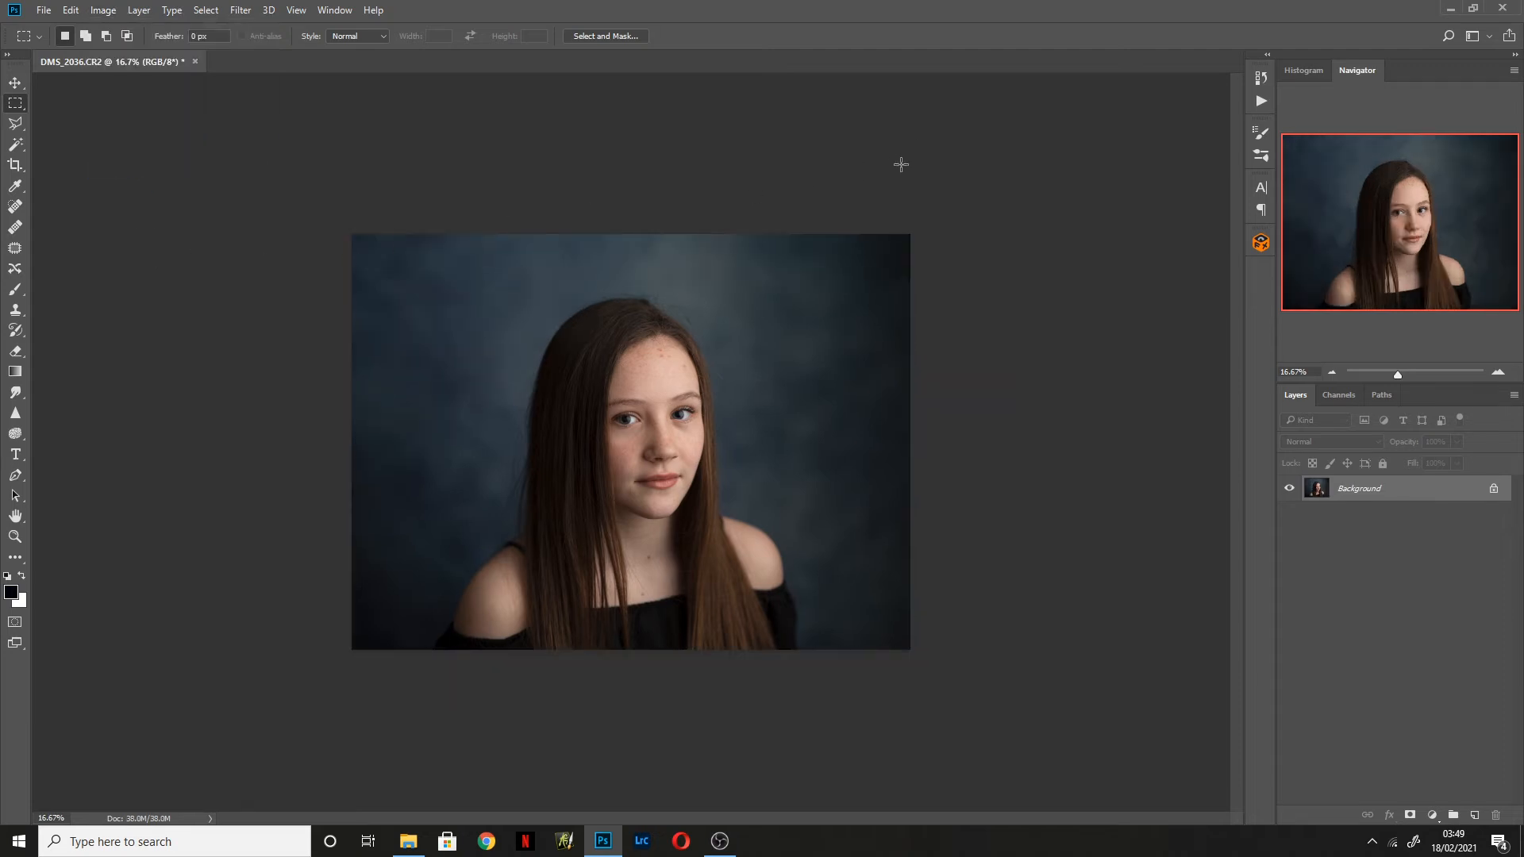
- Step back in the history to before the crop and clear the rectangular selection
click(1266, 83)
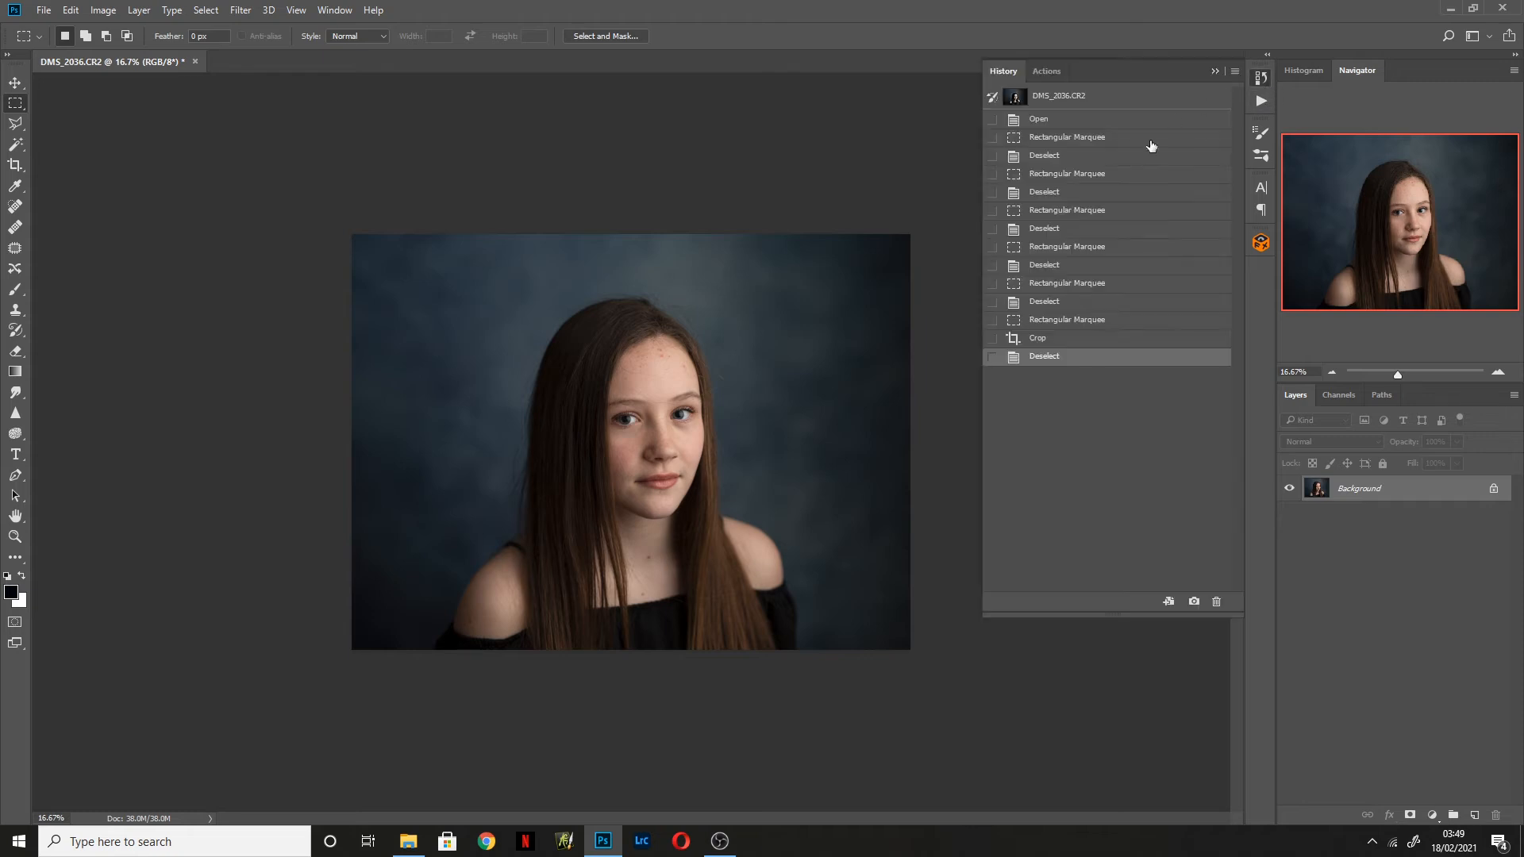
click(1078, 340)
click(1076, 320)
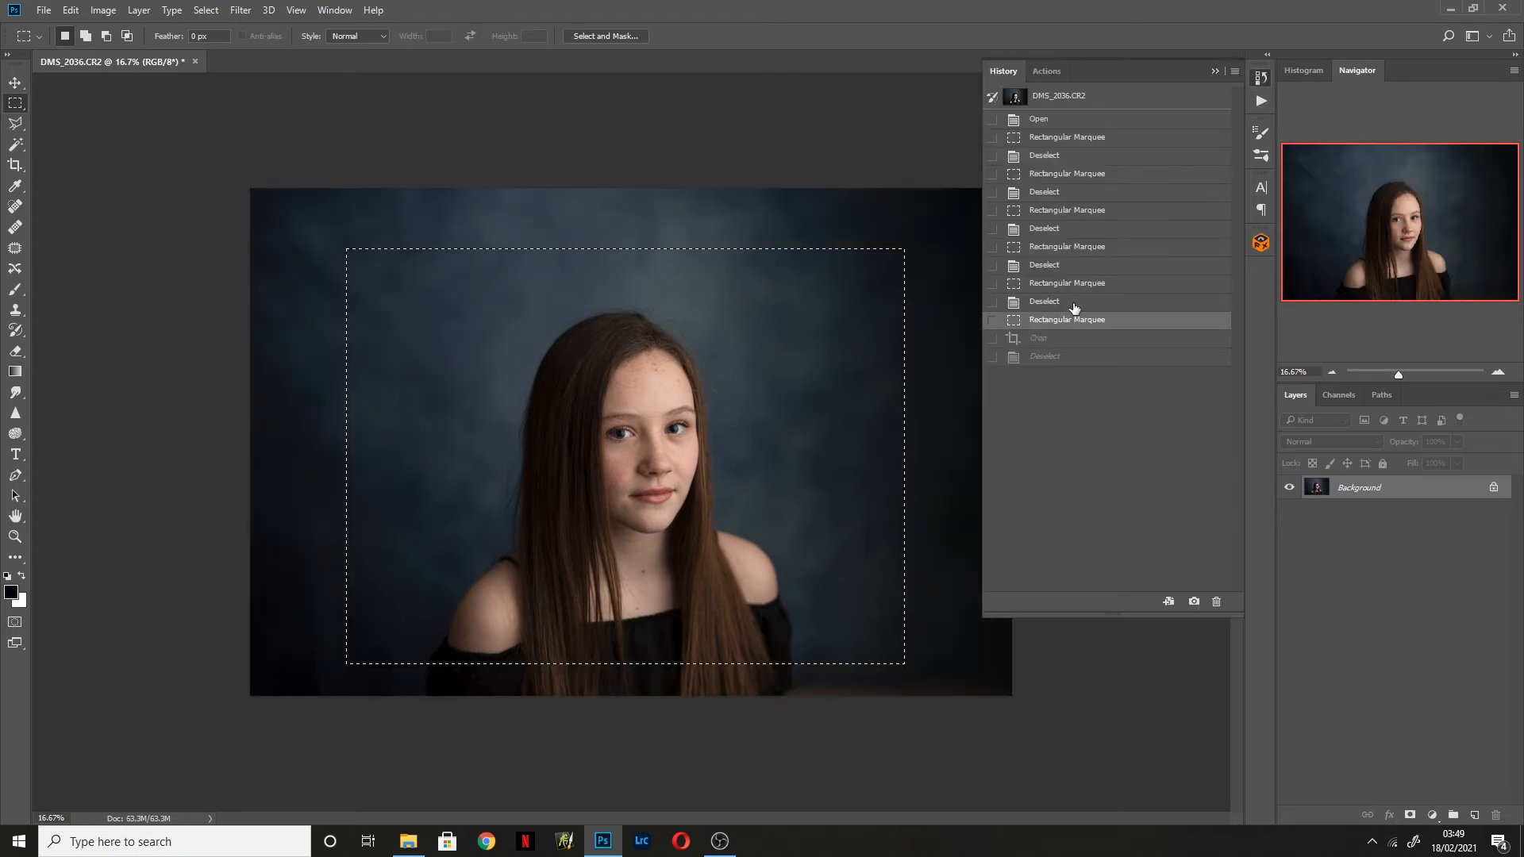
click(1215, 71)
click(1007, 218)
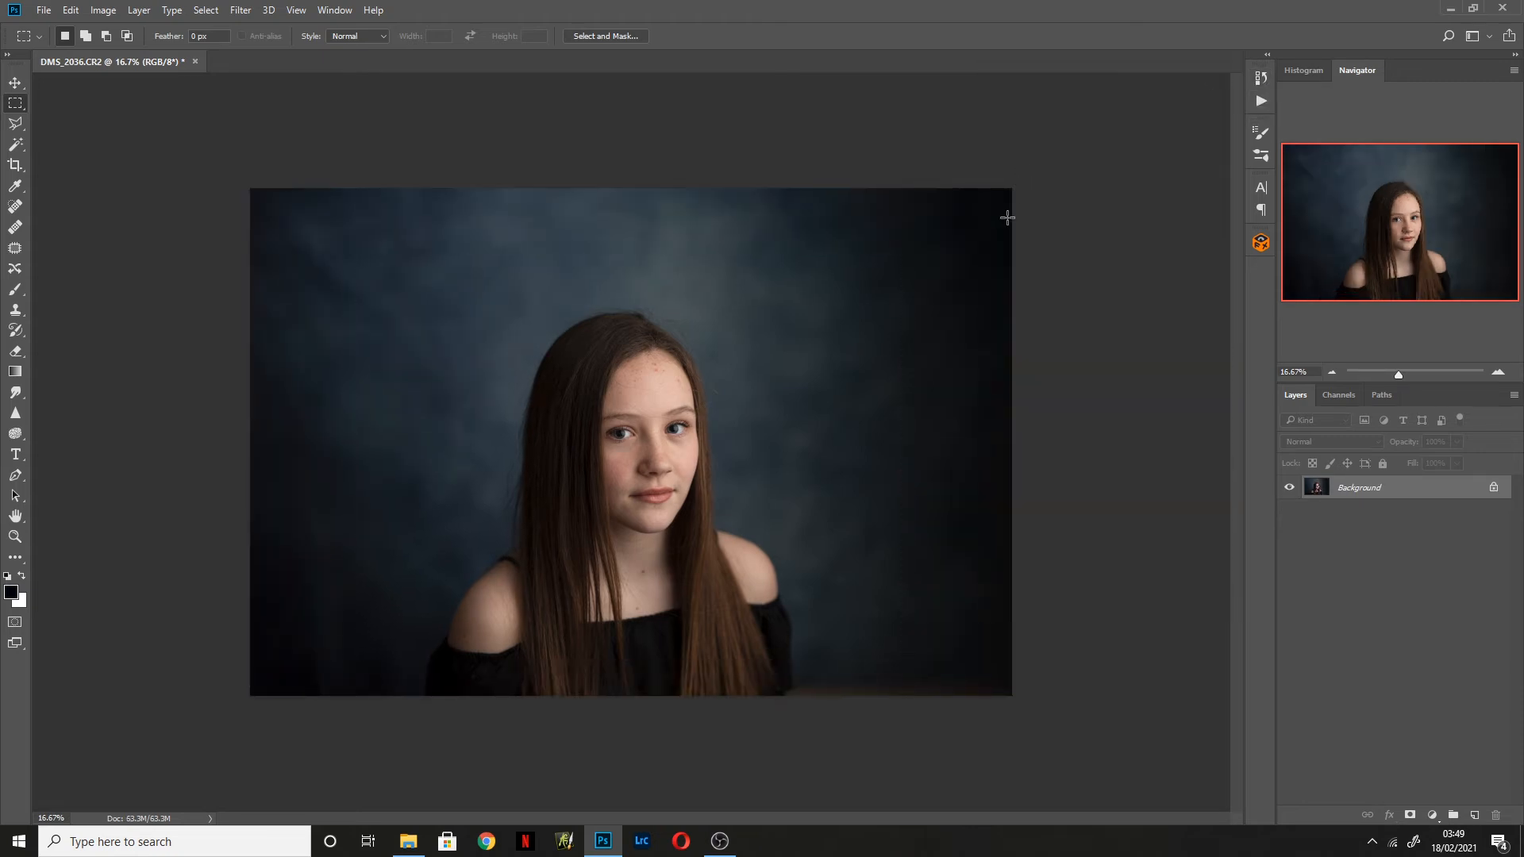
- Try the Clone Stamp by painting backdrop over one side of the face and hair onto the neck
click(15, 309)
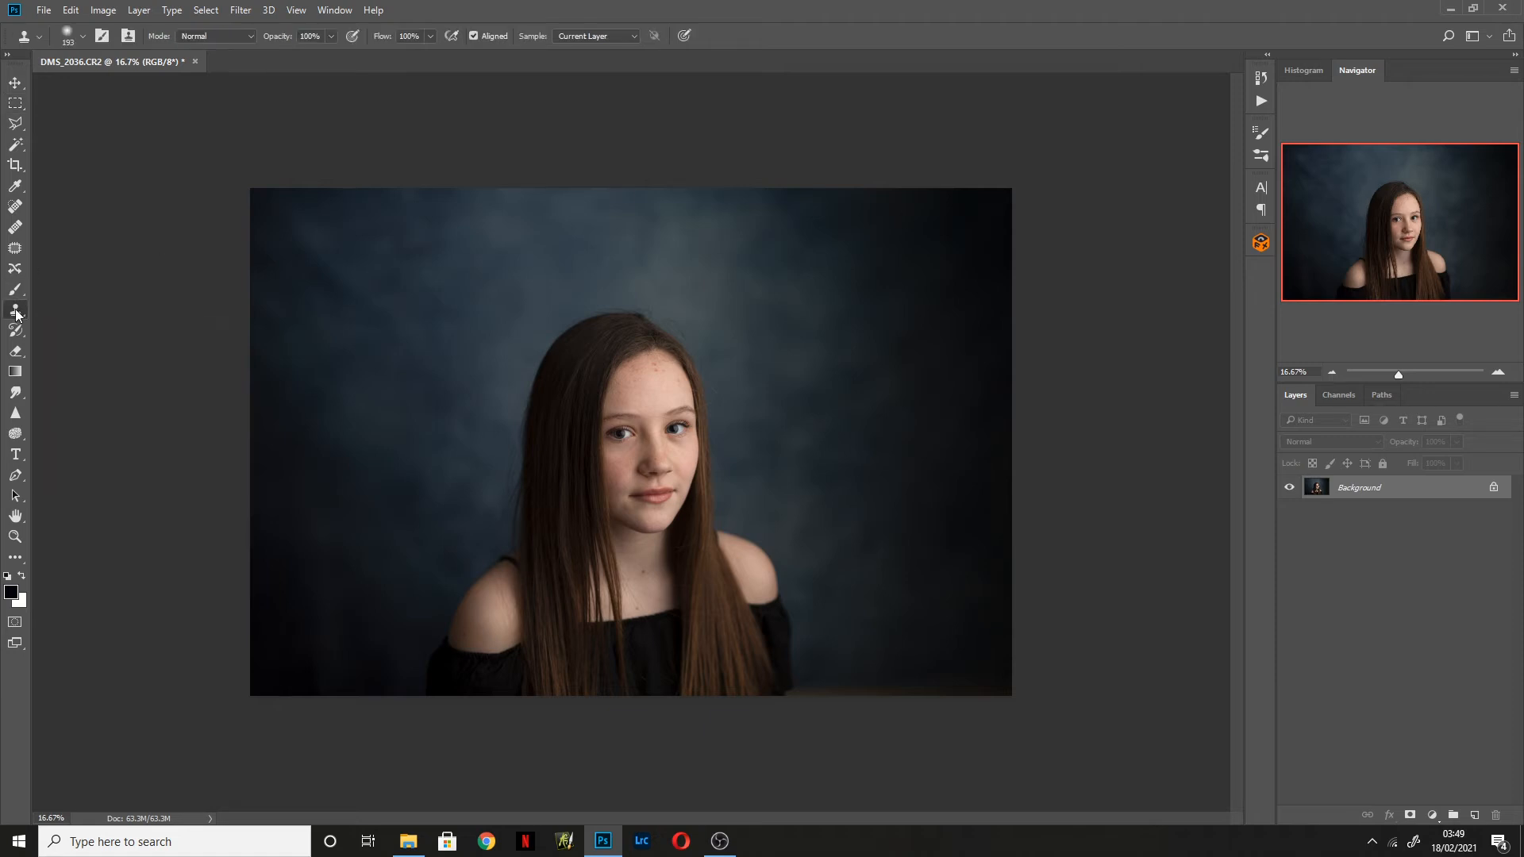
click(16, 314)
click(62, 310)
key(alt)
alt+click(435, 415)
mouse_move(669, 404)
mouse_down()
mouse_move(706, 418)
mouse_move(696, 395)
mouse_move(716, 390)
mouse_move(693, 459)
mouse_up()
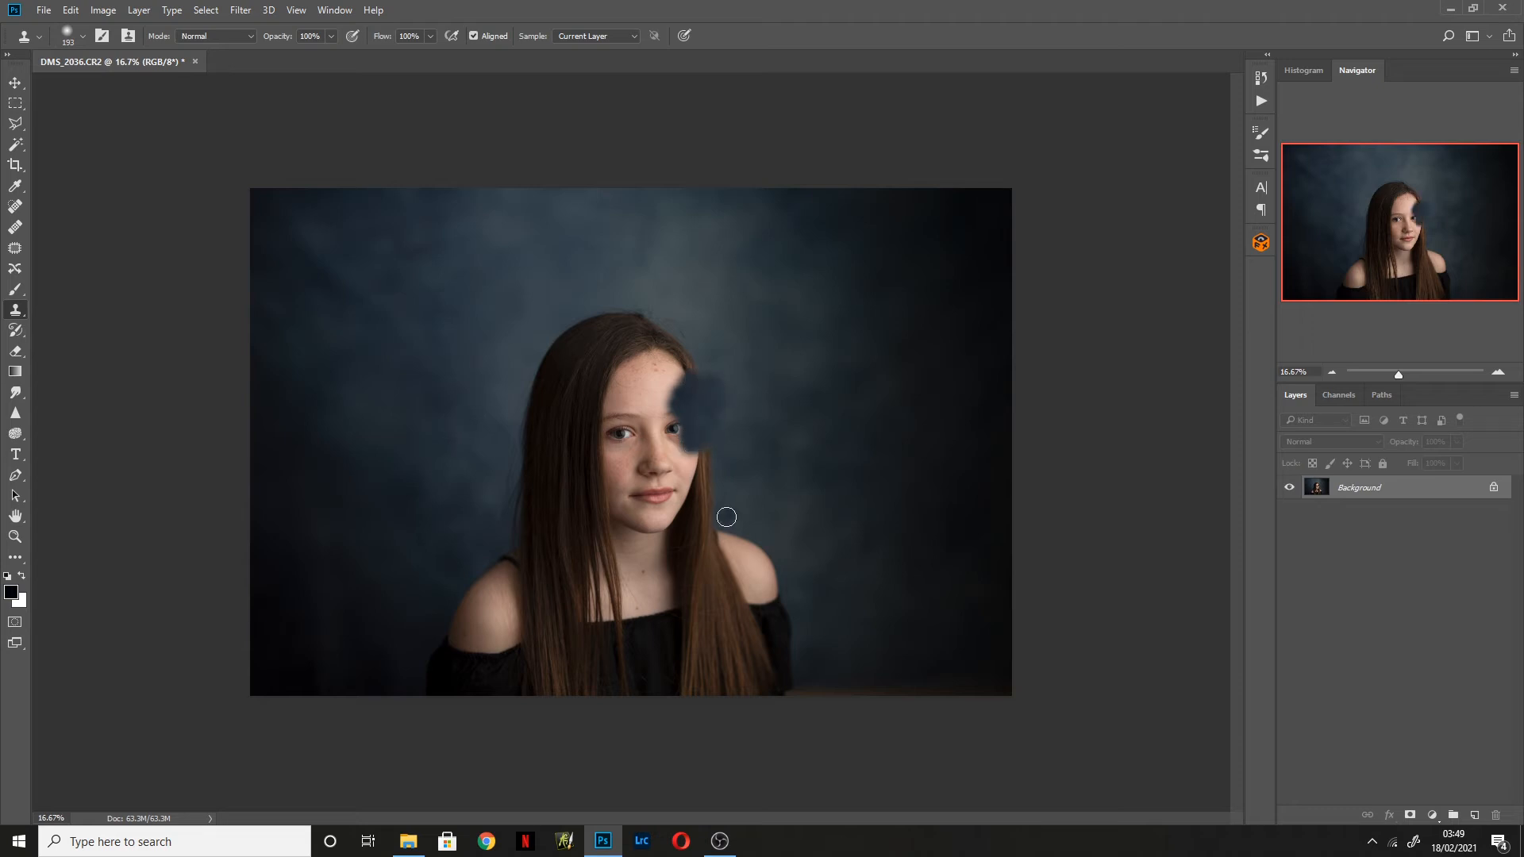
alt+click(614, 568)
mouse_move(643, 567)
mouse_down()
mouse_move(648, 596)
mouse_move(661, 564)
mouse_move(655, 585)
mouse_up()
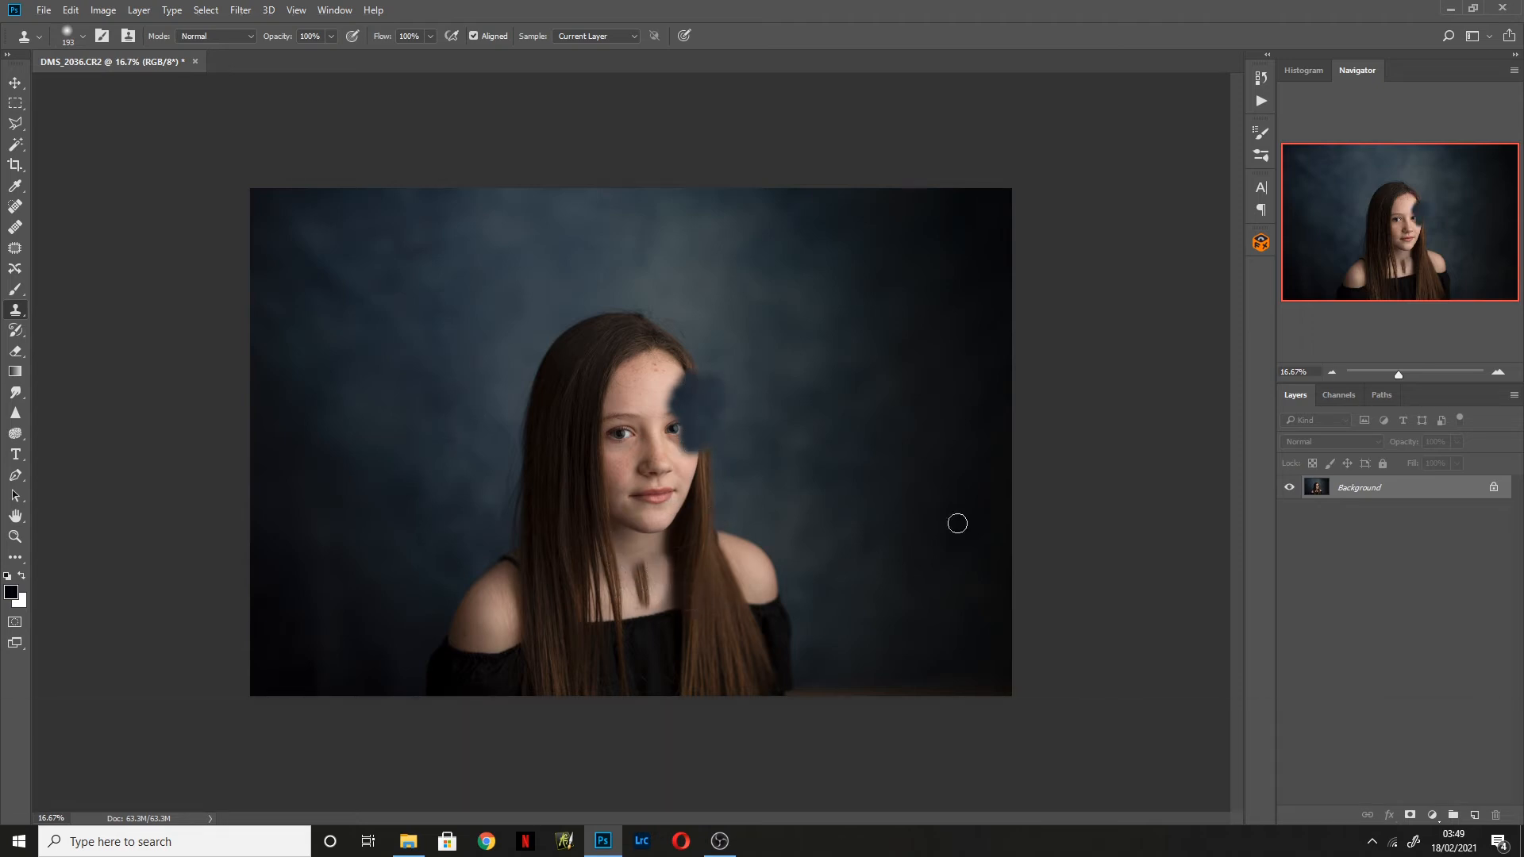
- Revert both Clone Stamp strokes on the face and neck through the history
click(1262, 79)
click(1099, 356)
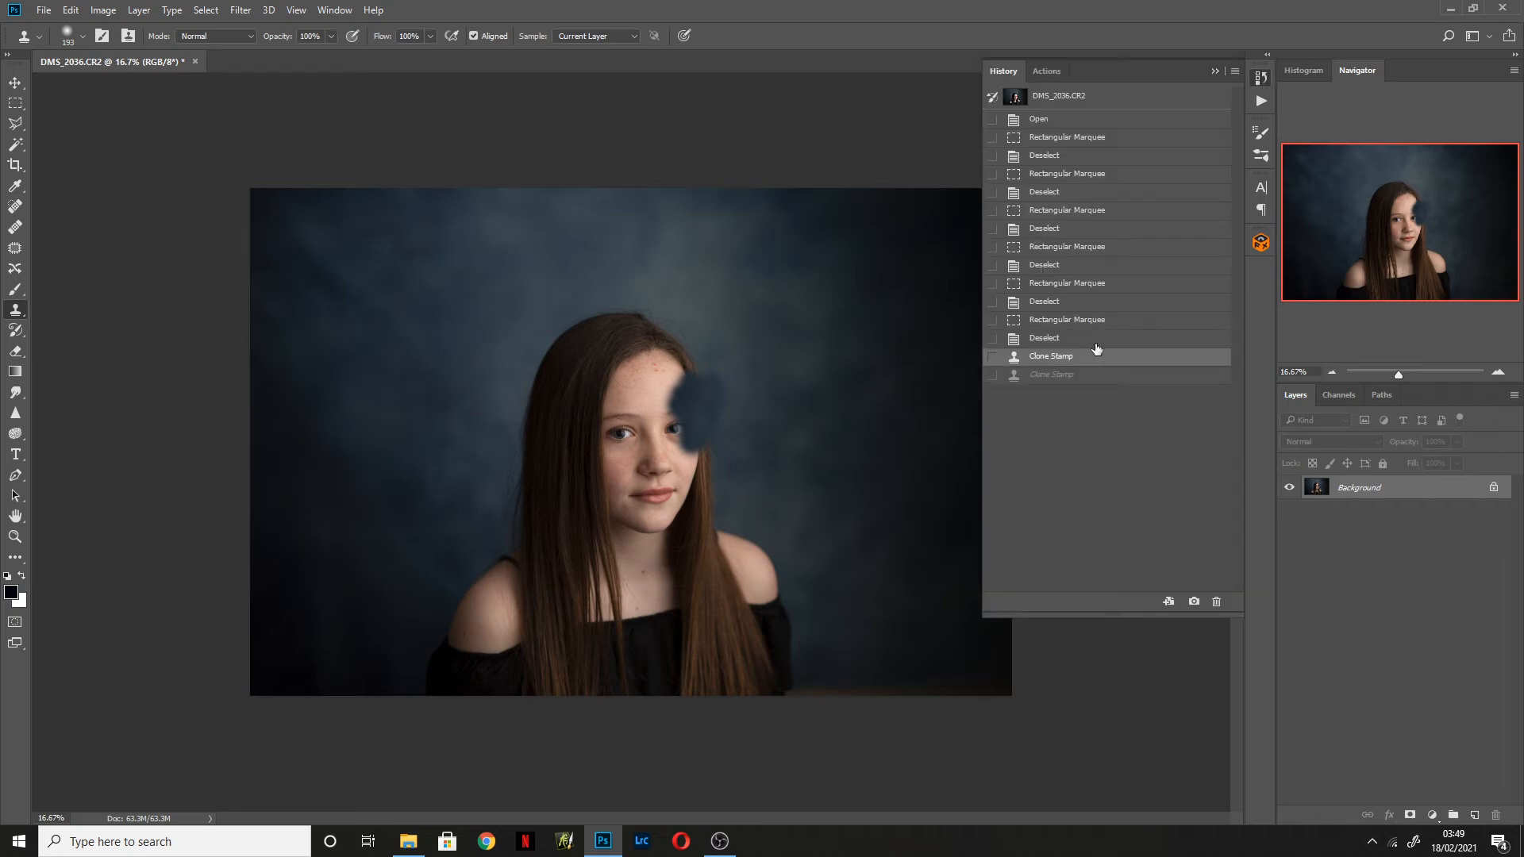
click(1097, 339)
click(1215, 72)
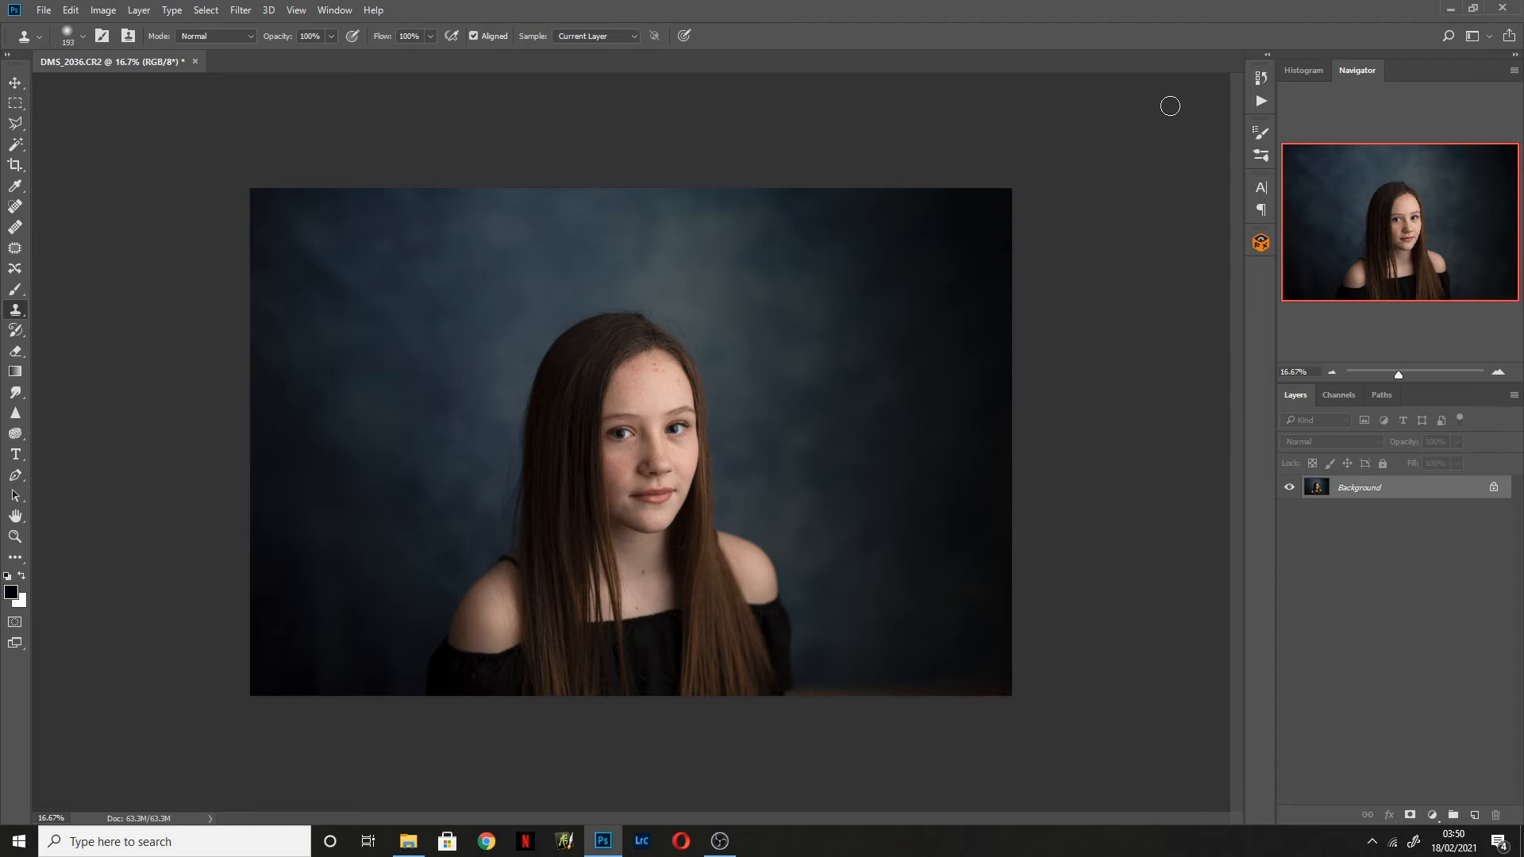
- Clone dark backdrop over the brown floor strip along the photo's bottom edge, beside the girl's dress
click(1499, 372)
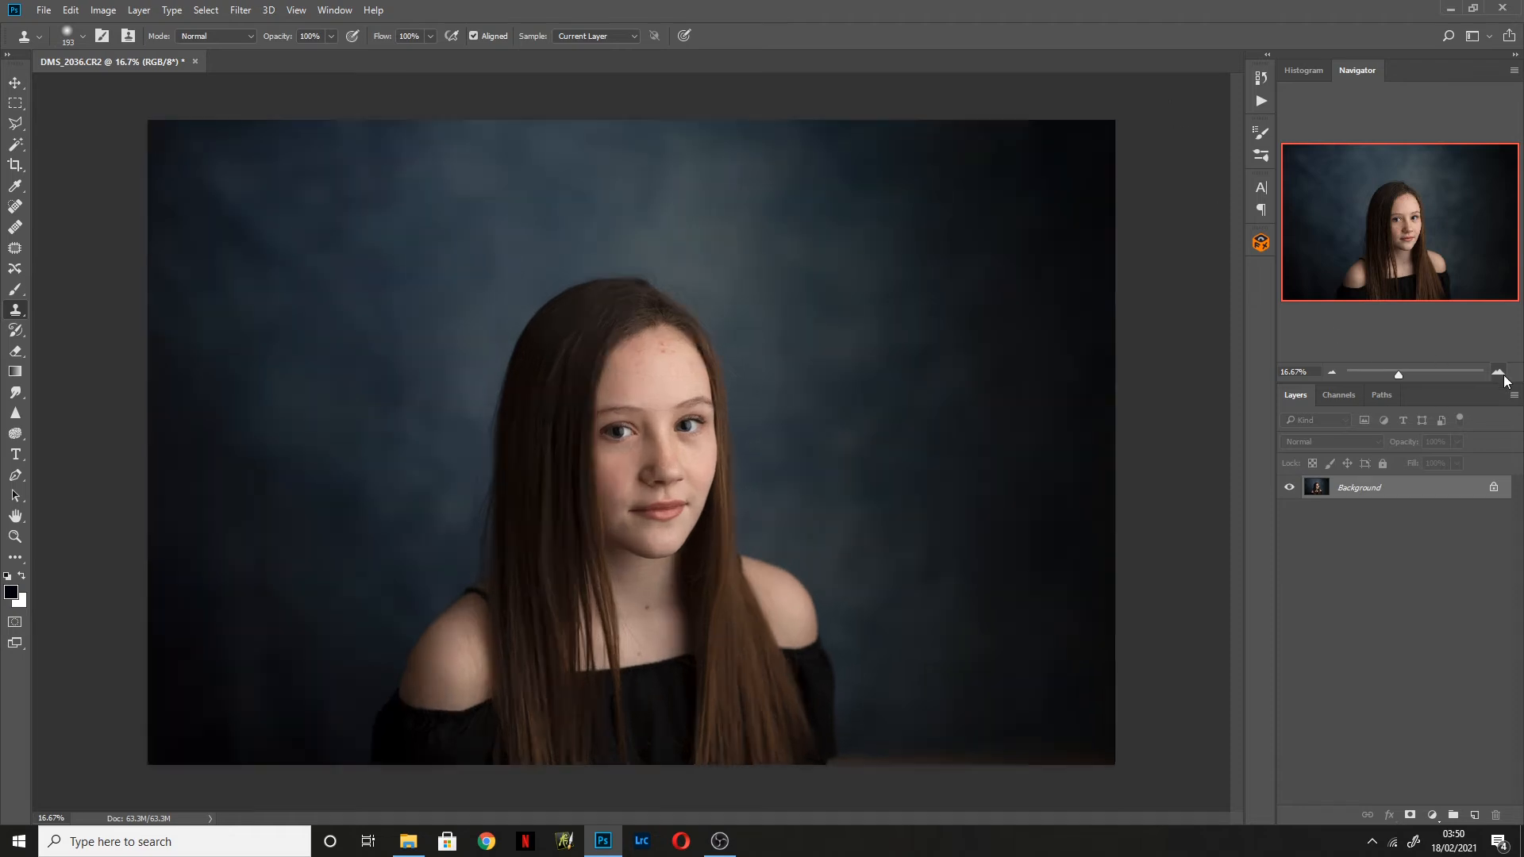
drag(1424, 198, 1465, 243)
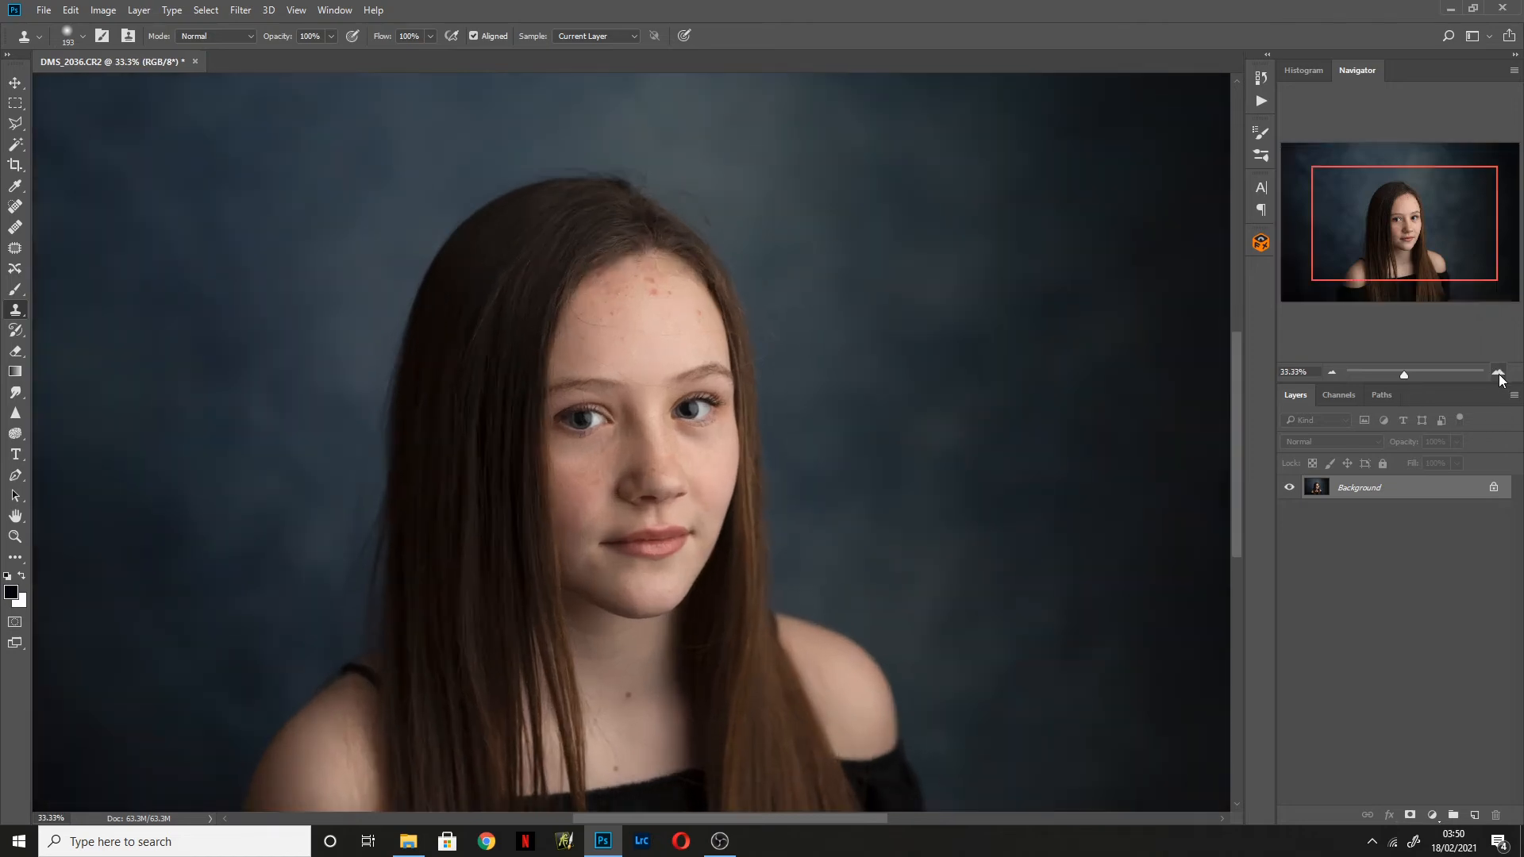
click(1499, 372)
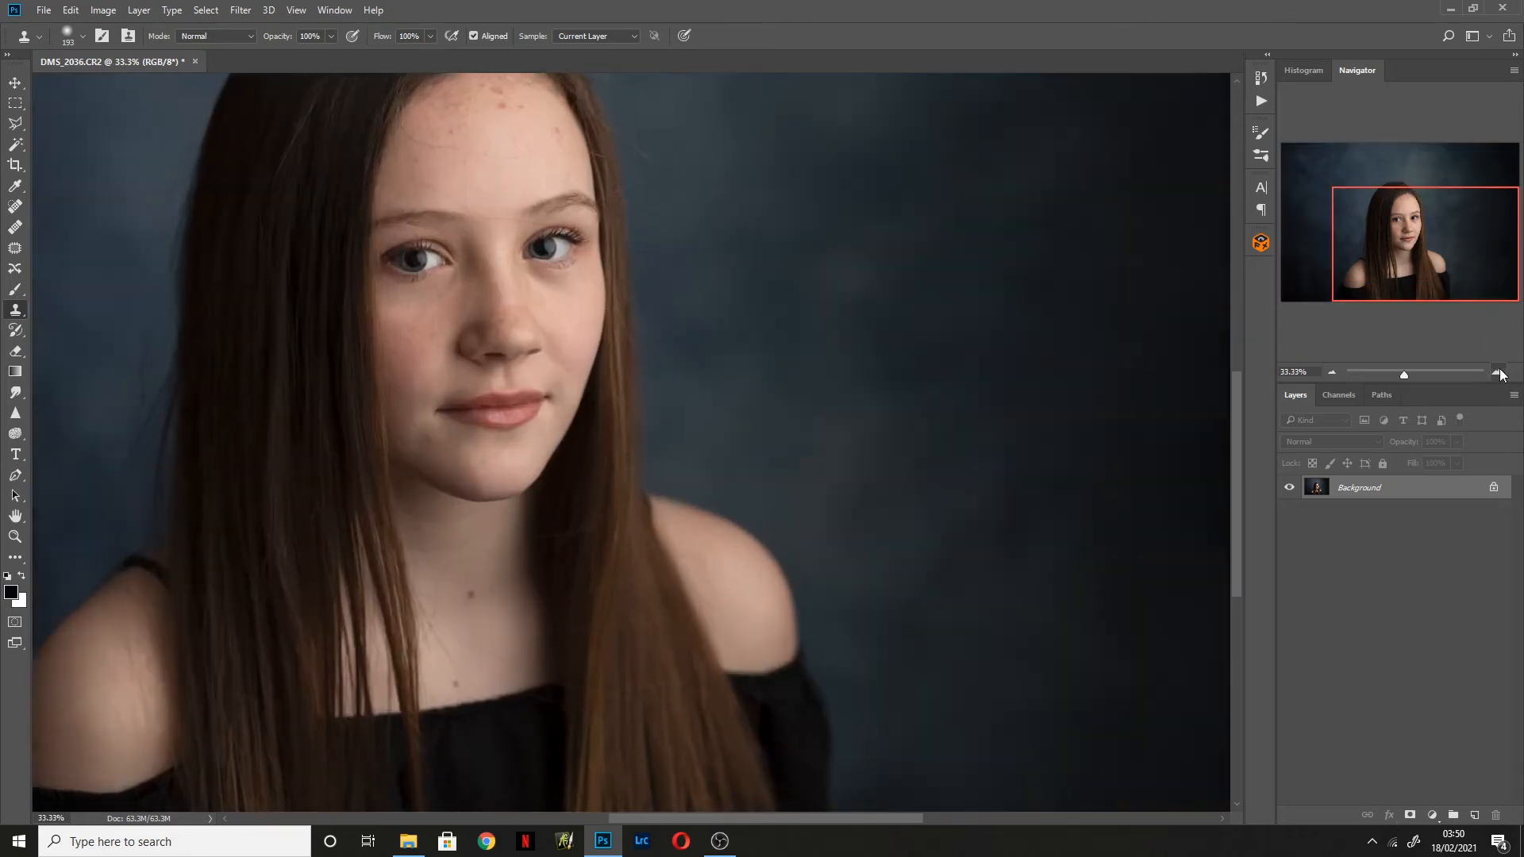
click(1499, 372)
click(1499, 371)
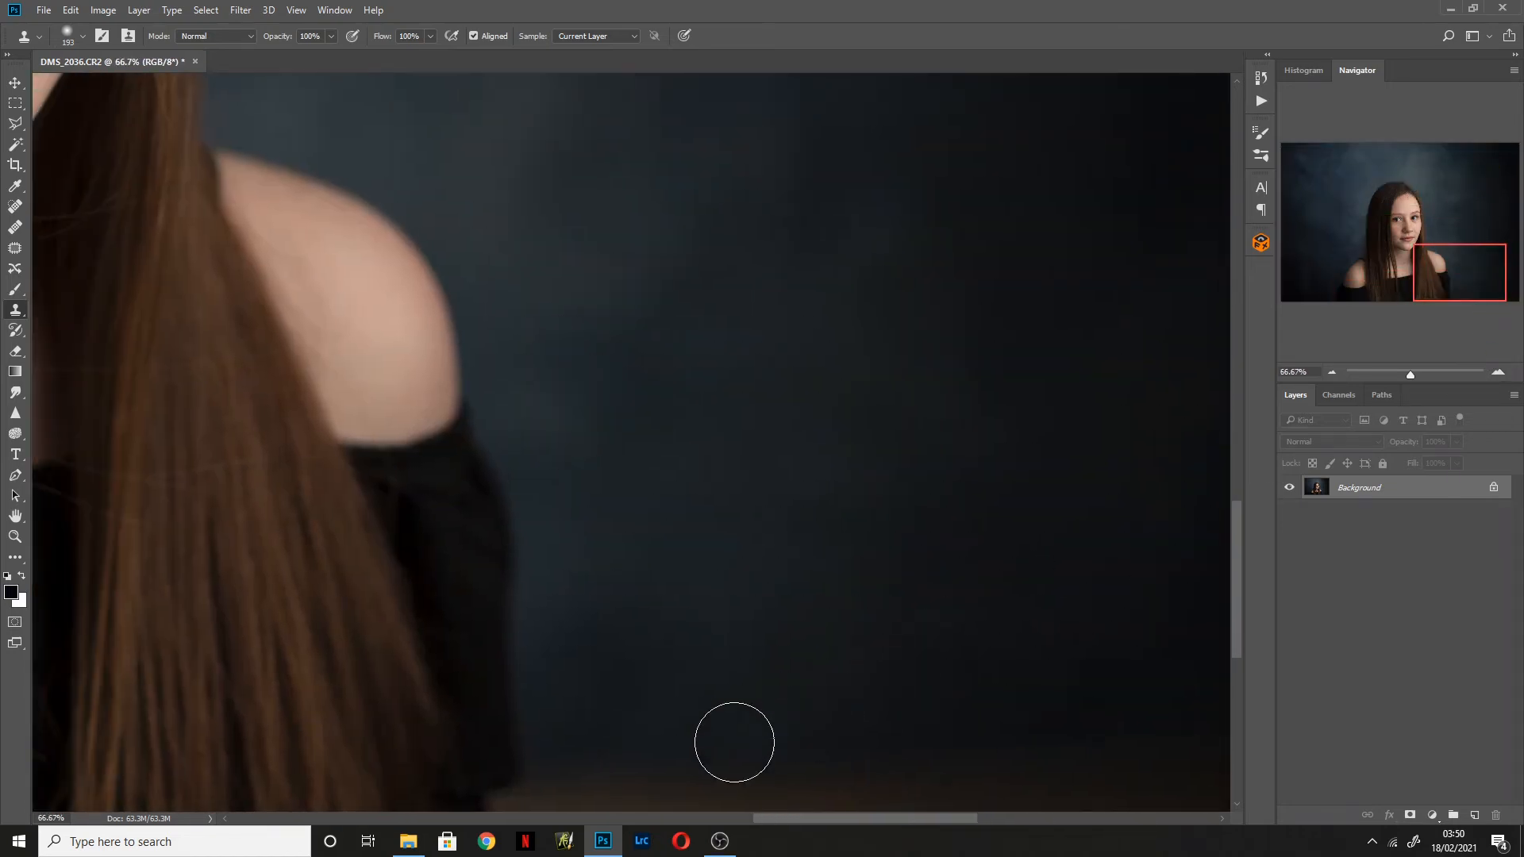
click(1332, 371)
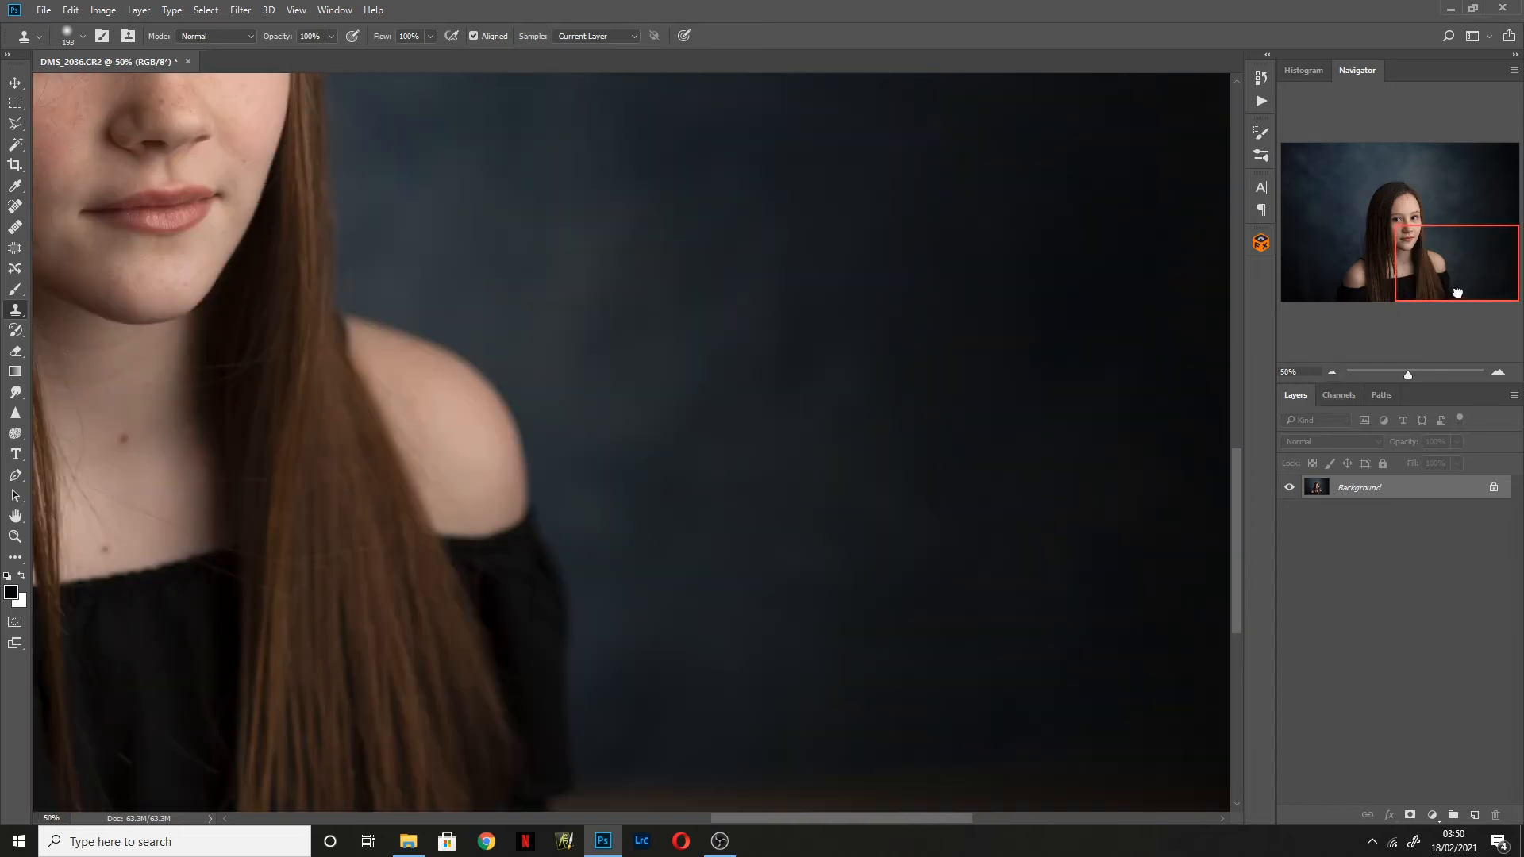
key(alt)
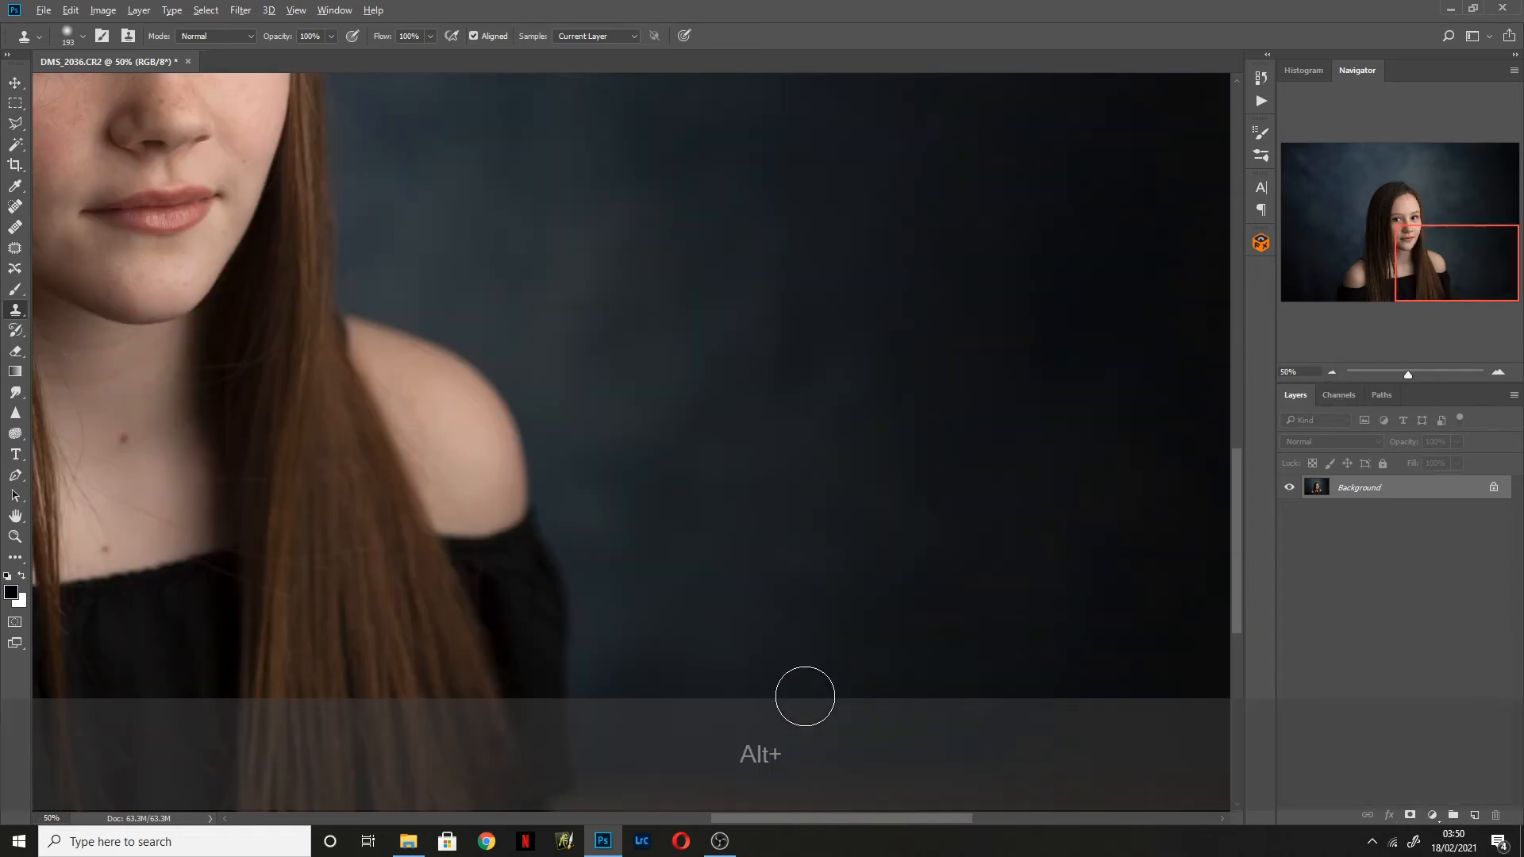
alt+click(805, 697)
mouse_move(814, 787)
mouse_down()
mouse_move(1208, 796)
mouse_move(997, 773)
mouse_move(1167, 754)
mouse_up()
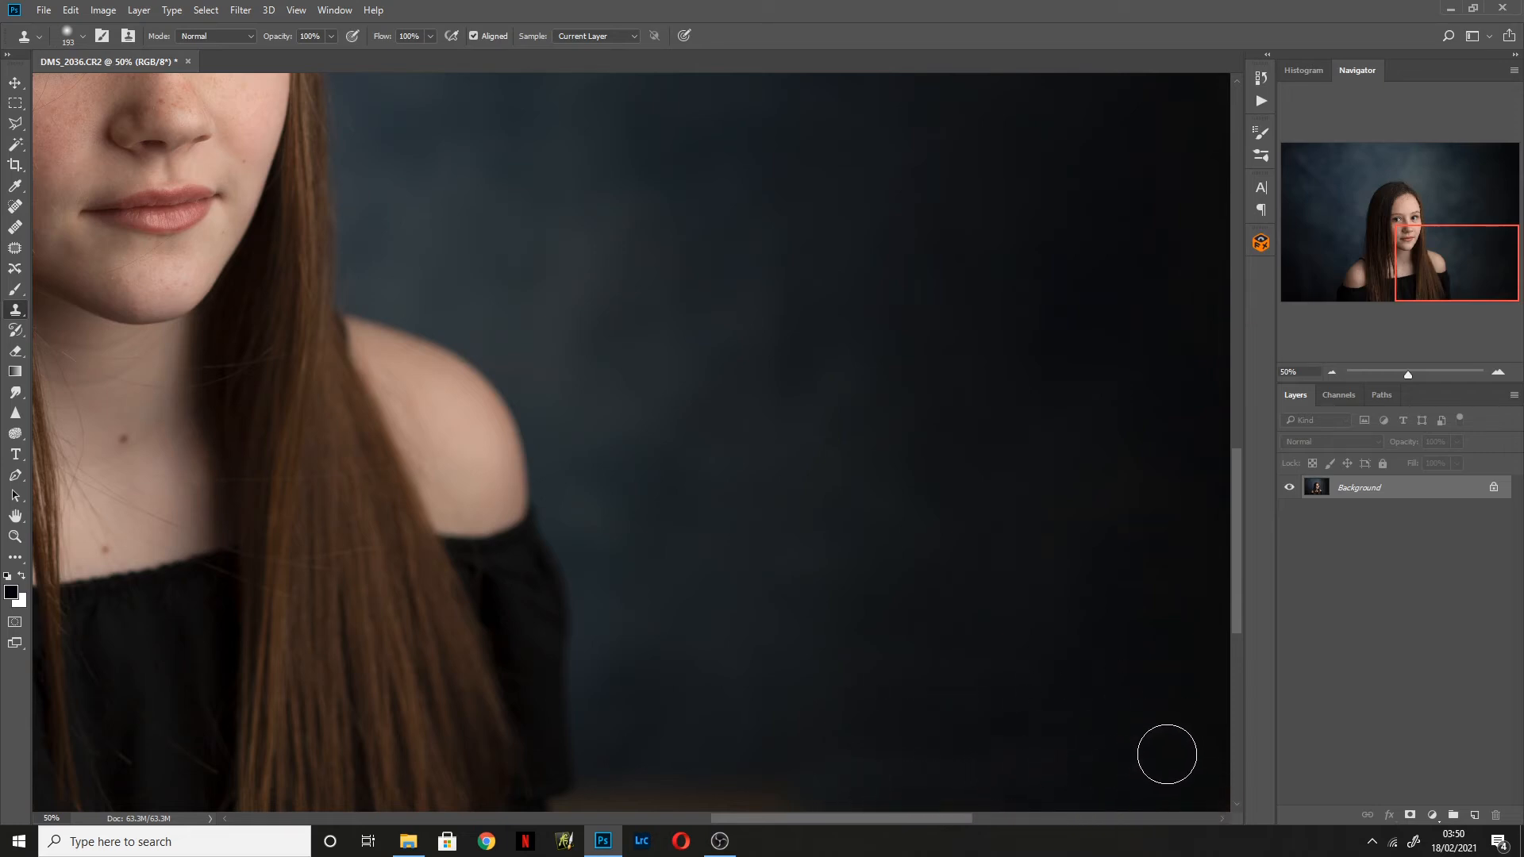
- Continue cloning backdrop over the floor strip towards the photo's bottom-right corner
drag(953, 819, 1011, 818)
drag(871, 724, 905, 732)
drag(864, 726, 723, 742)
- Clone backdrop with a smaller brush over the remaining floor strip close to the black sleeve
alt+click(520, 712)
mouse_move(496, 793)
mouse_down()
mouse_move(529, 804)
mouse_move(412, 804)
mouse_move(420, 771)
mouse_move(382, 725)
mouse_up()
alt+click(385, 748)
drag(374, 800, 334, 817)
drag(410, 763, 391, 764)
alt+click(393, 767)
mouse_move(317, 809)
mouse_down()
mouse_move(298, 810)
mouse_move(319, 809)
mouse_up()
- Clone dark backdrop over the last bit of brown floor strip directly beside the black sleeve at the photo's bottom edge
click(305, 818)
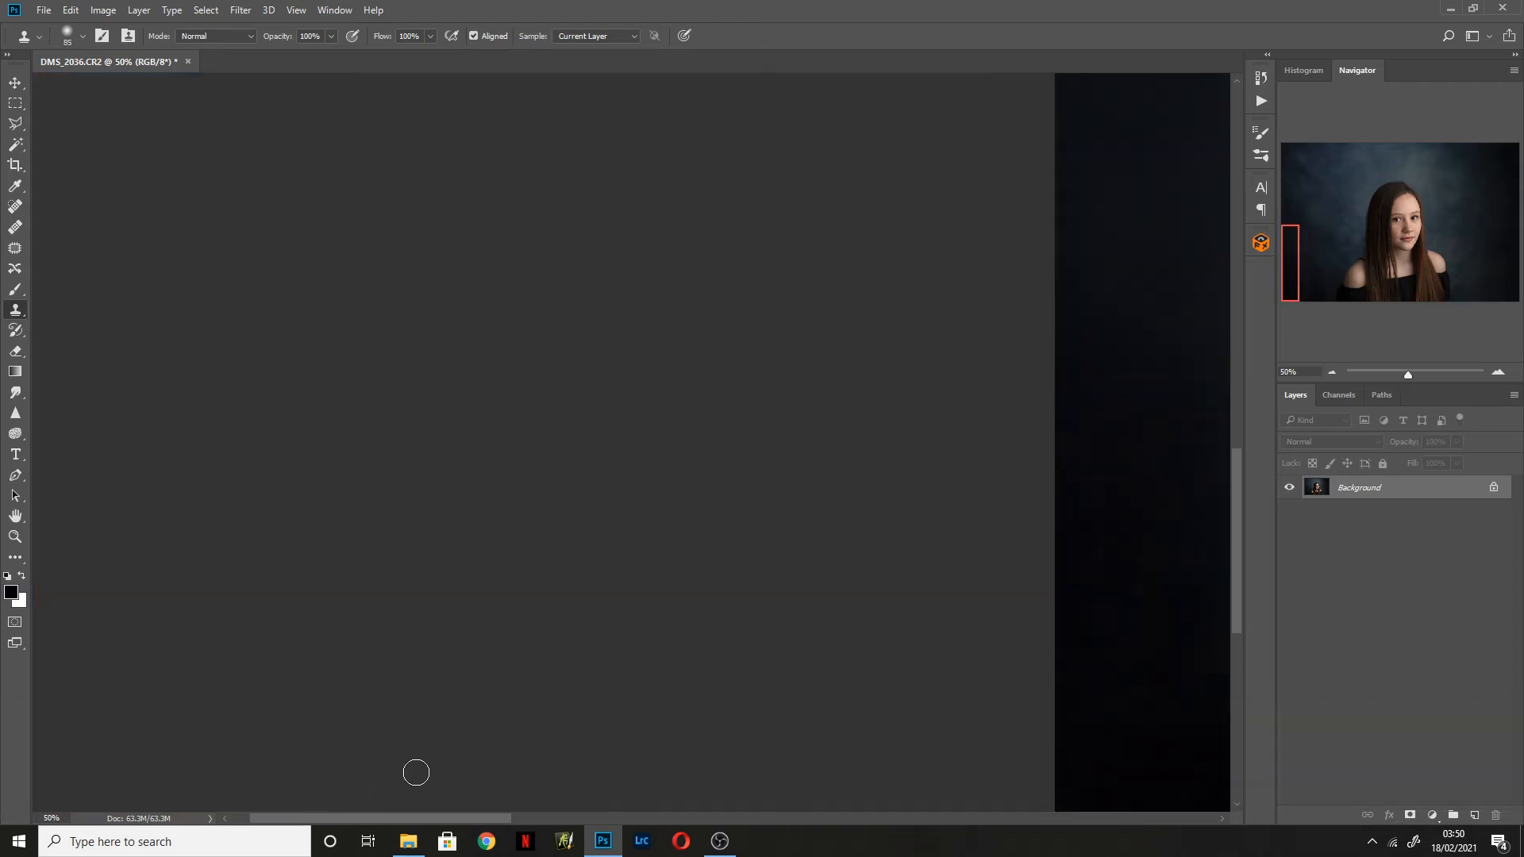
mouse_move(1388, 224)
mouse_down()
mouse_move(1445, 298)
mouse_move(1513, 300)
mouse_move(1519, 350)
mouse_up()
alt+click(720, 679)
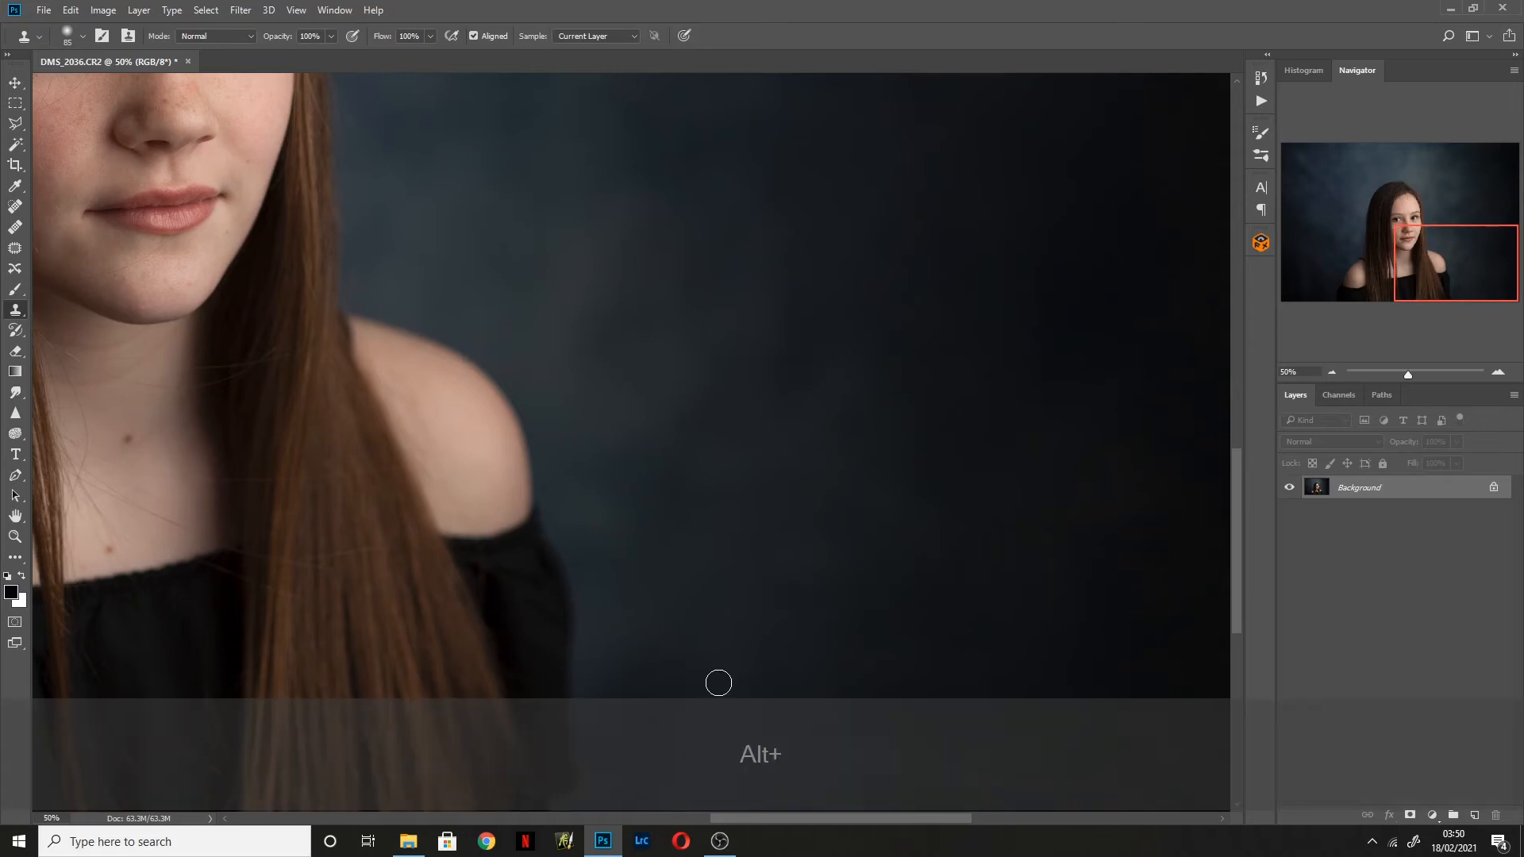
alt+right_click(724, 682)
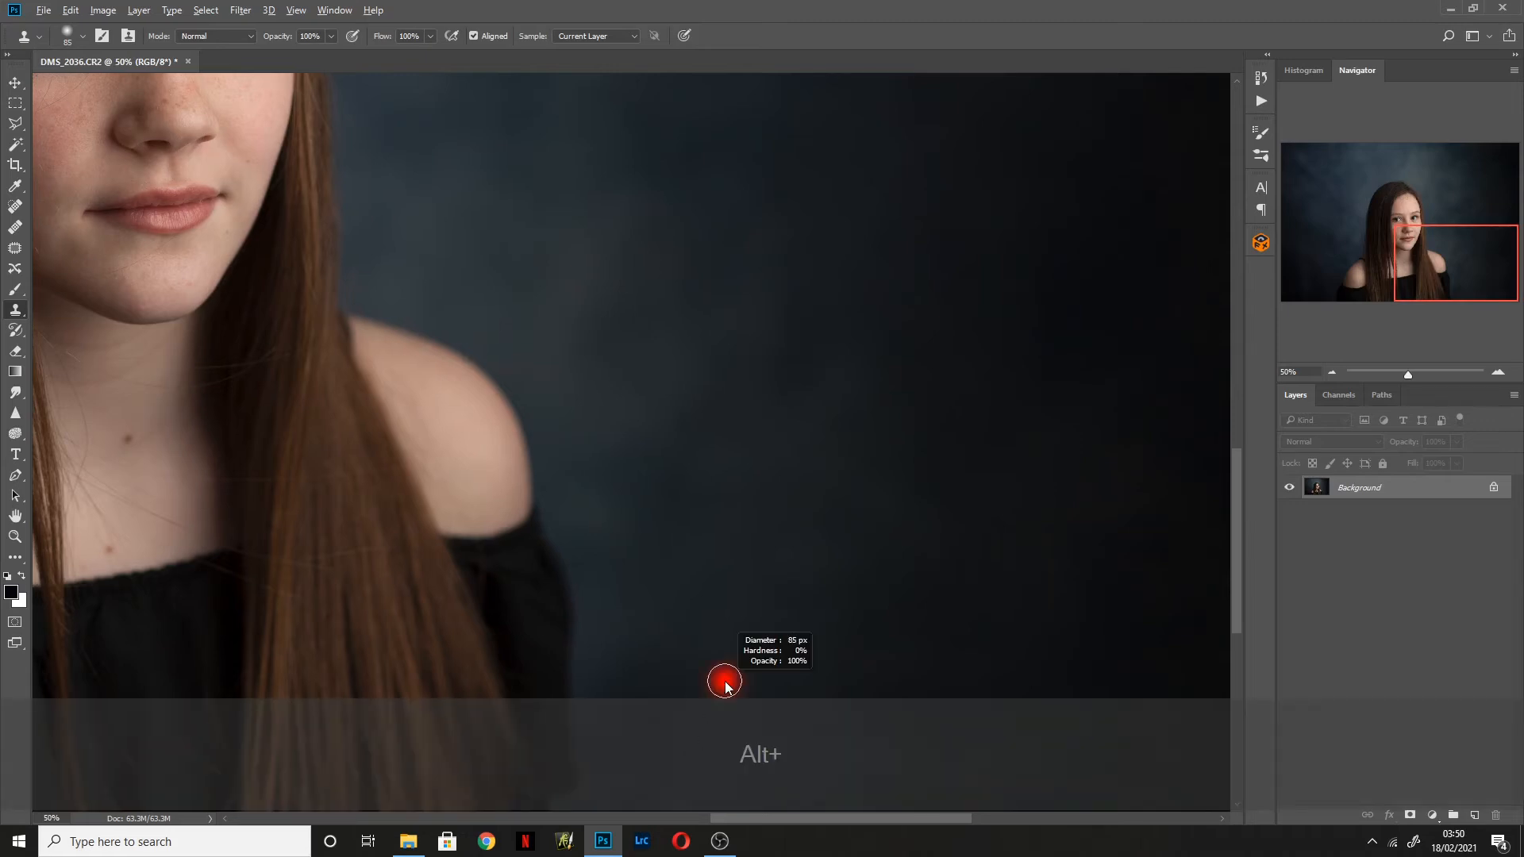
mouse_move(726, 686)
mouse_down()
mouse_move(786, 690)
mouse_move(725, 686)
mouse_up()
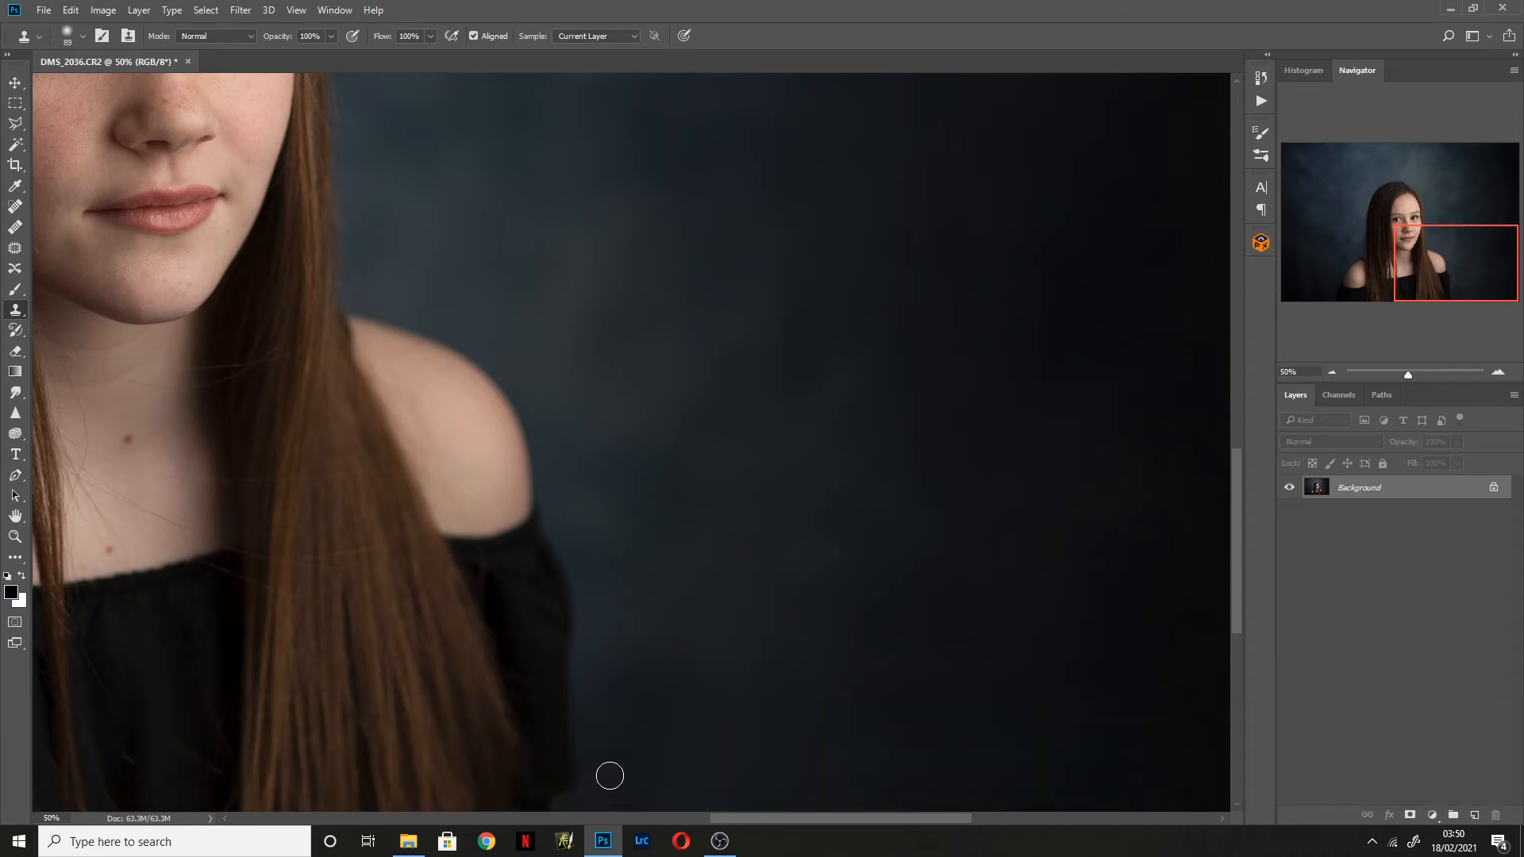
mouse_move(597, 775)
mouse_down()
mouse_move(562, 813)
mouse_move(603, 811)
mouse_up()
- Lower the Clone Stamp opacity to 54%, enlarge the brush to 261 px and blend the backdrop beside the black sleeve
click(327, 36)
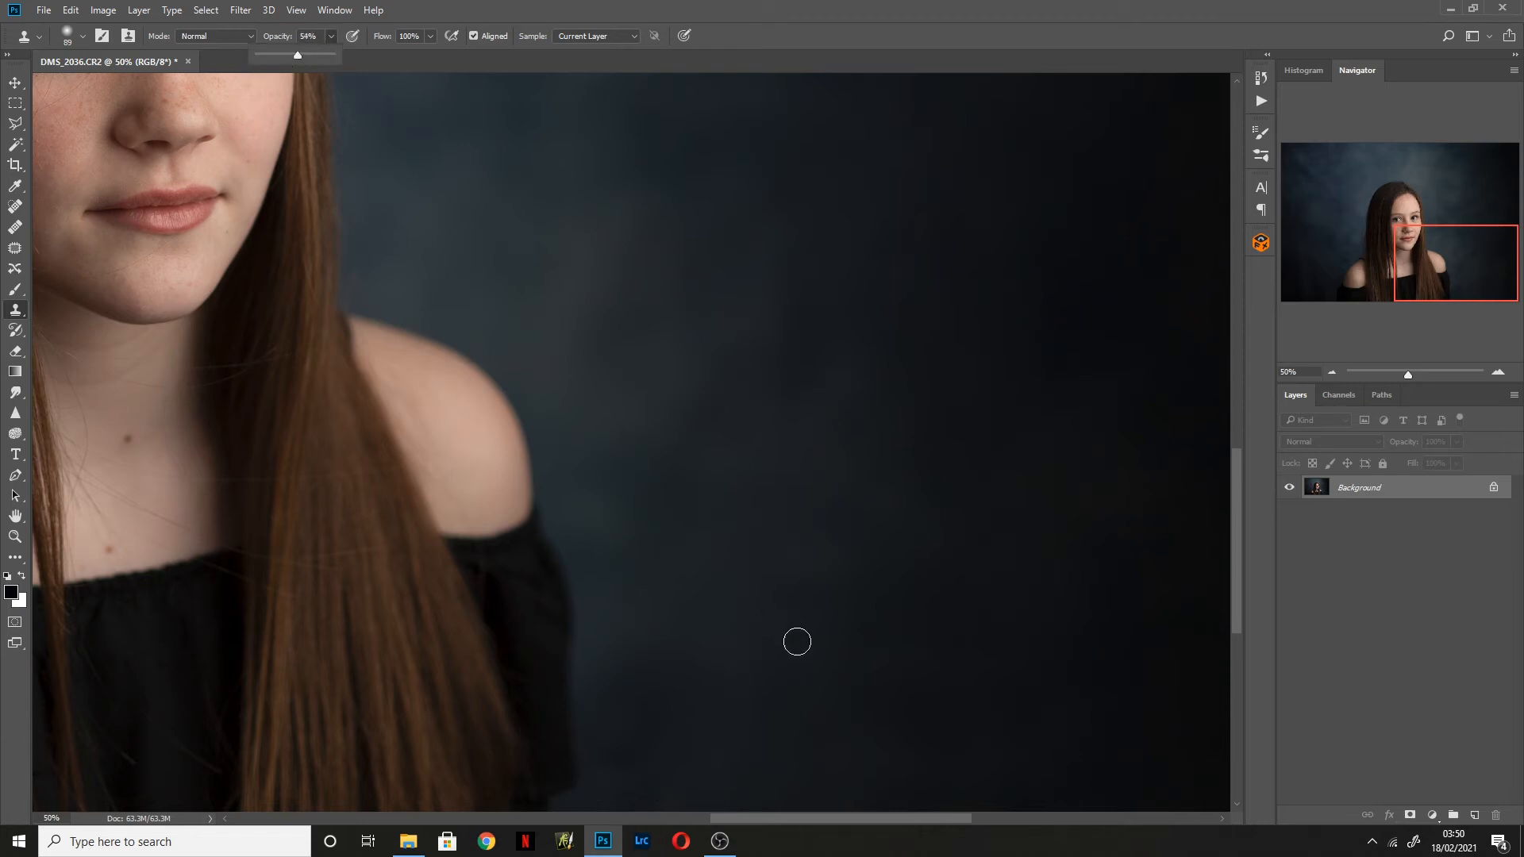
alt+drag(760, 658, 795, 658)
alt+click(718, 627)
click(689, 665)
alt+click(670, 596)
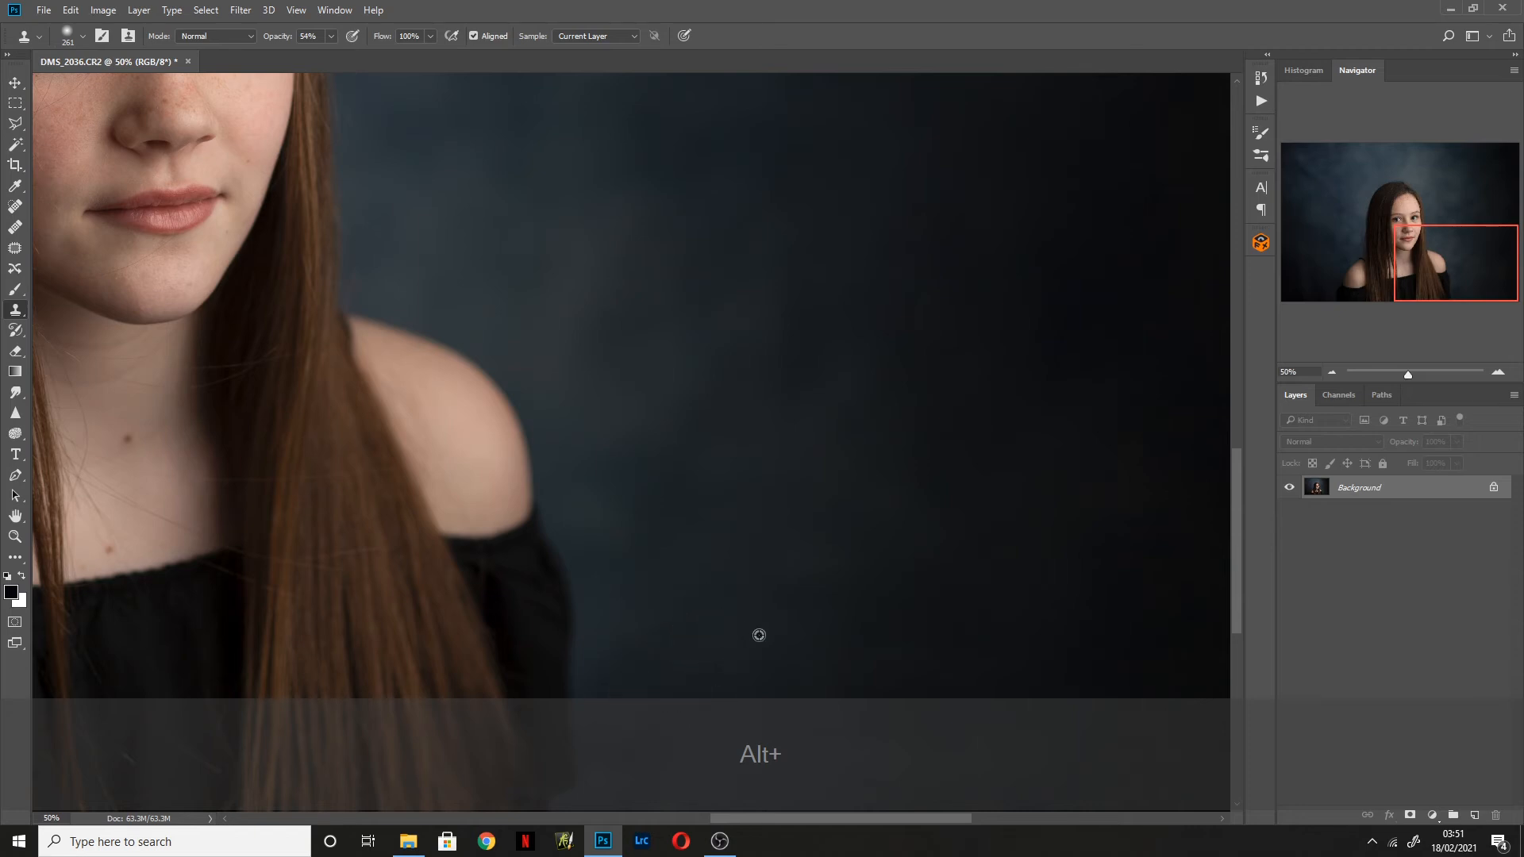
- Resample the backdrop and blend the area next to the sleeve's lower edge using a 209 px Clone Stamp brush
alt+drag(830, 495, 857, 512)
key(alt)
alt+drag(765, 572, 704, 568)
key(alt)
alt+click(625, 721)
drag(622, 755, 634, 786)
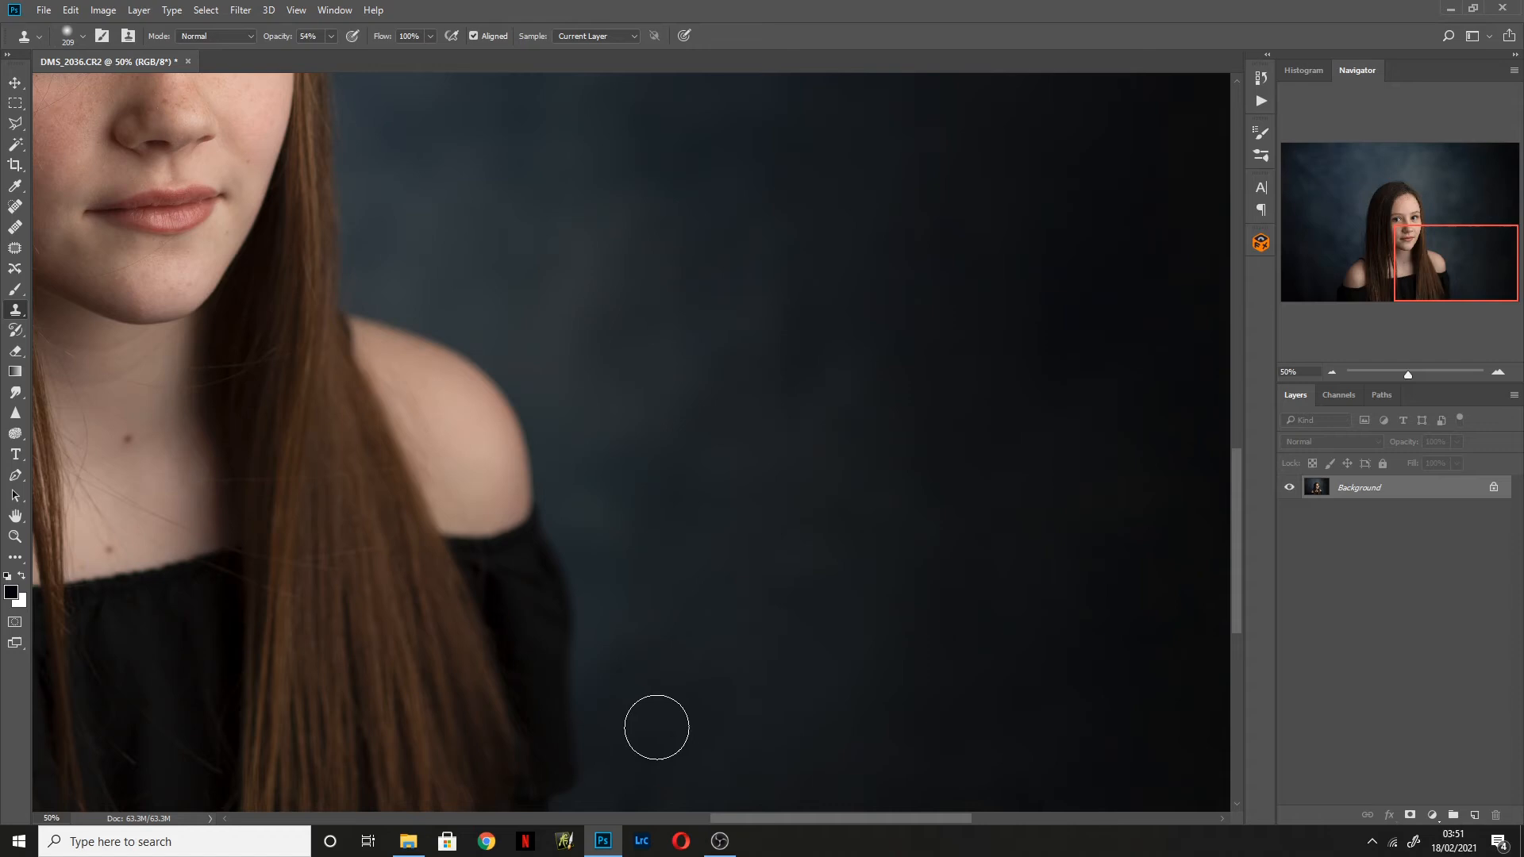
- Compare the originally opened photo with the latest Clone Stamp state through the history, ending on the latest state
click(1333, 374)
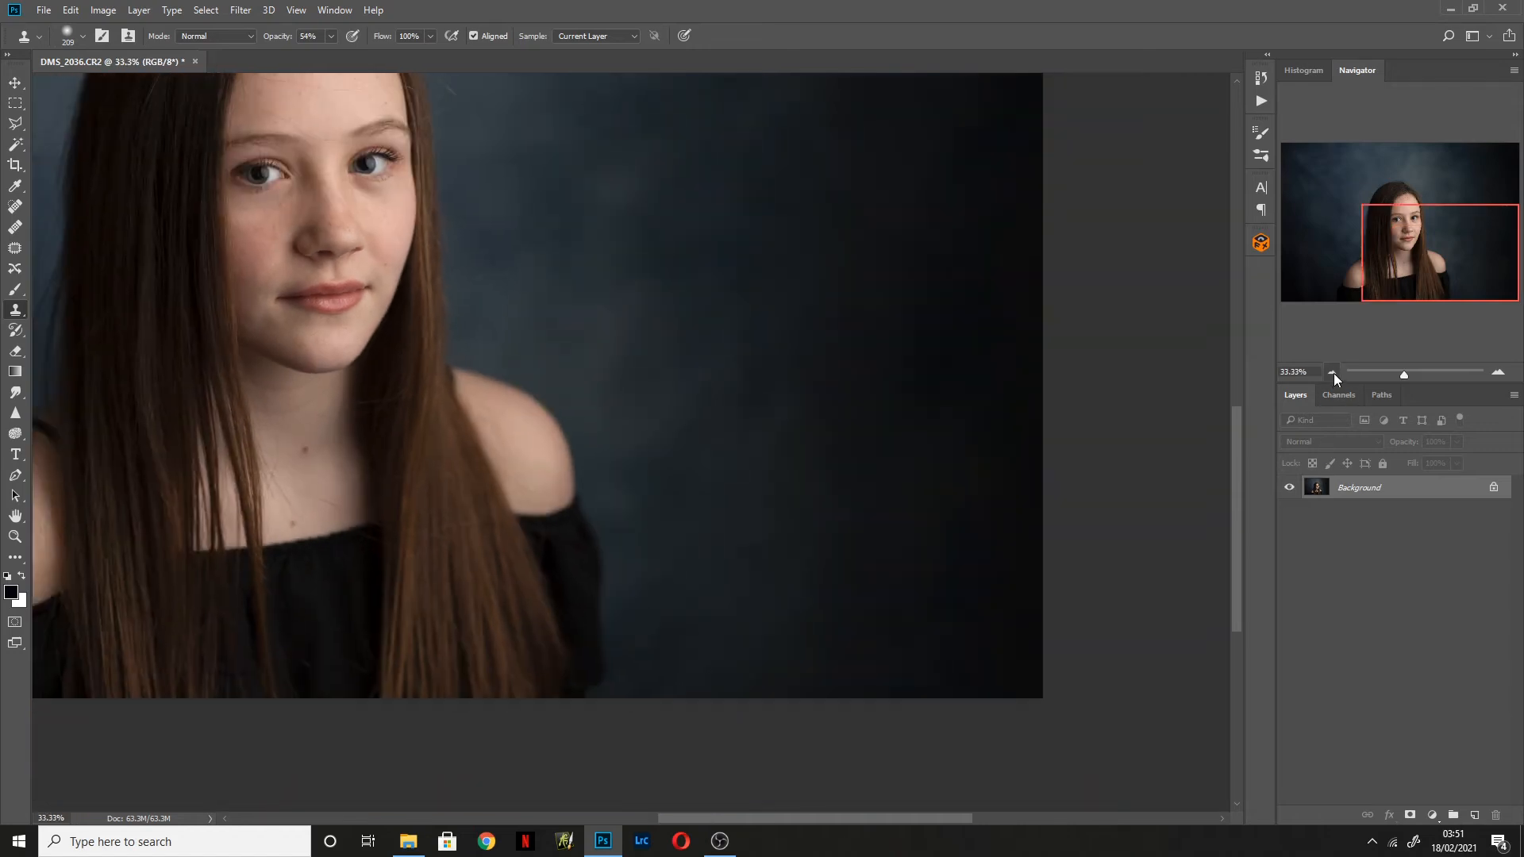
click(1262, 78)
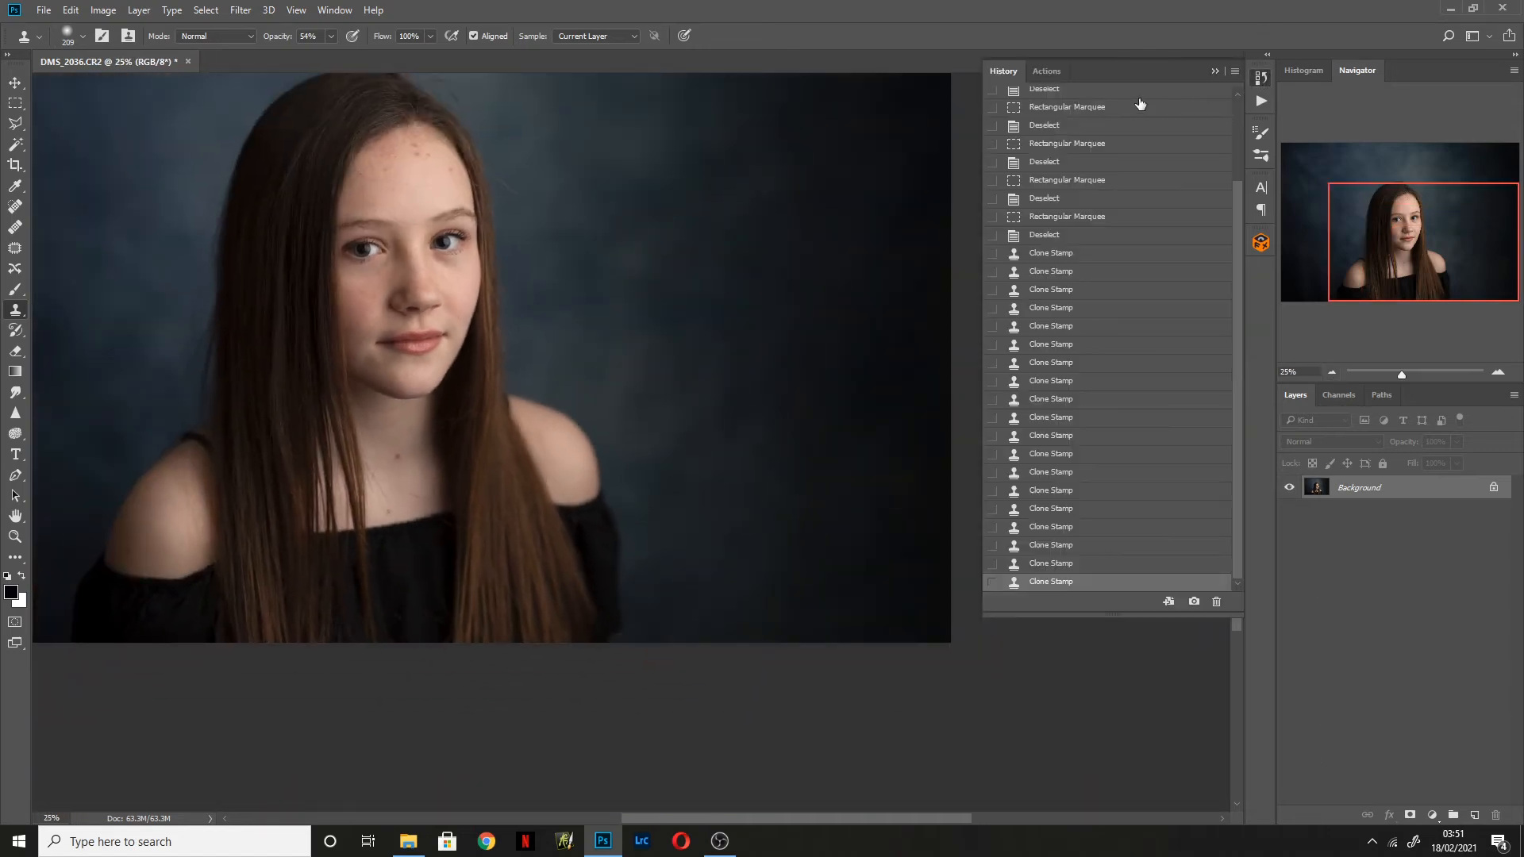
scroll(1135, 109, up, 5)
click(1145, 101)
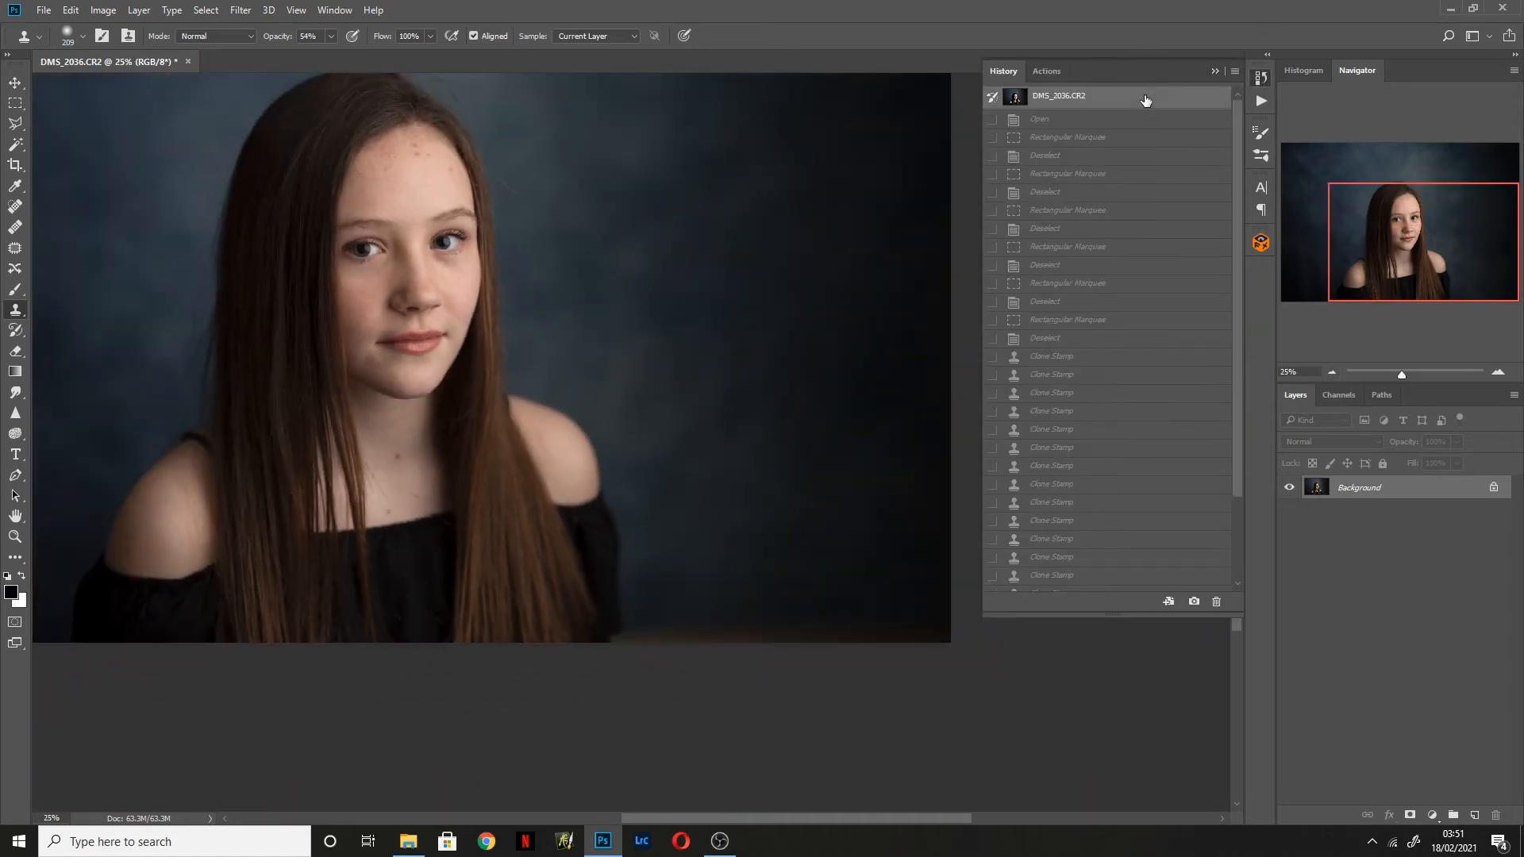
drag(1236, 146, 1226, 335)
click(1062, 581)
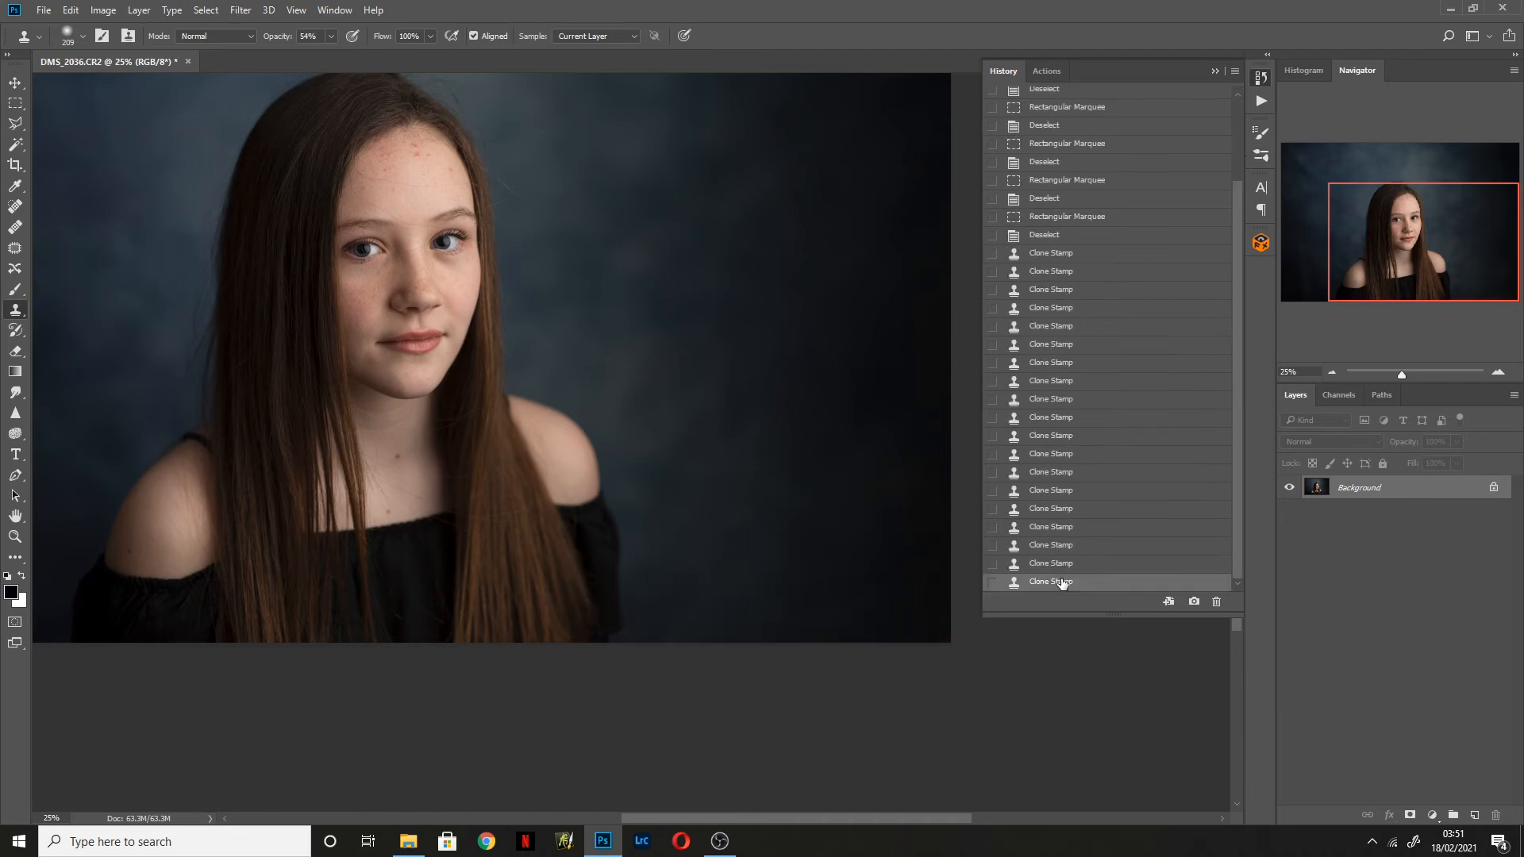
click(1214, 71)
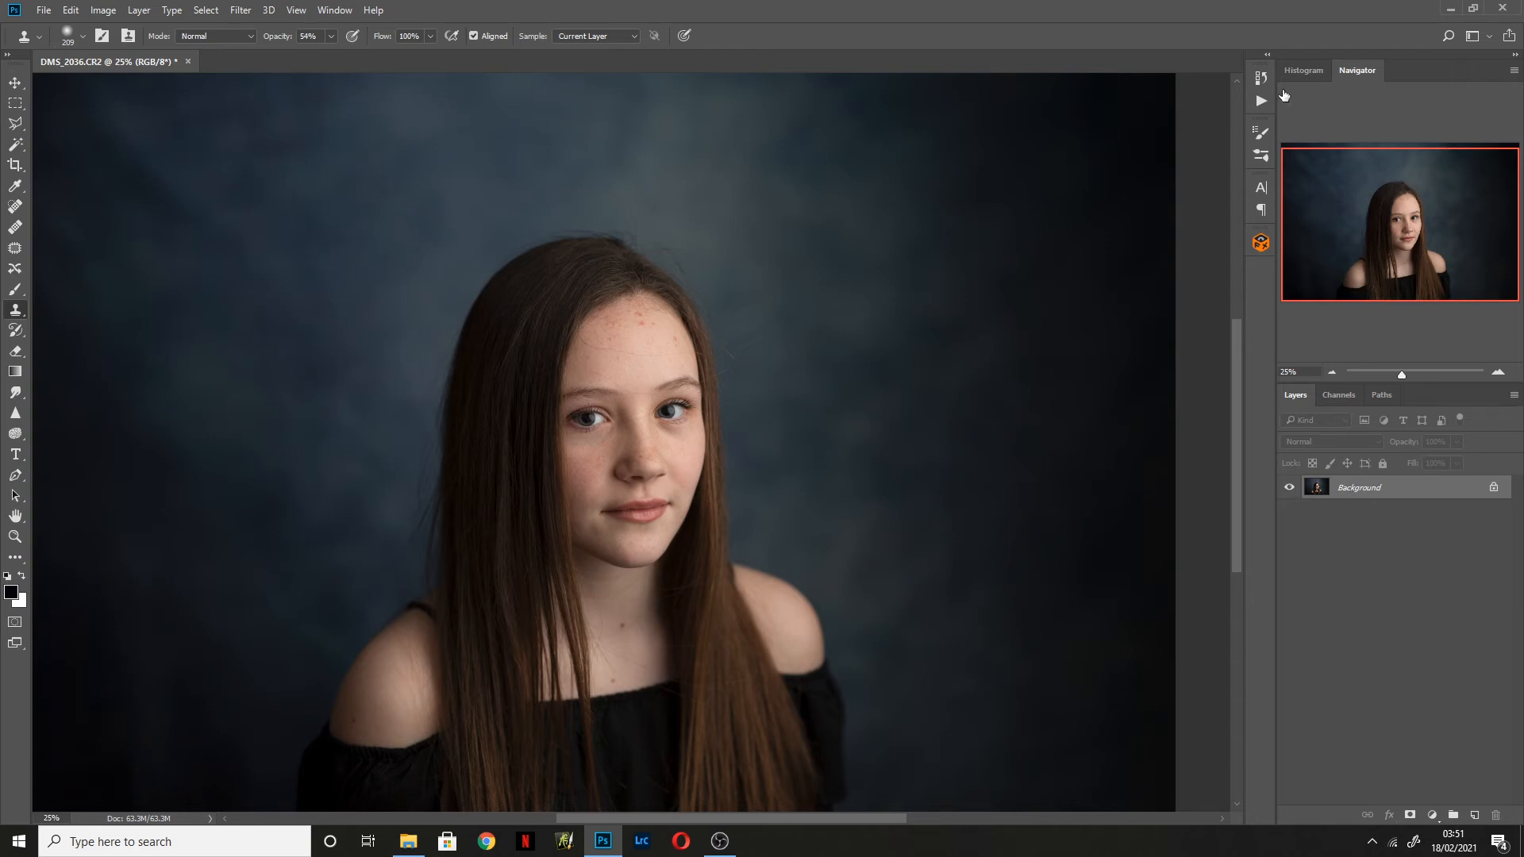
click(1262, 77)
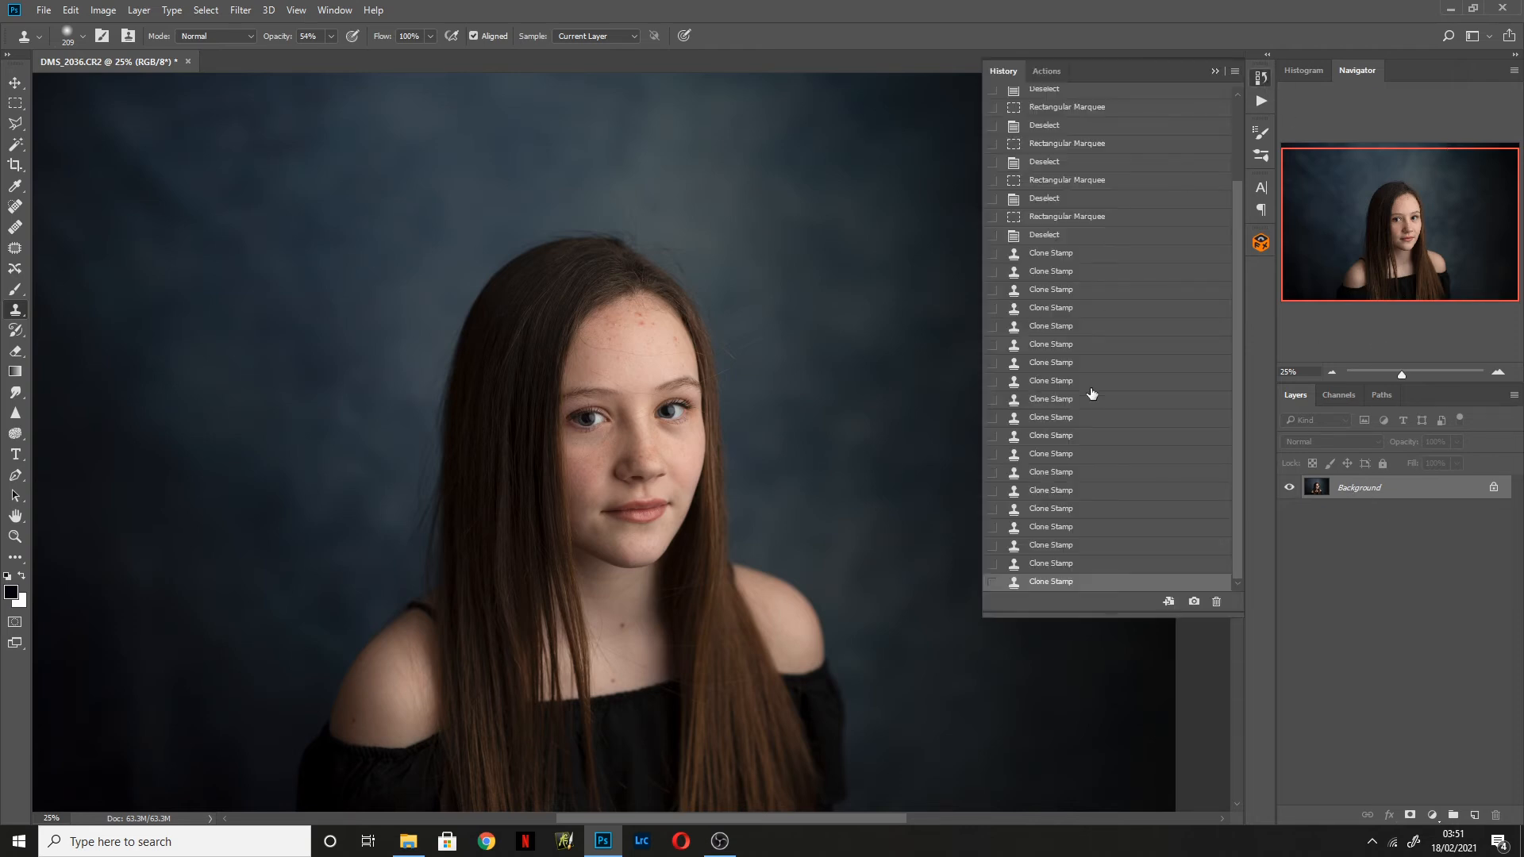
click(1215, 72)
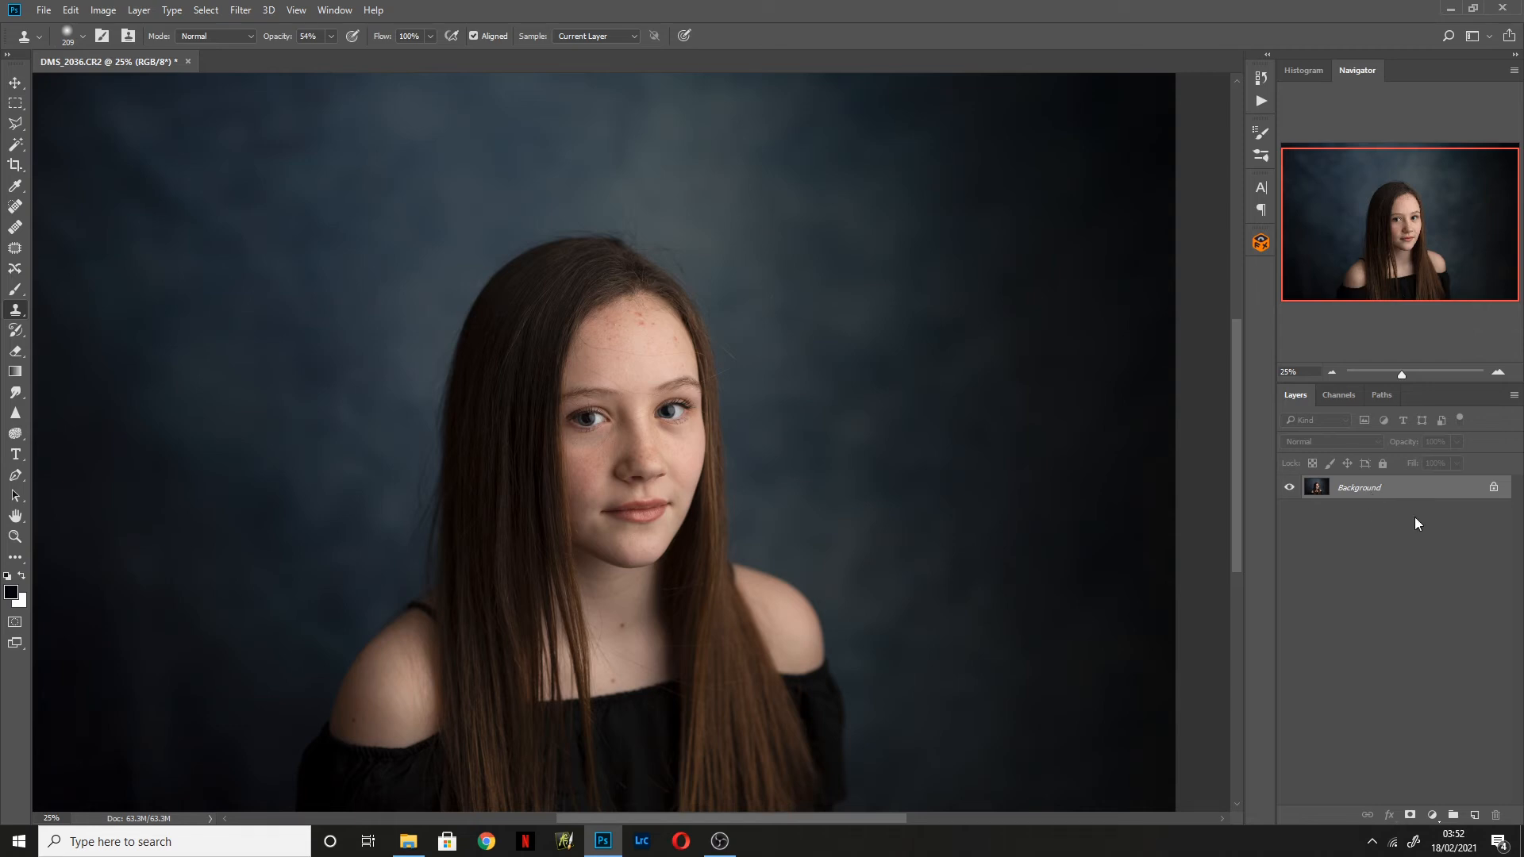
- Duplicate the Background layer under the name Background copy and toggle the copy's visibility off and on
right_click(1409, 493)
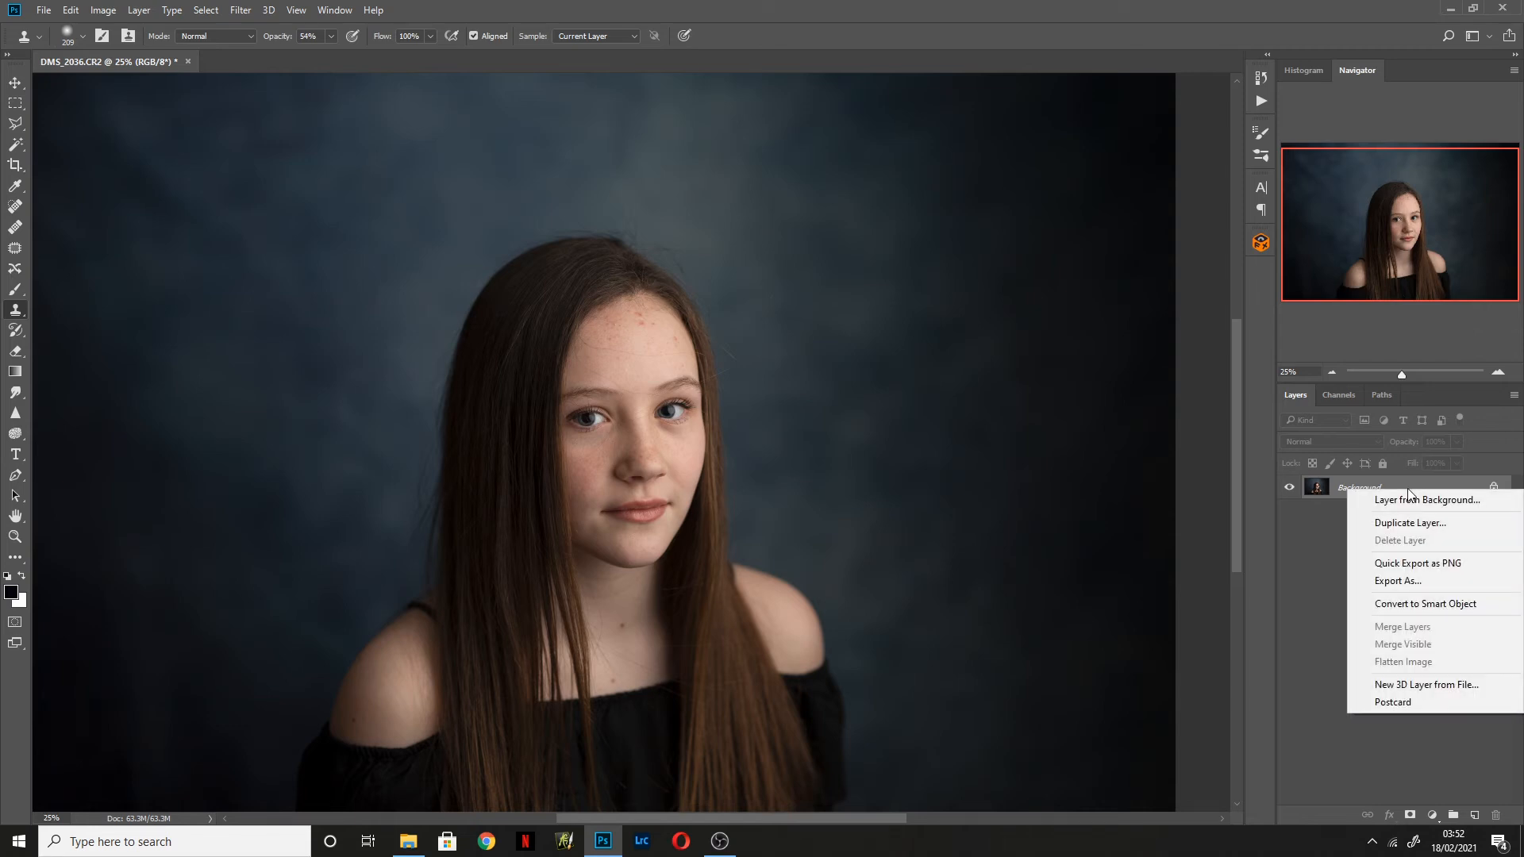
click(1409, 523)
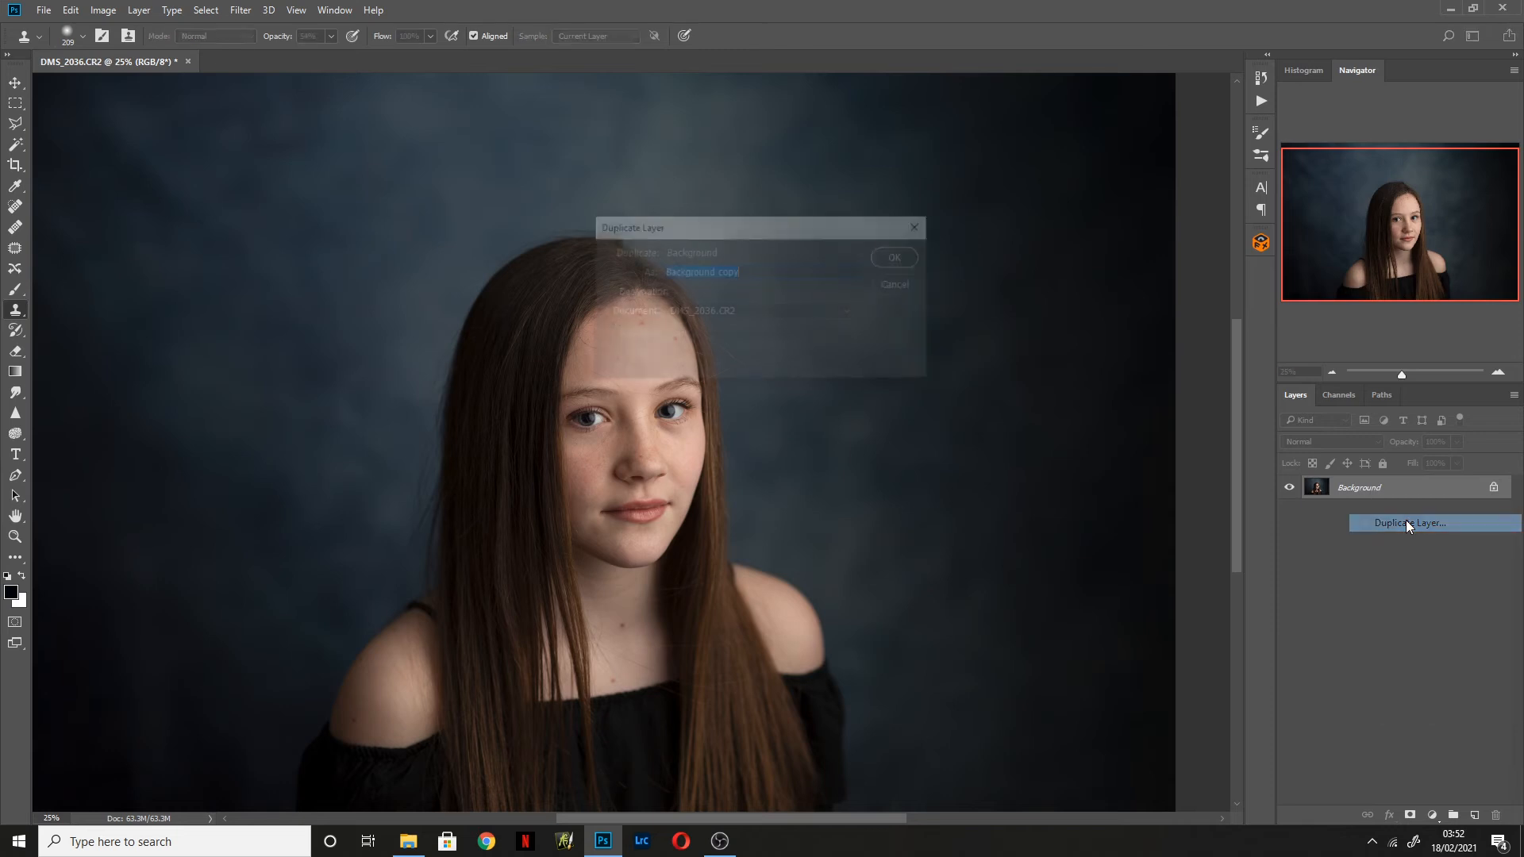
click(893, 256)
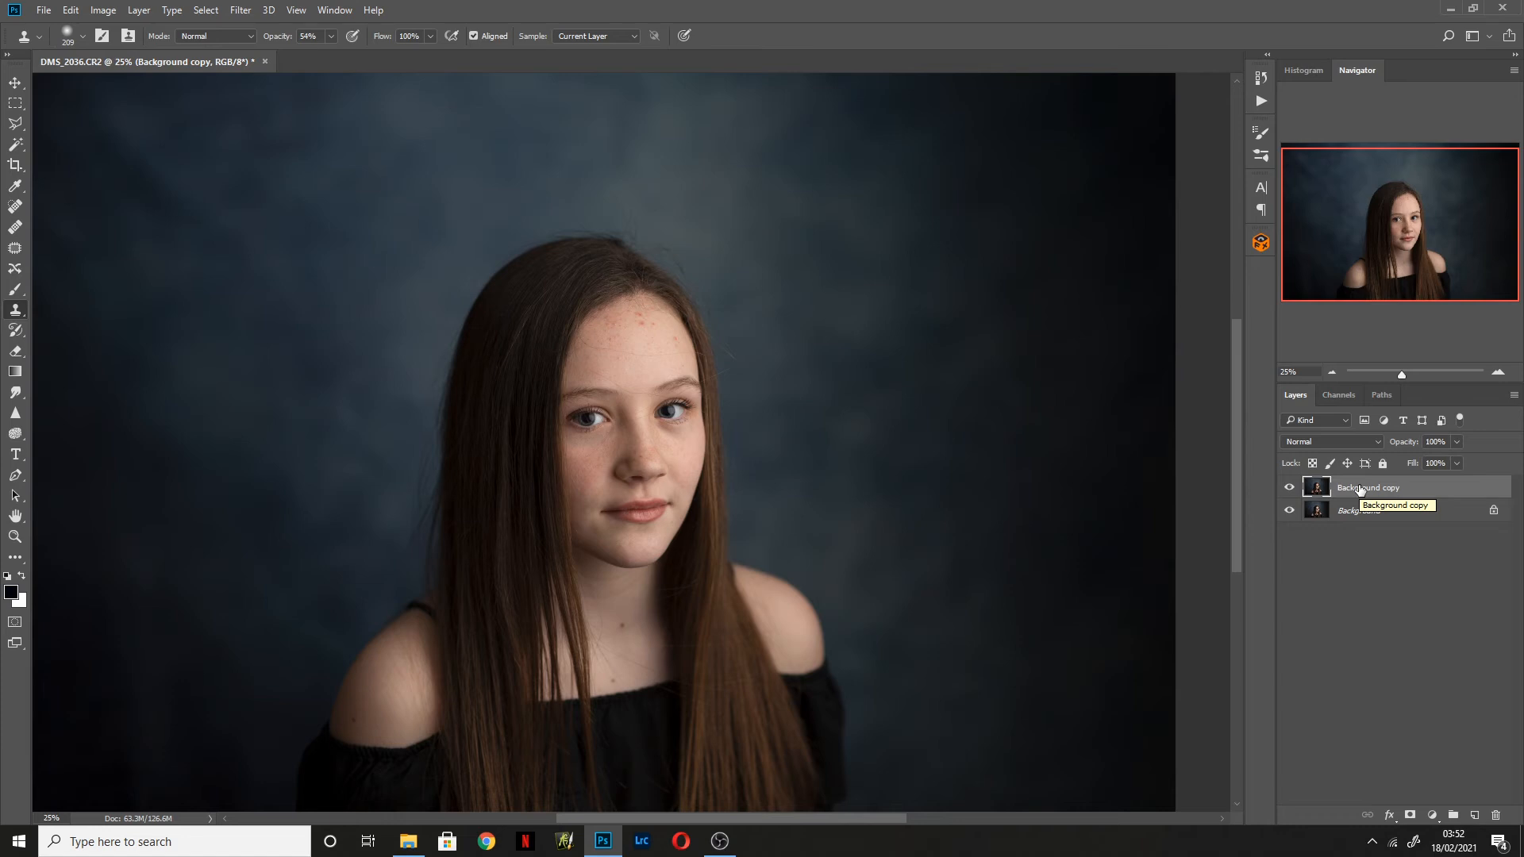
click(1290, 488)
click(1289, 488)
- Clone out the spot on the forehead's right side with a 23 px brush, raising the Clone Stamp opacity to 100%
click(1499, 372)
click(1499, 372)
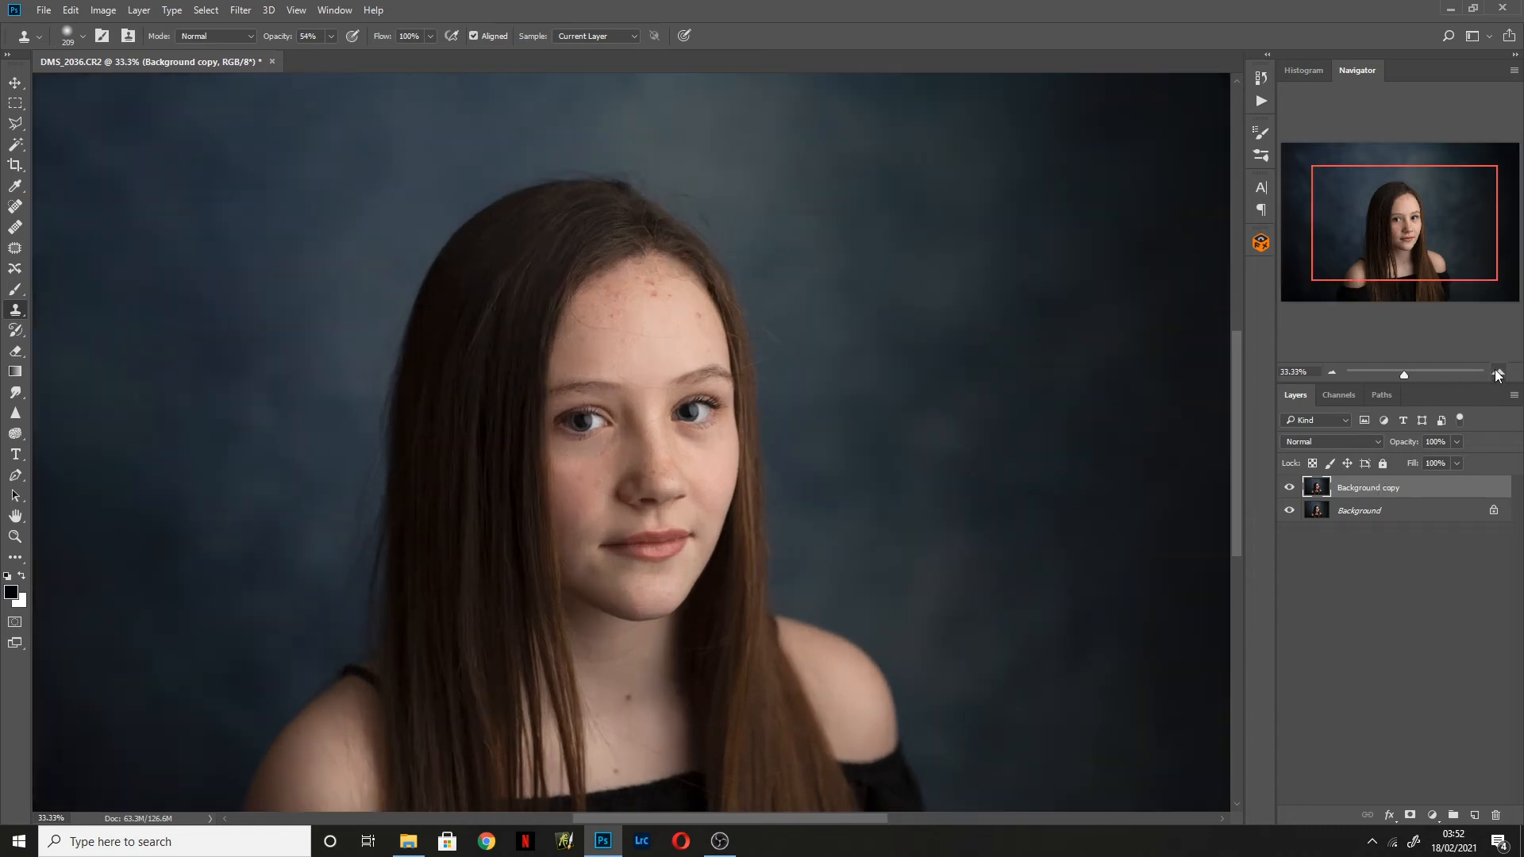
click(1499, 372)
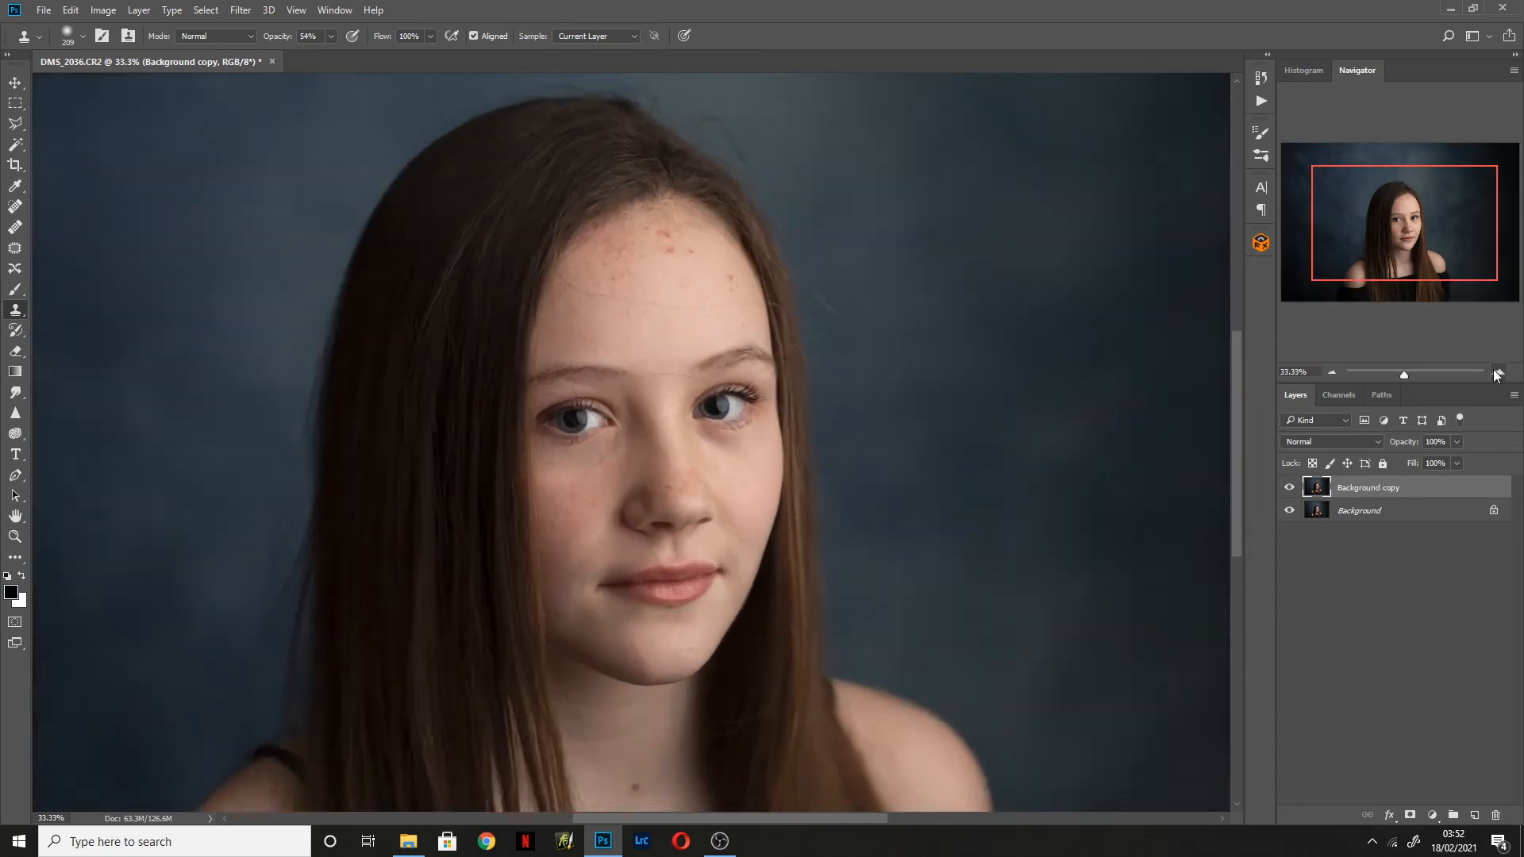
click(1499, 373)
drag(1423, 219, 1425, 208)
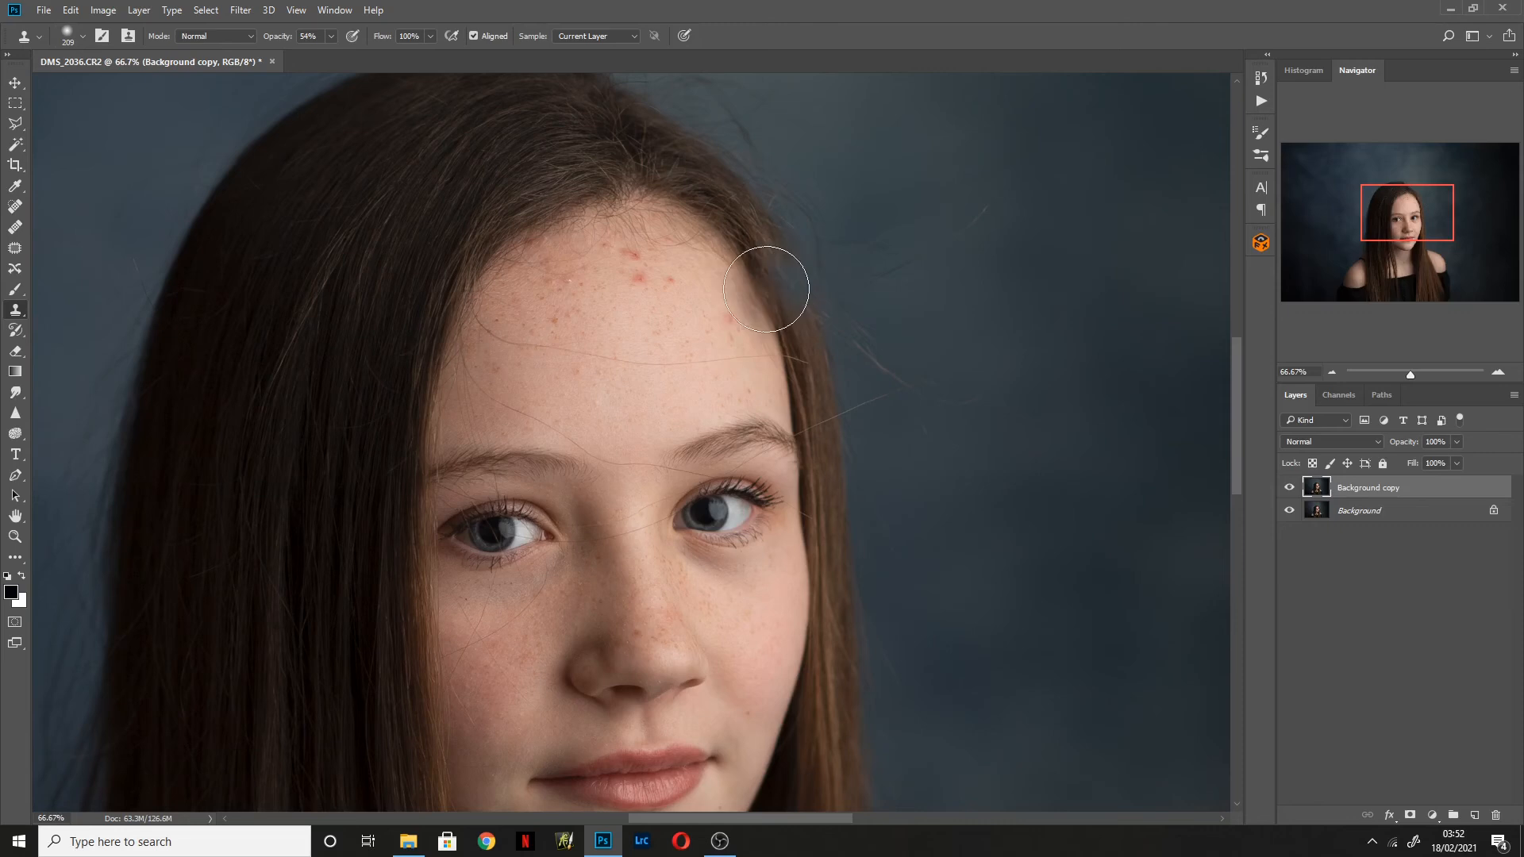
drag(734, 314, 651, 299)
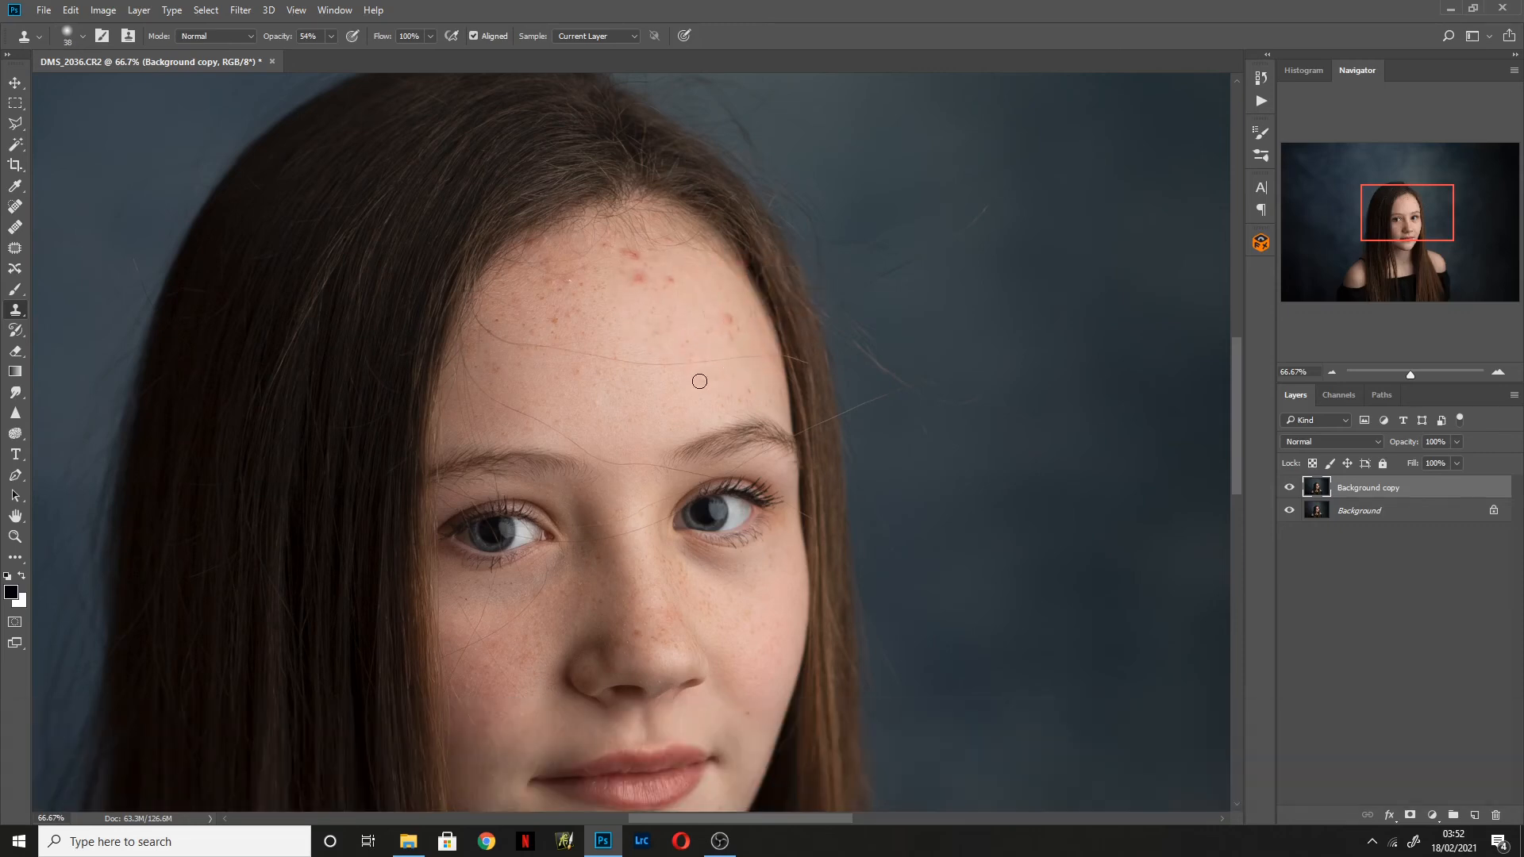
drag(703, 351, 692, 351)
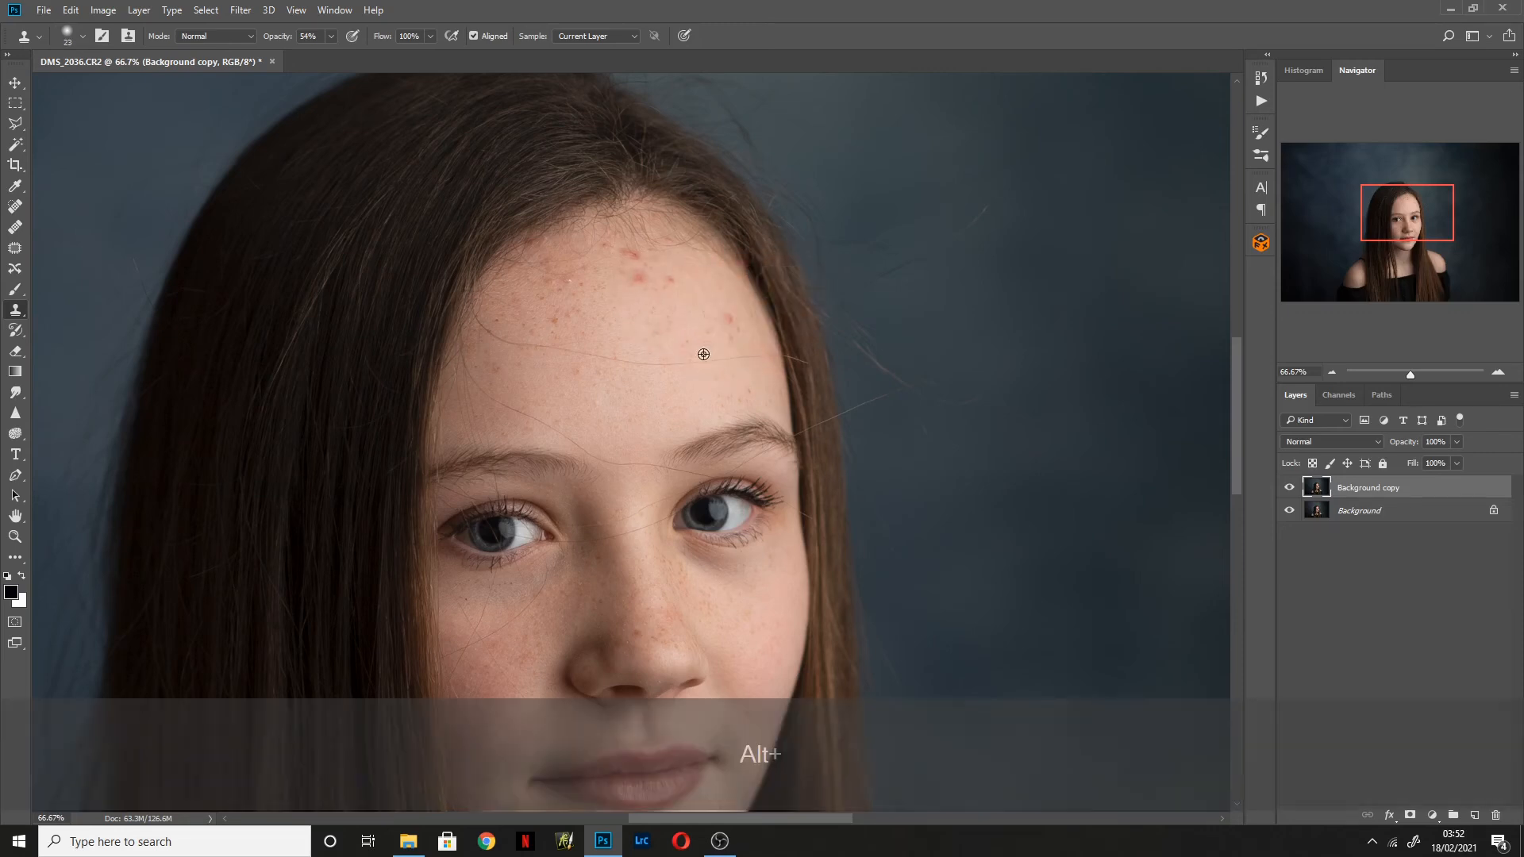
alt+click(719, 305)
click(731, 323)
click(728, 316)
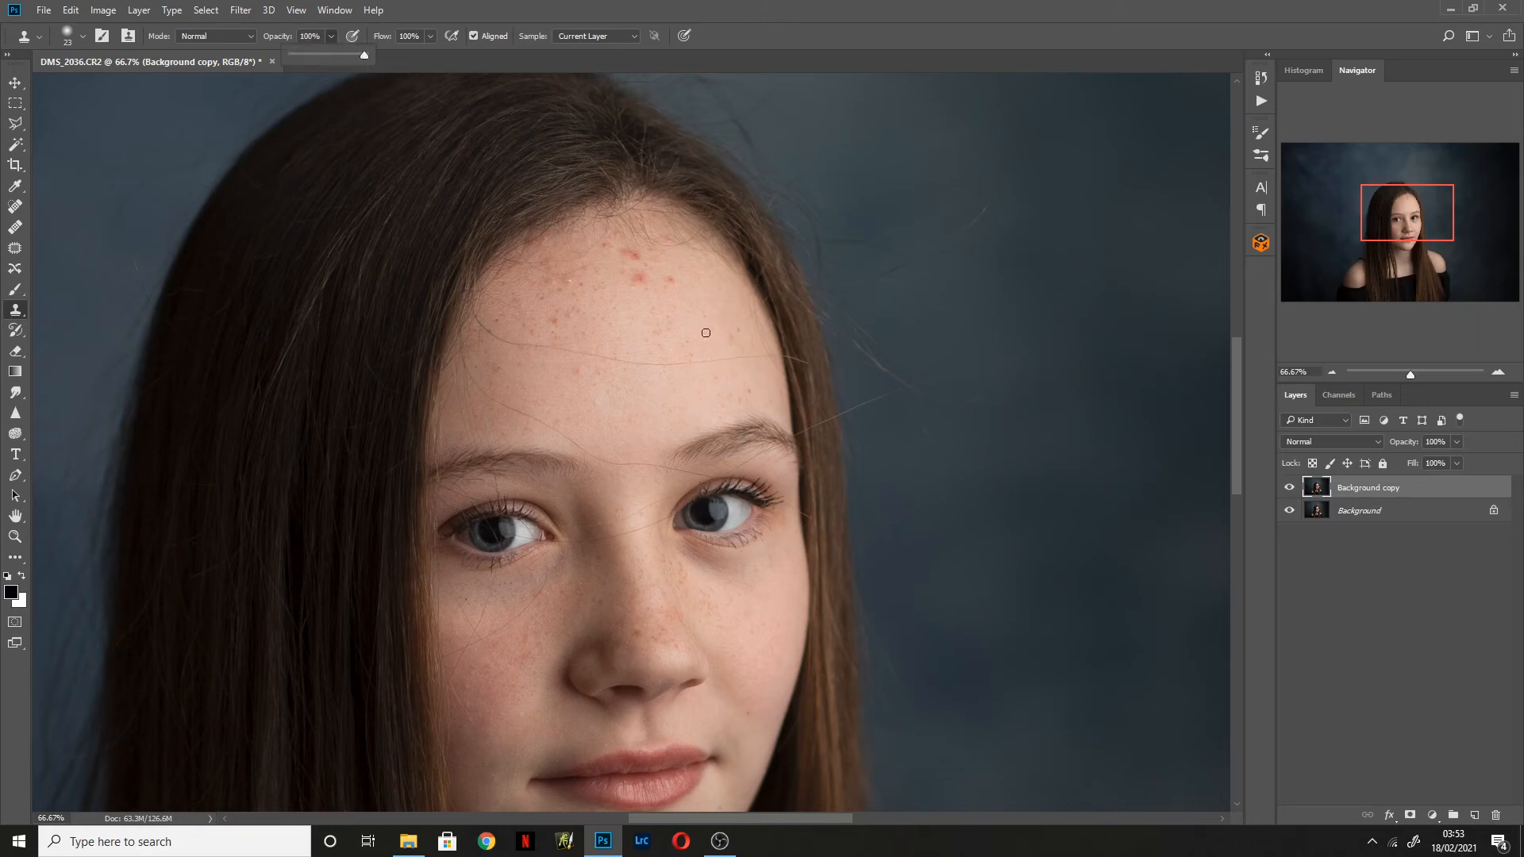
click(732, 319)
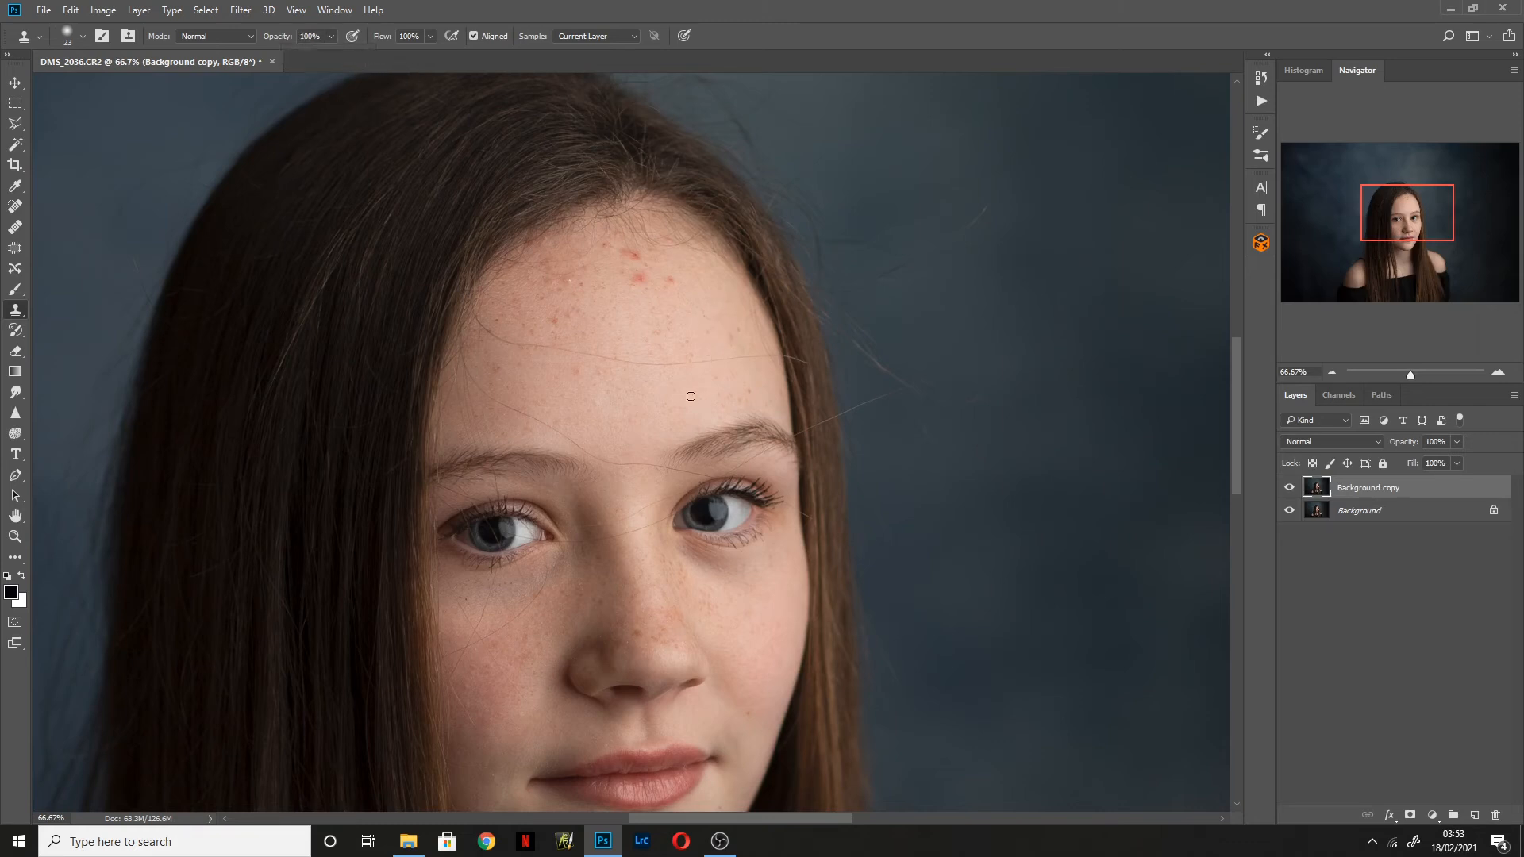
- Clone clean skin over the red spots at the upper centre of the forehead, enlarging the brush to 50 px
alt+right_click(625, 317)
click(638, 277)
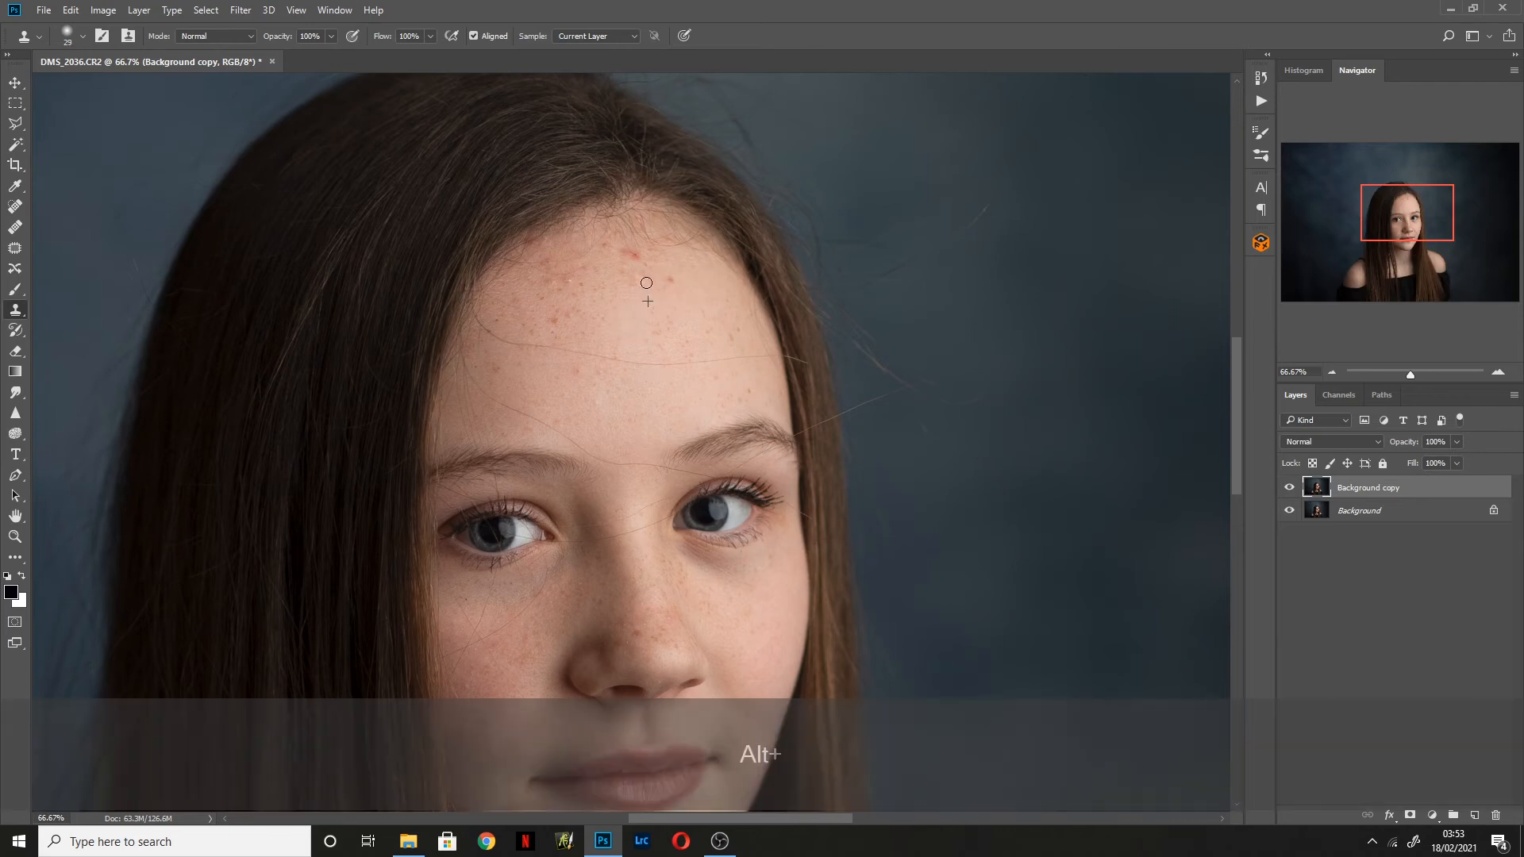
alt+right_click(626, 300)
click(633, 255)
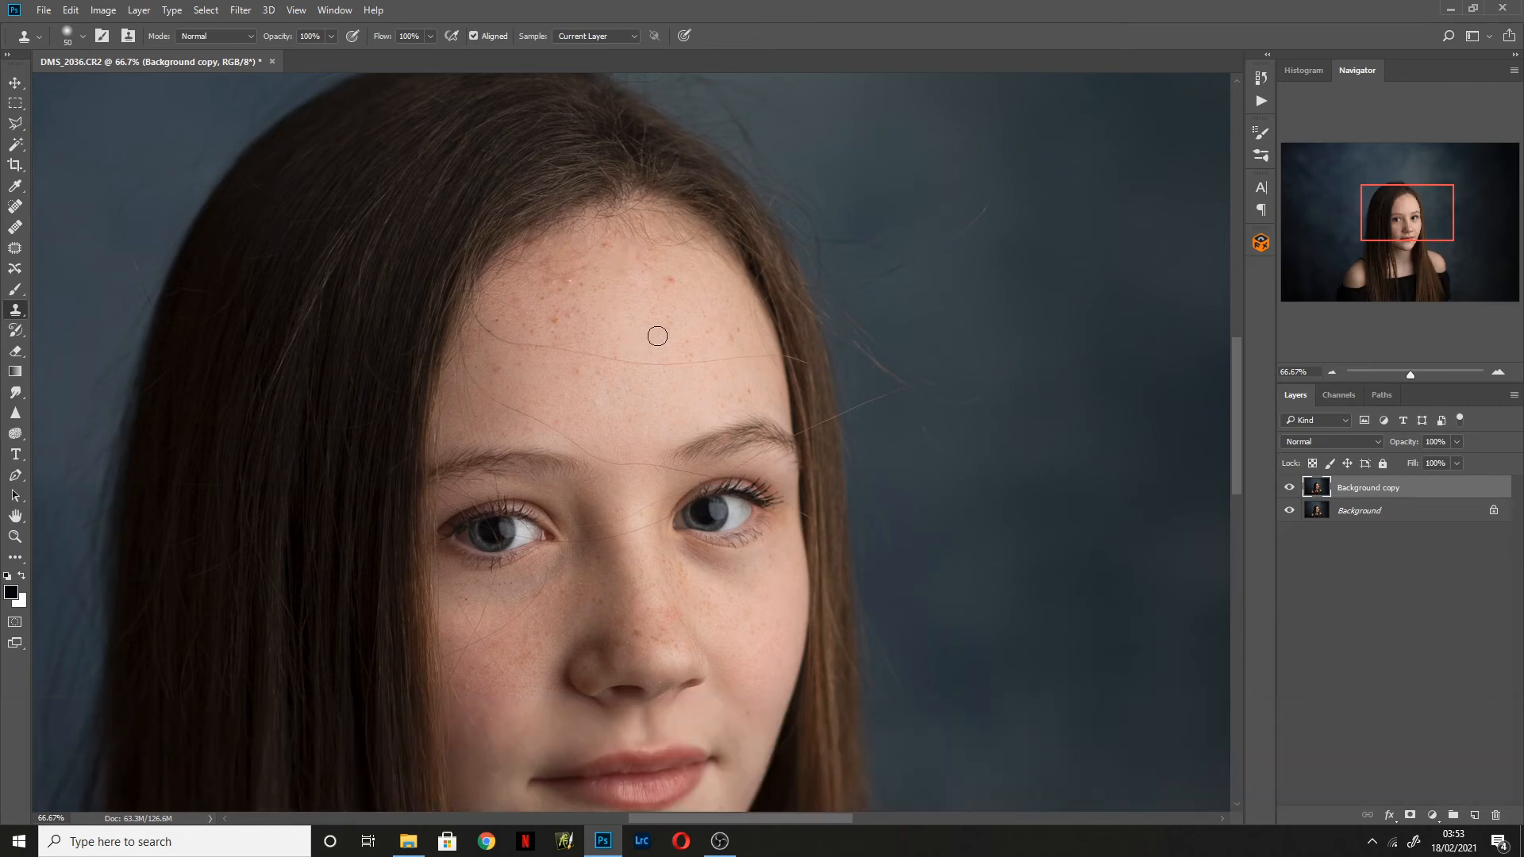
alt+click(674, 290)
click(669, 279)
- Clone out the blemishes on the left side of the forehead using a 32 px brush
alt+right_click(639, 278)
alt+right_click(641, 276)
alt+click(572, 292)
click(570, 282)
click(553, 313)
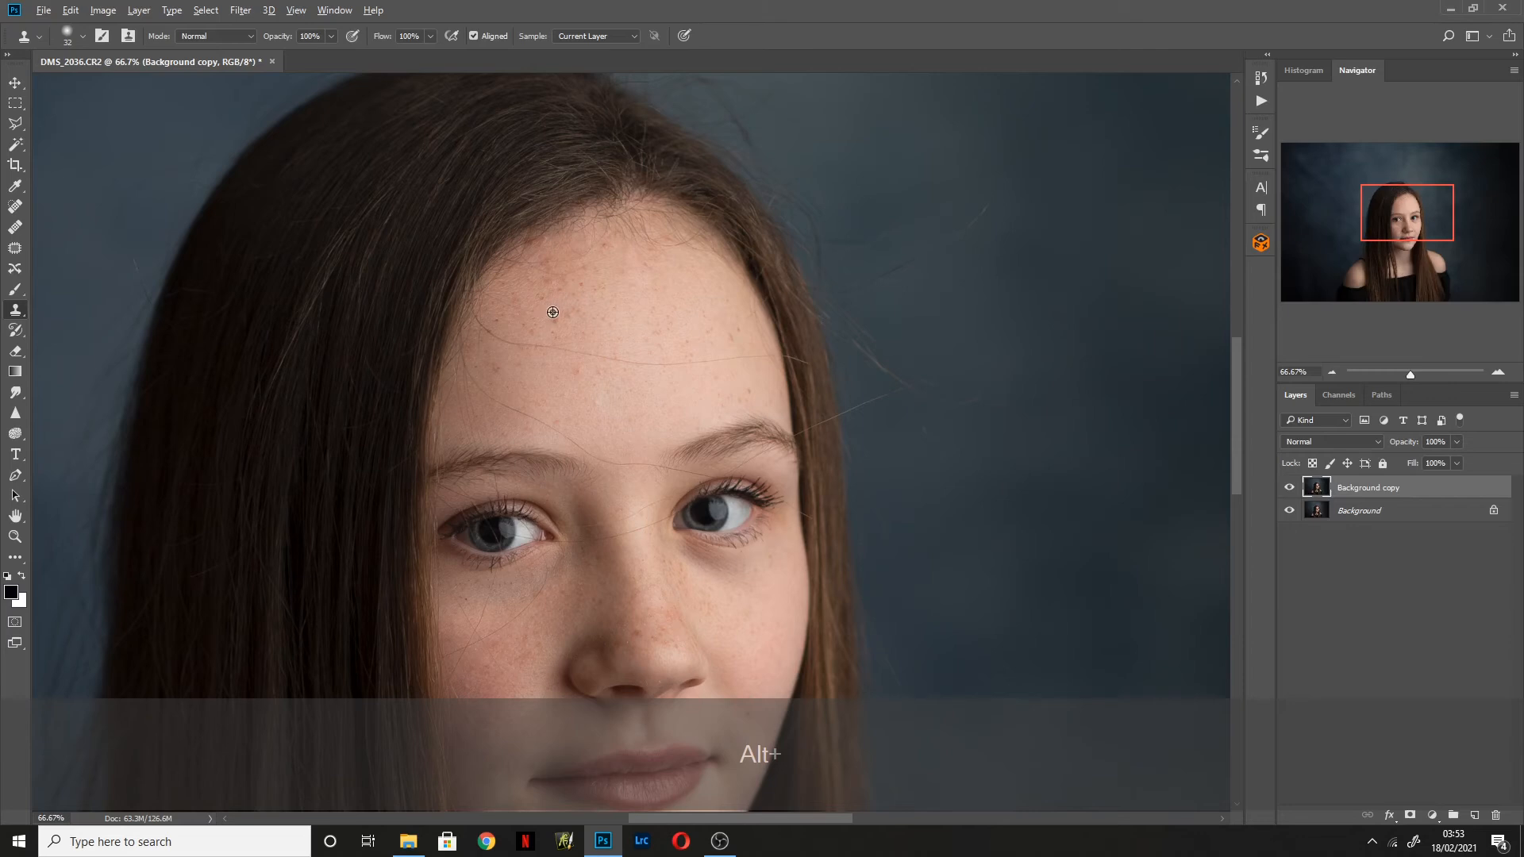
alt+click(504, 381)
click(499, 369)
alt+click(554, 328)
click(555, 316)
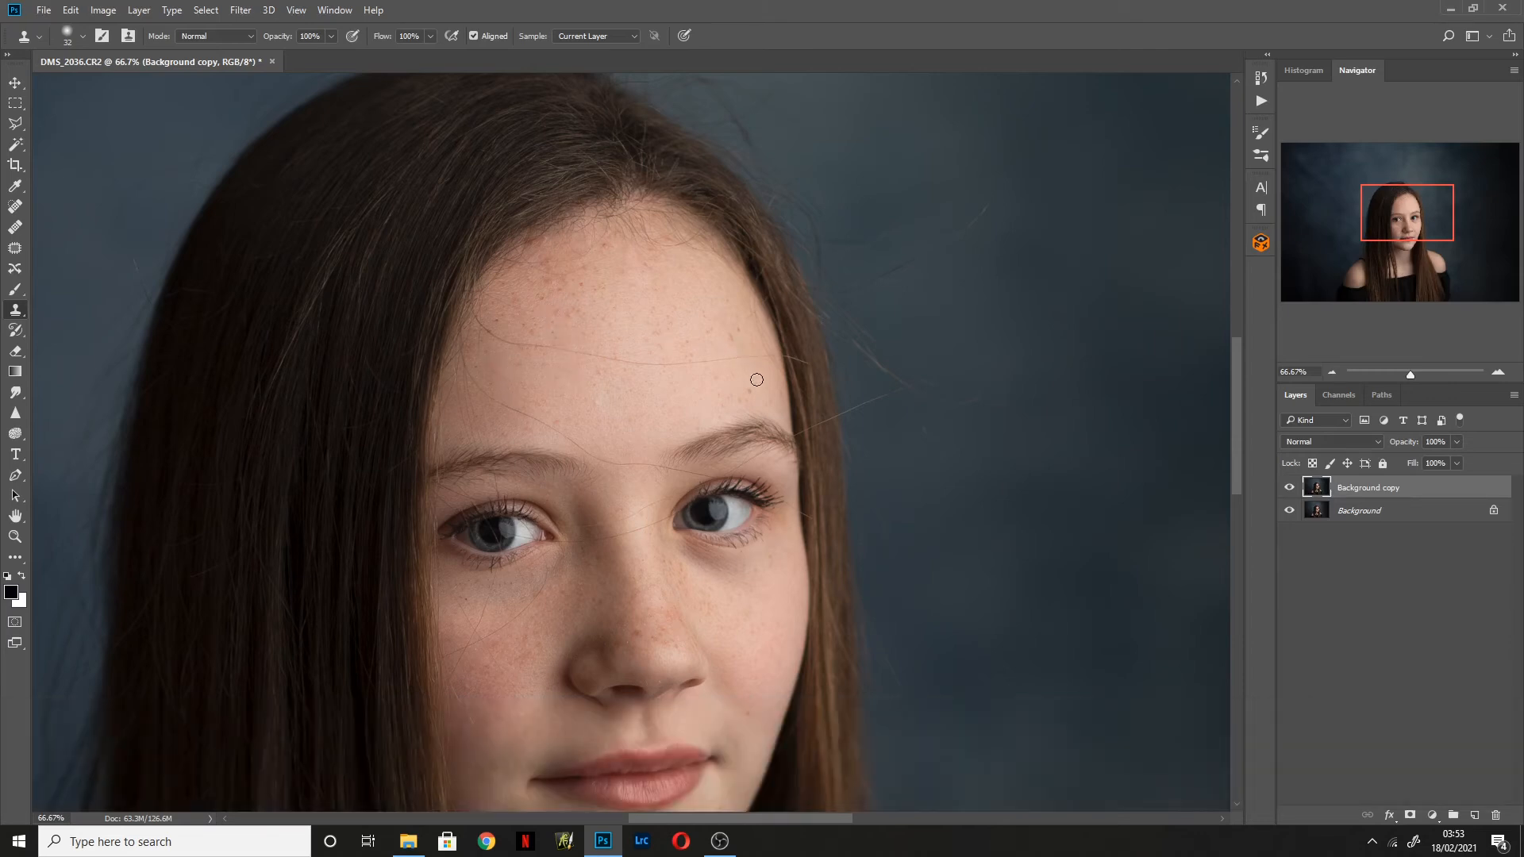
- Examine the skin of the cheeks, nose, mouth and chin for further blemishes
scroll(748, 394, down, 5)
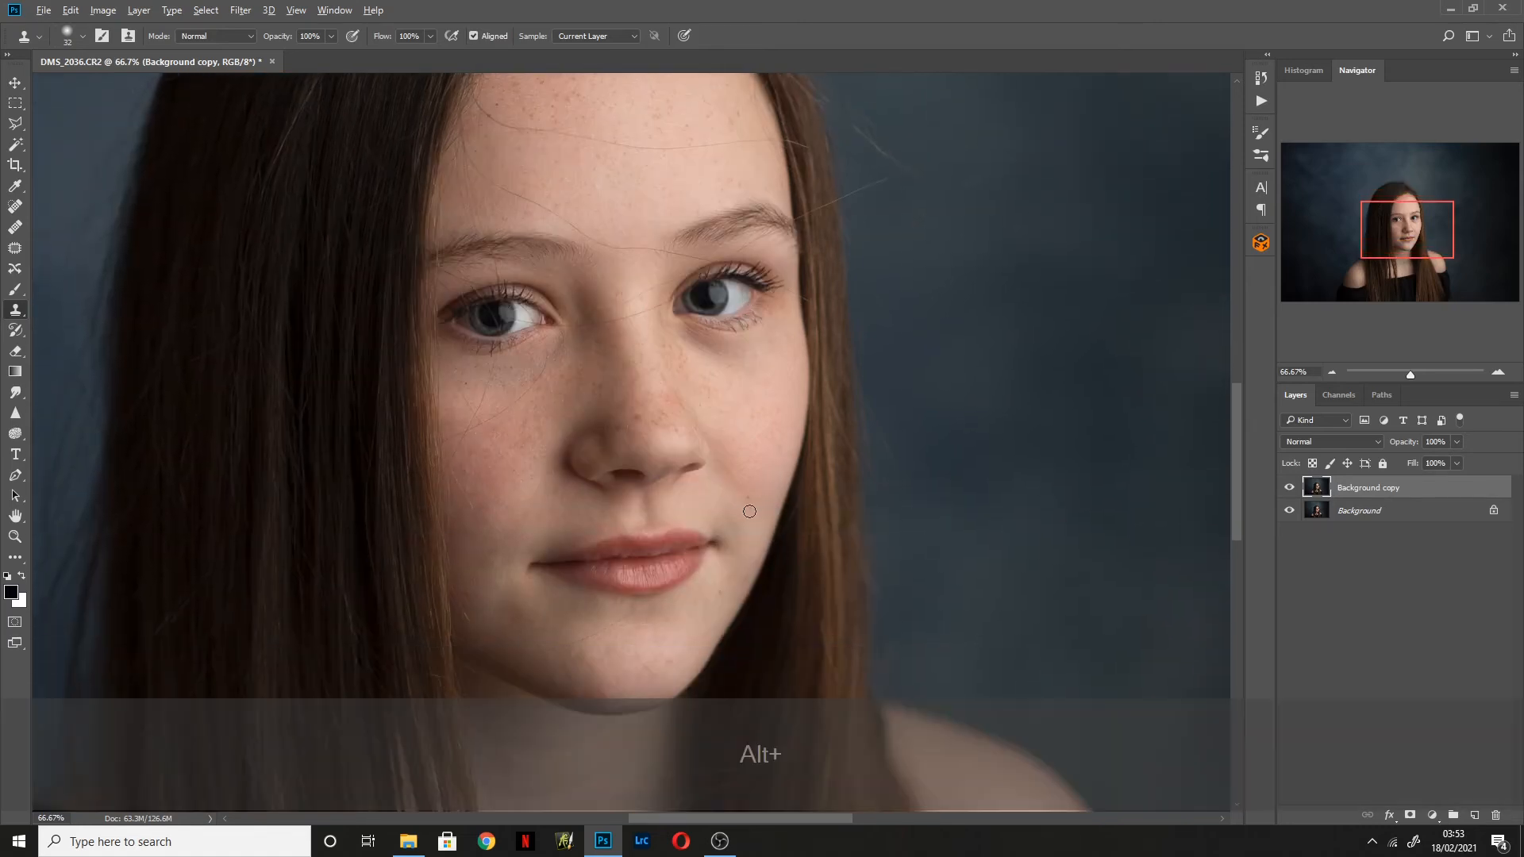
scroll(660, 571, down, 1)
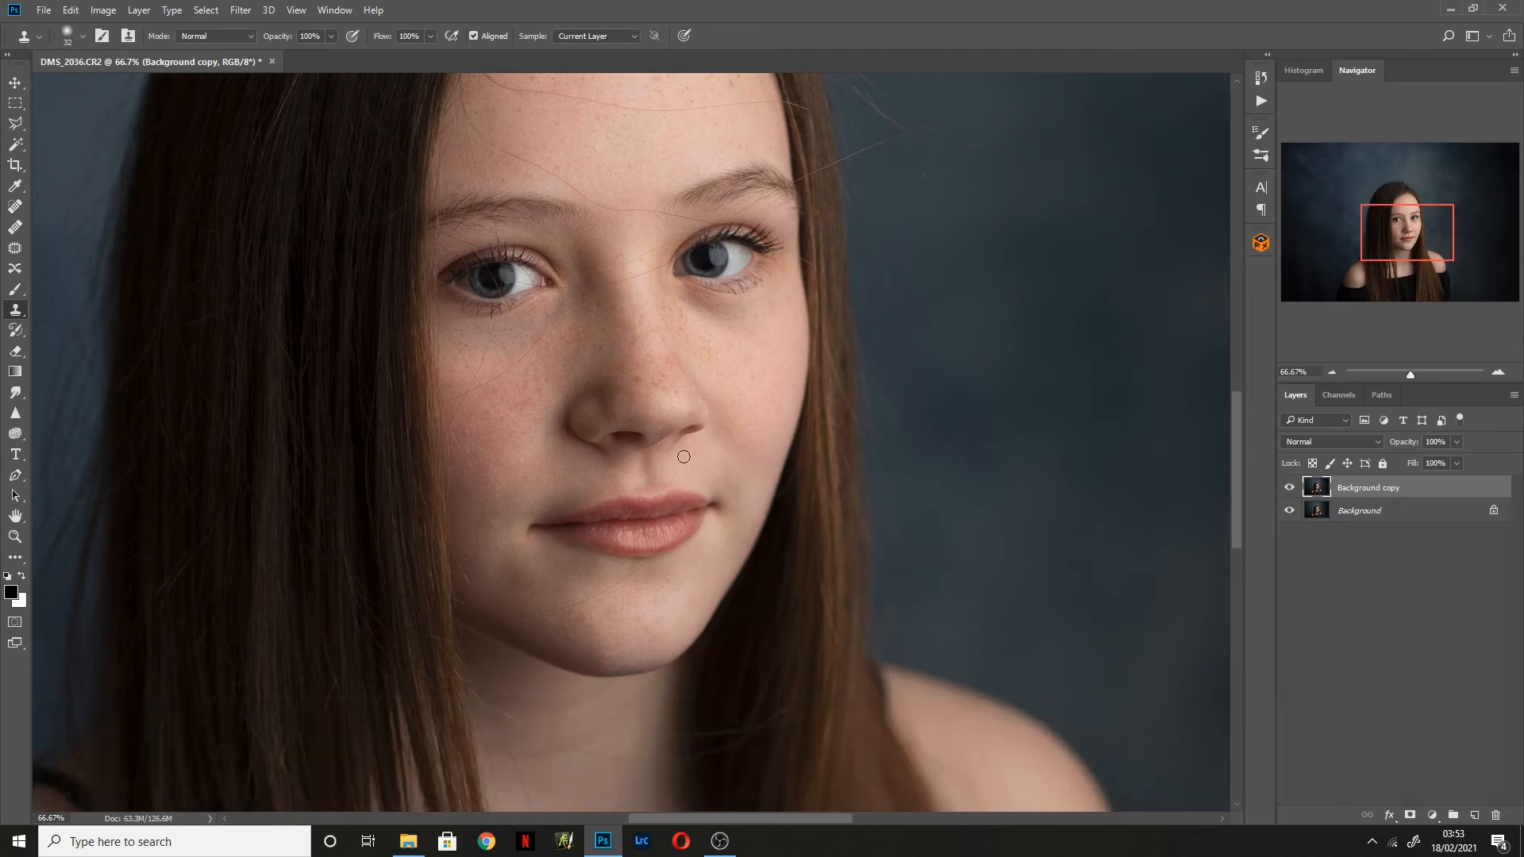
scroll(683, 457, up, 4)
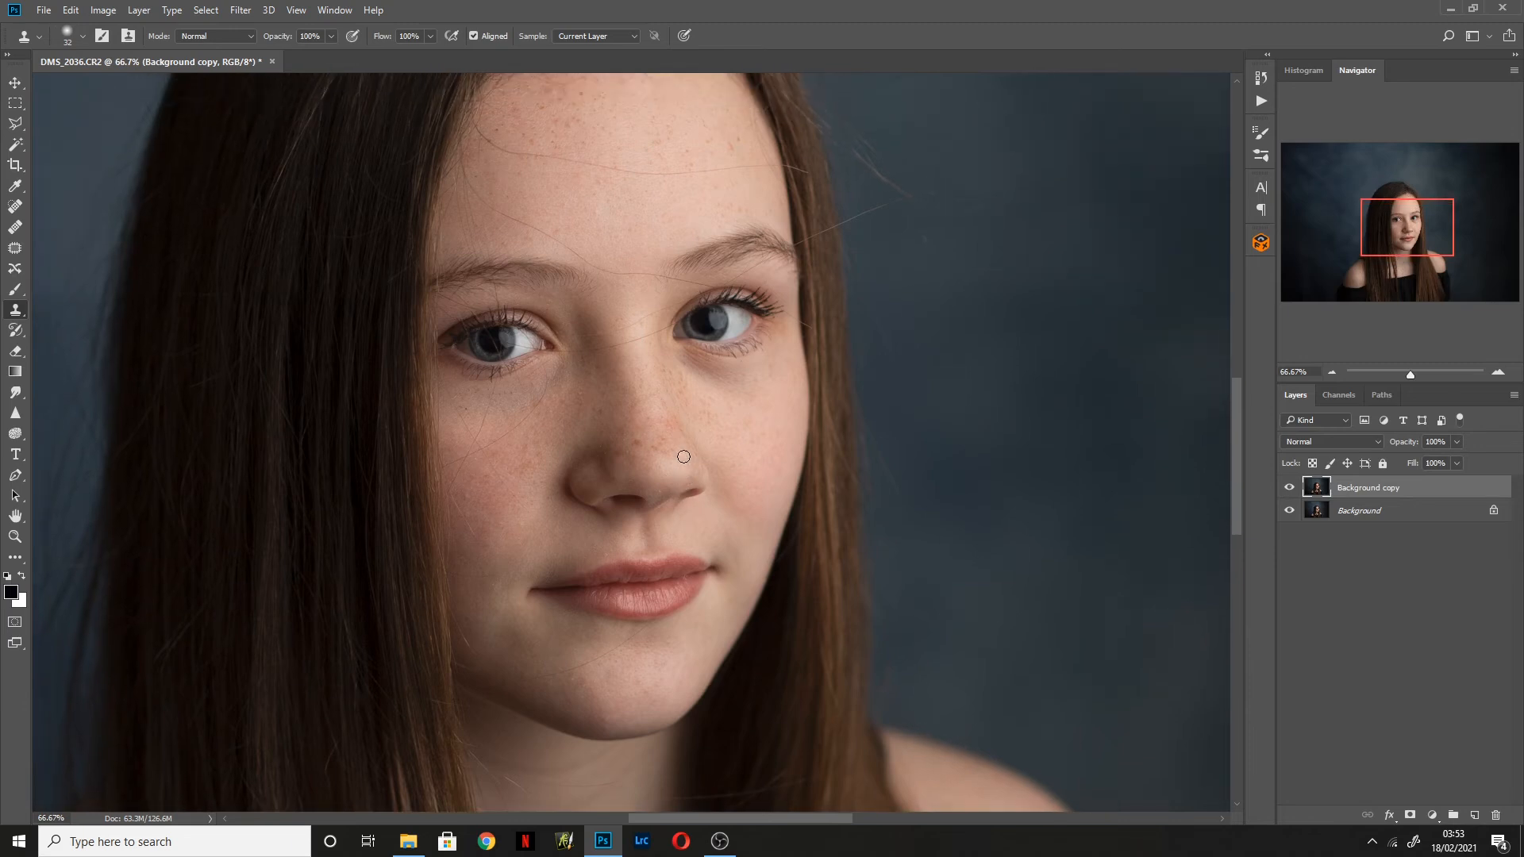
scroll(678, 451, up, 3)
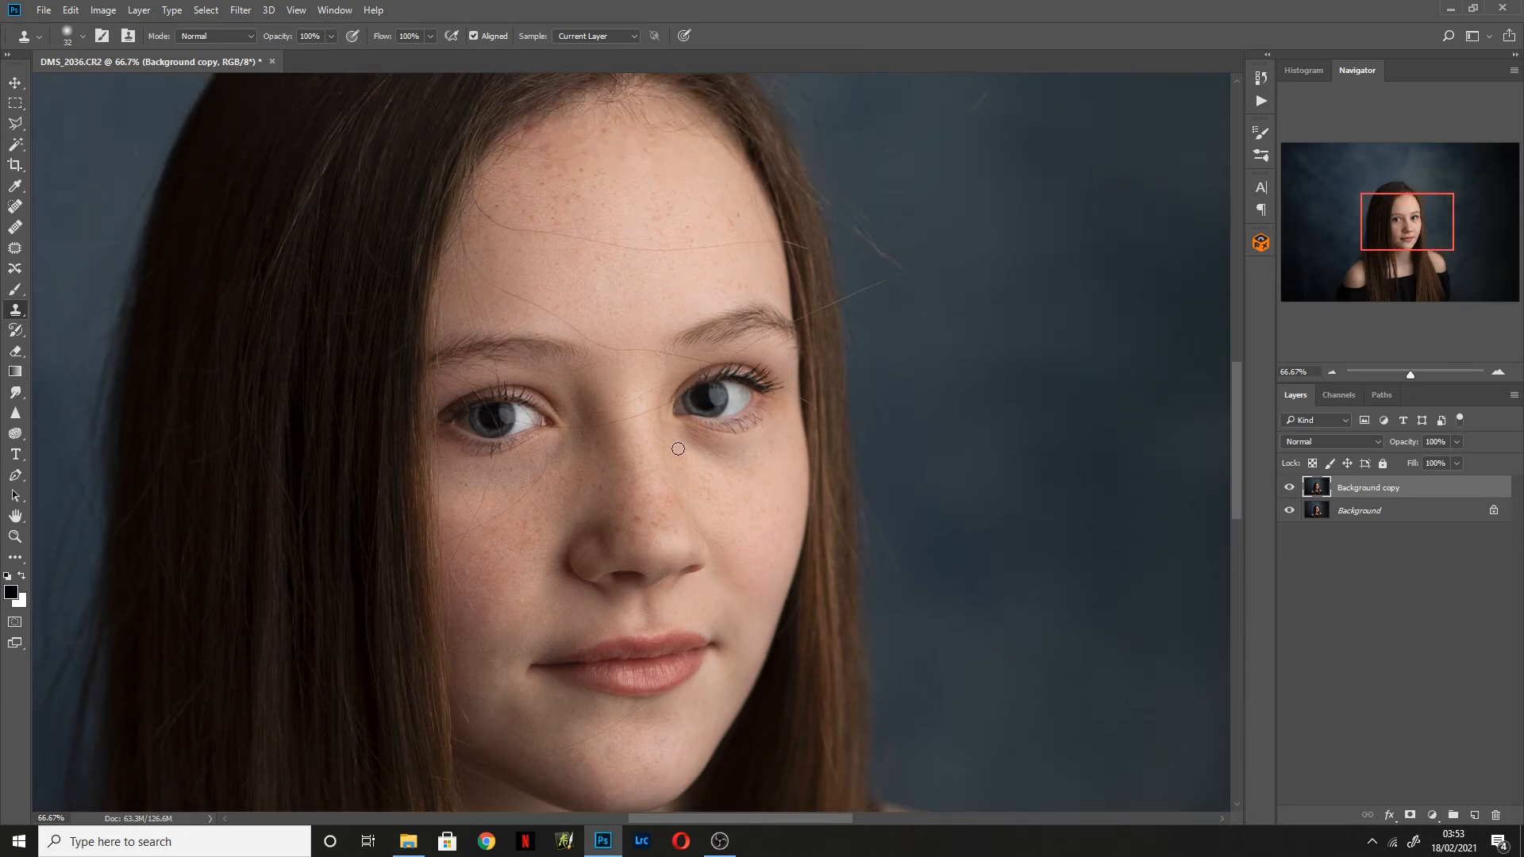
scroll(678, 449, up, 1)
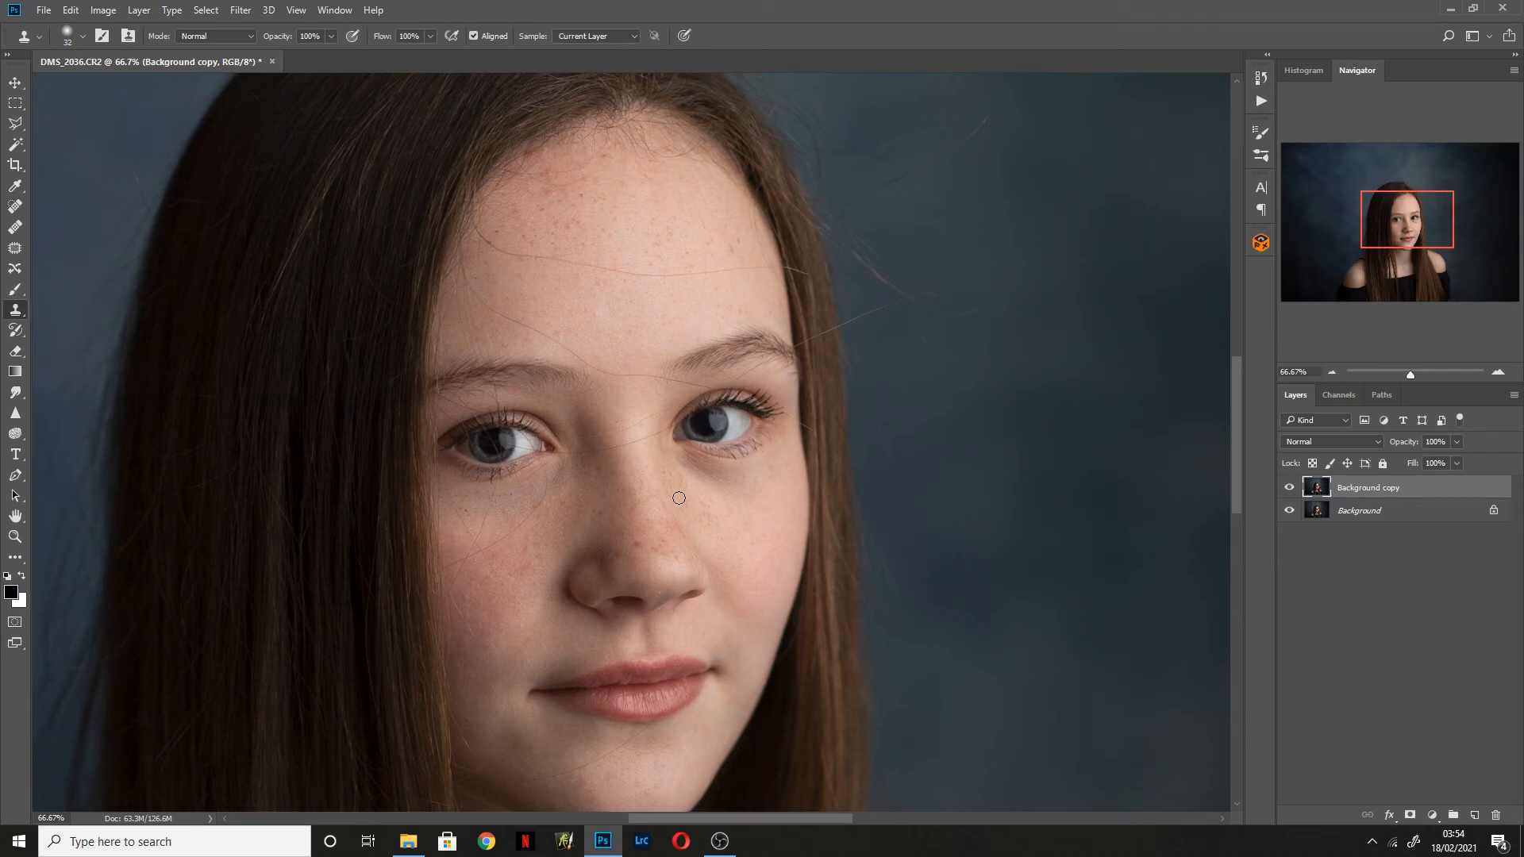
- Clone out the middle section of the stray hair crossing the forehead using a 20 px brush
drag(1396, 242, 1397, 237)
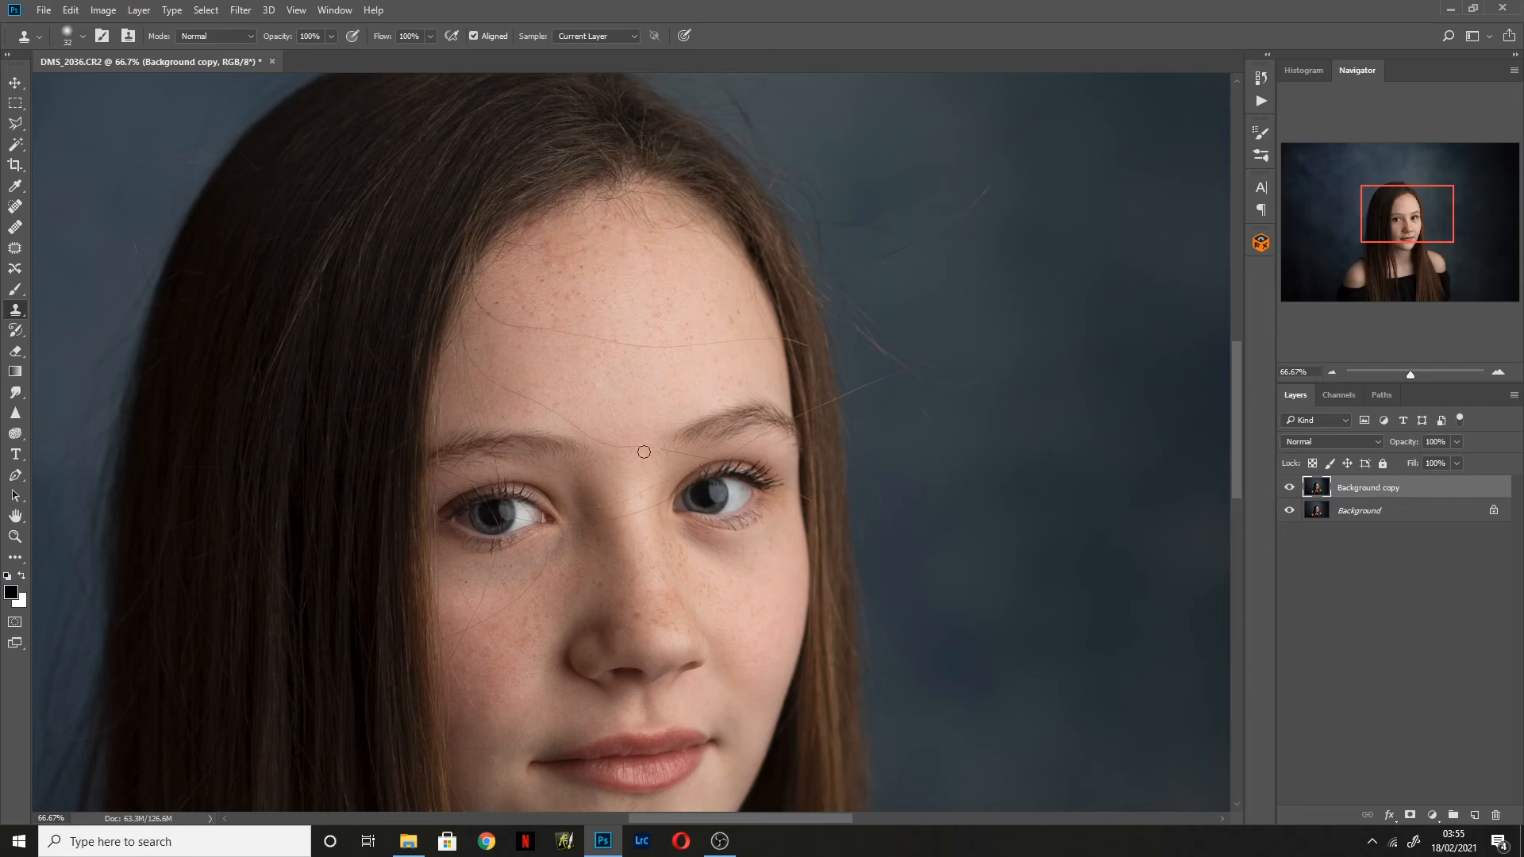
alt+right_click(598, 349)
alt+drag(598, 349, 592, 350)
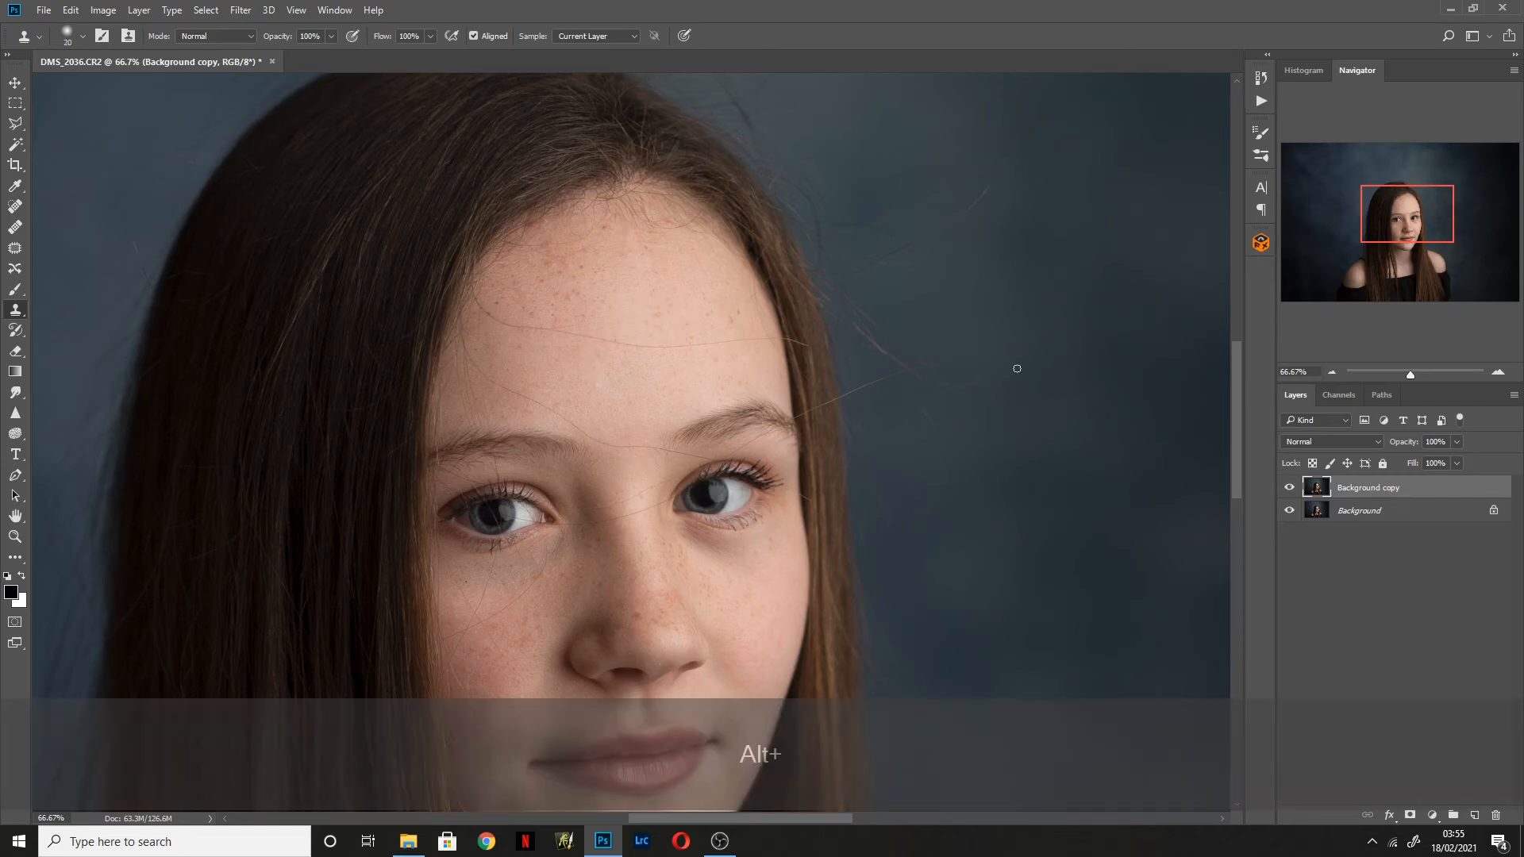
click(1497, 373)
drag(1409, 219, 1402, 217)
alt+click(681, 320)
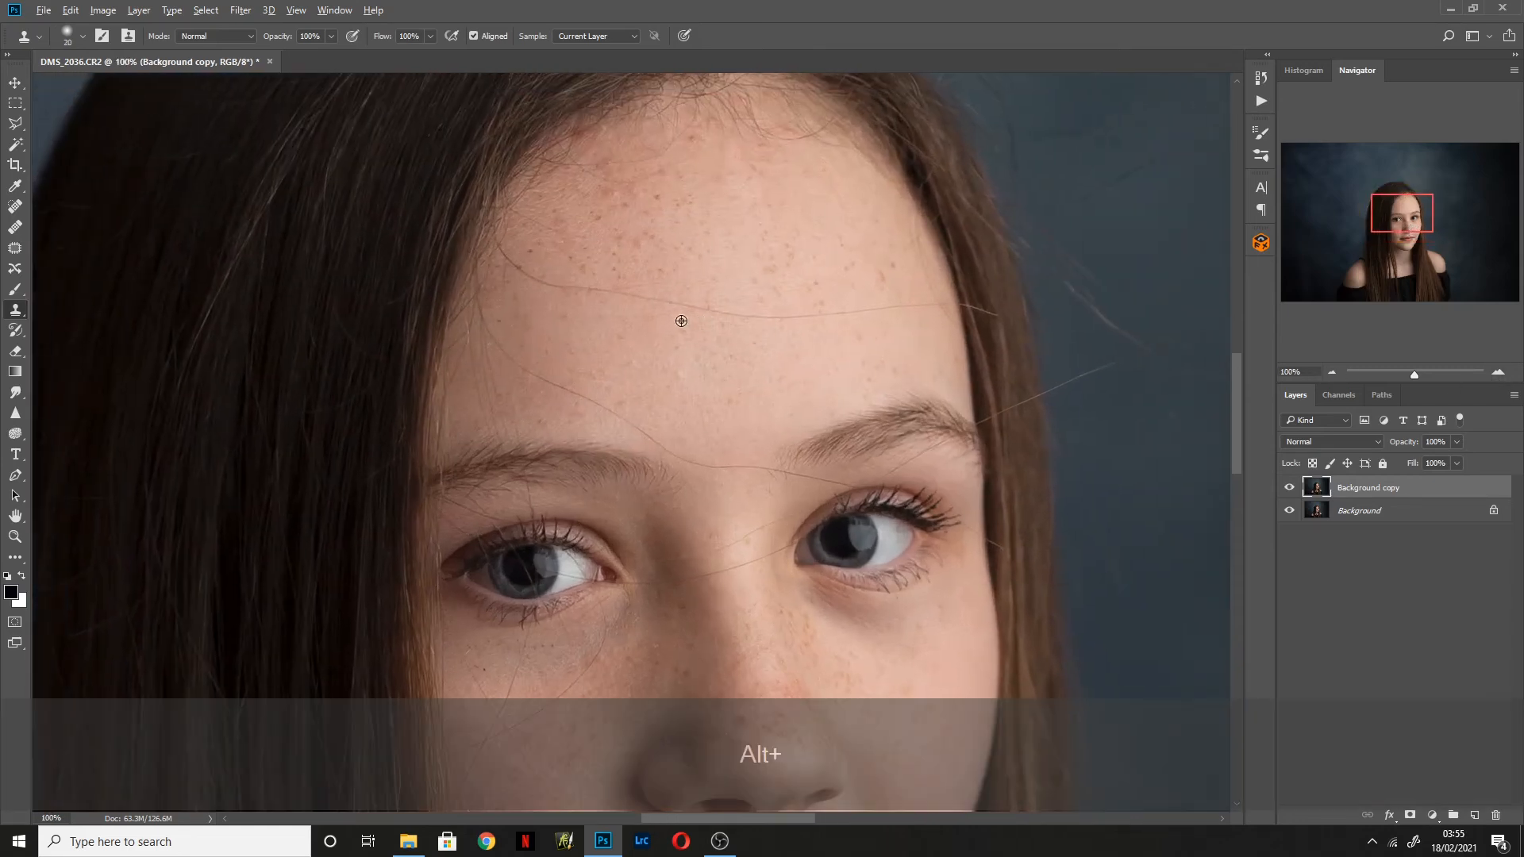
mouse_move(685, 306)
mouse_down()
mouse_move(780, 317)
mouse_move(703, 313)
mouse_up()
click(707, 310)
alt+click(779, 335)
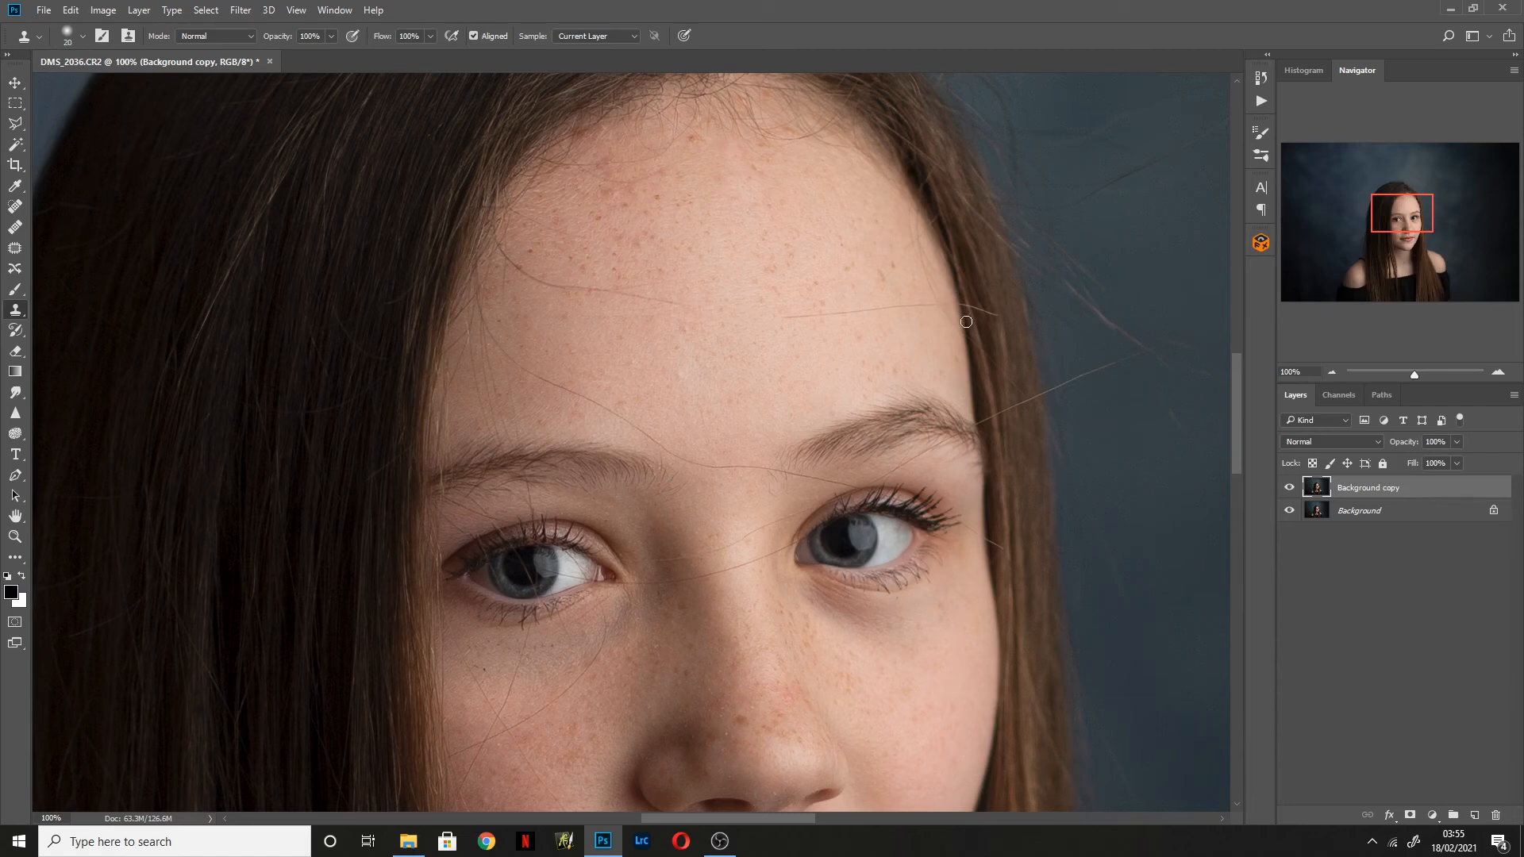
key(alt)
key(alt)
alt+click(941, 330)
- Clone clean skin over the small dark specks beneath the eye on the image's left side
drag(1389, 215, 1382, 229)
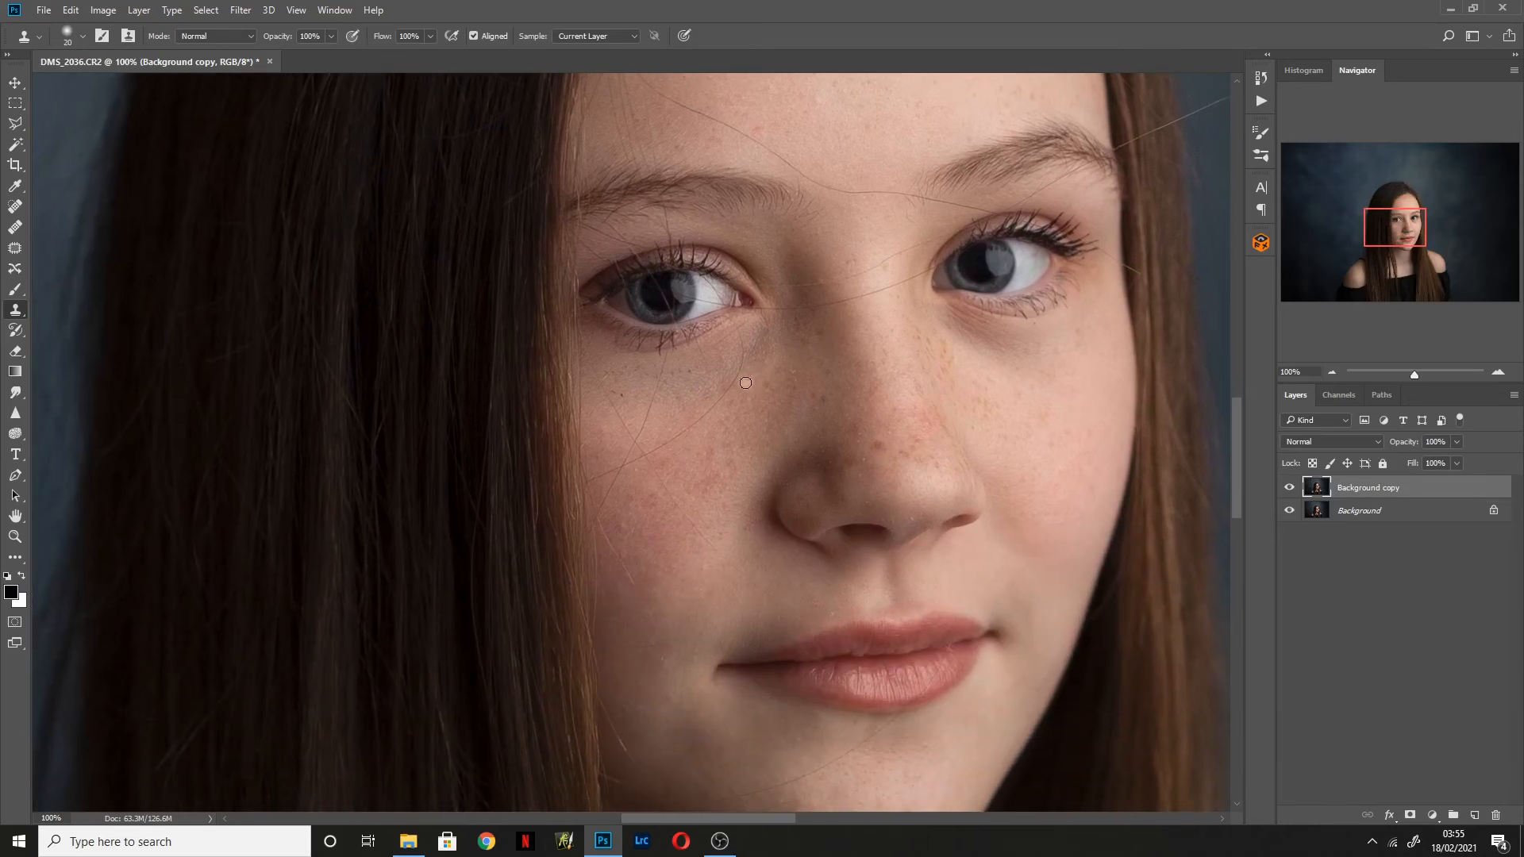
alt+click(688, 384)
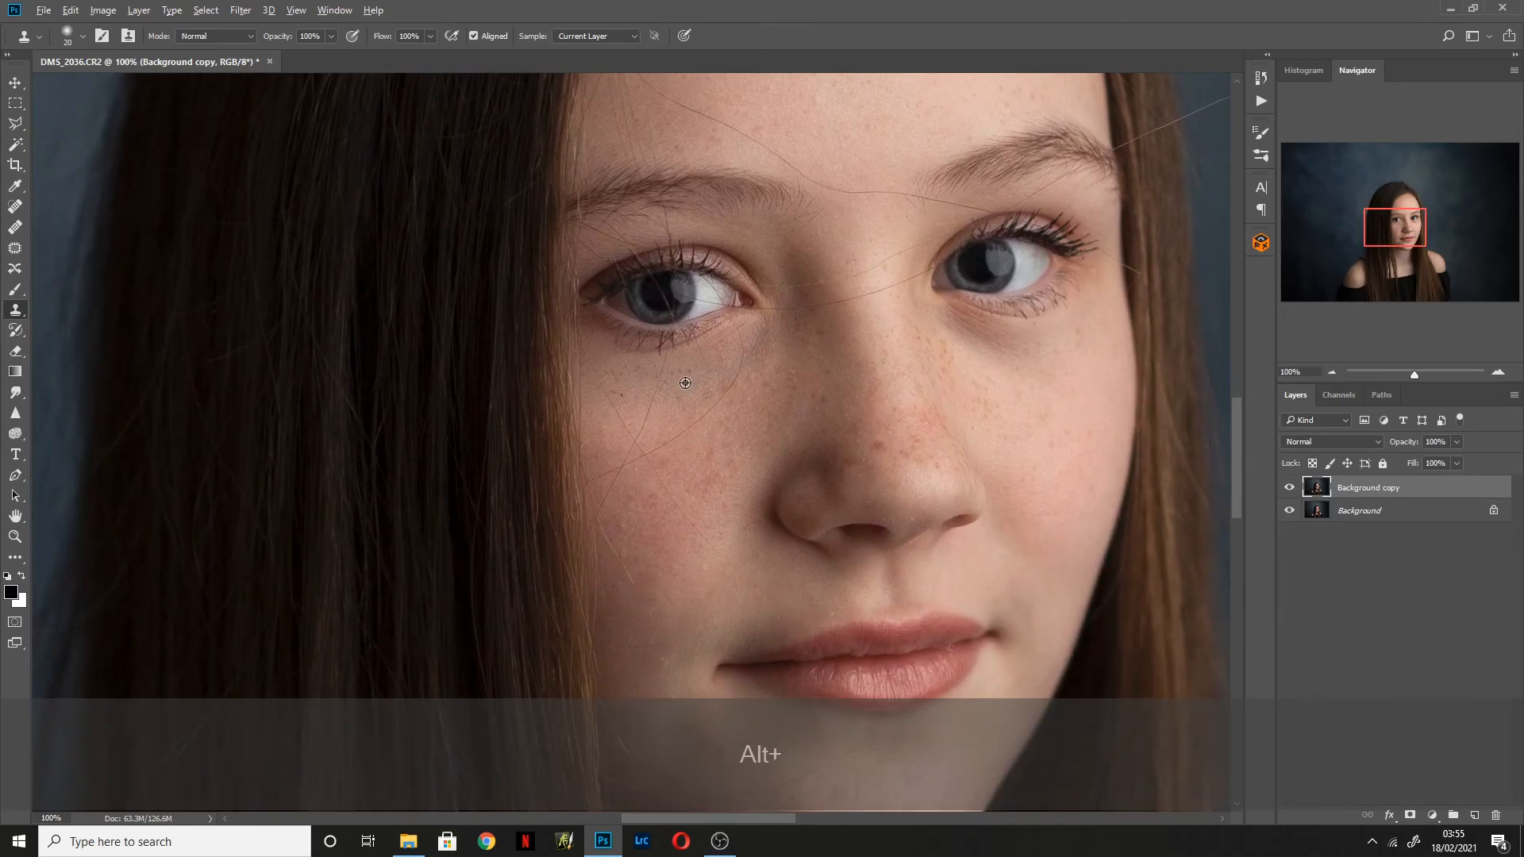
alt+click(628, 404)
click(624, 395)
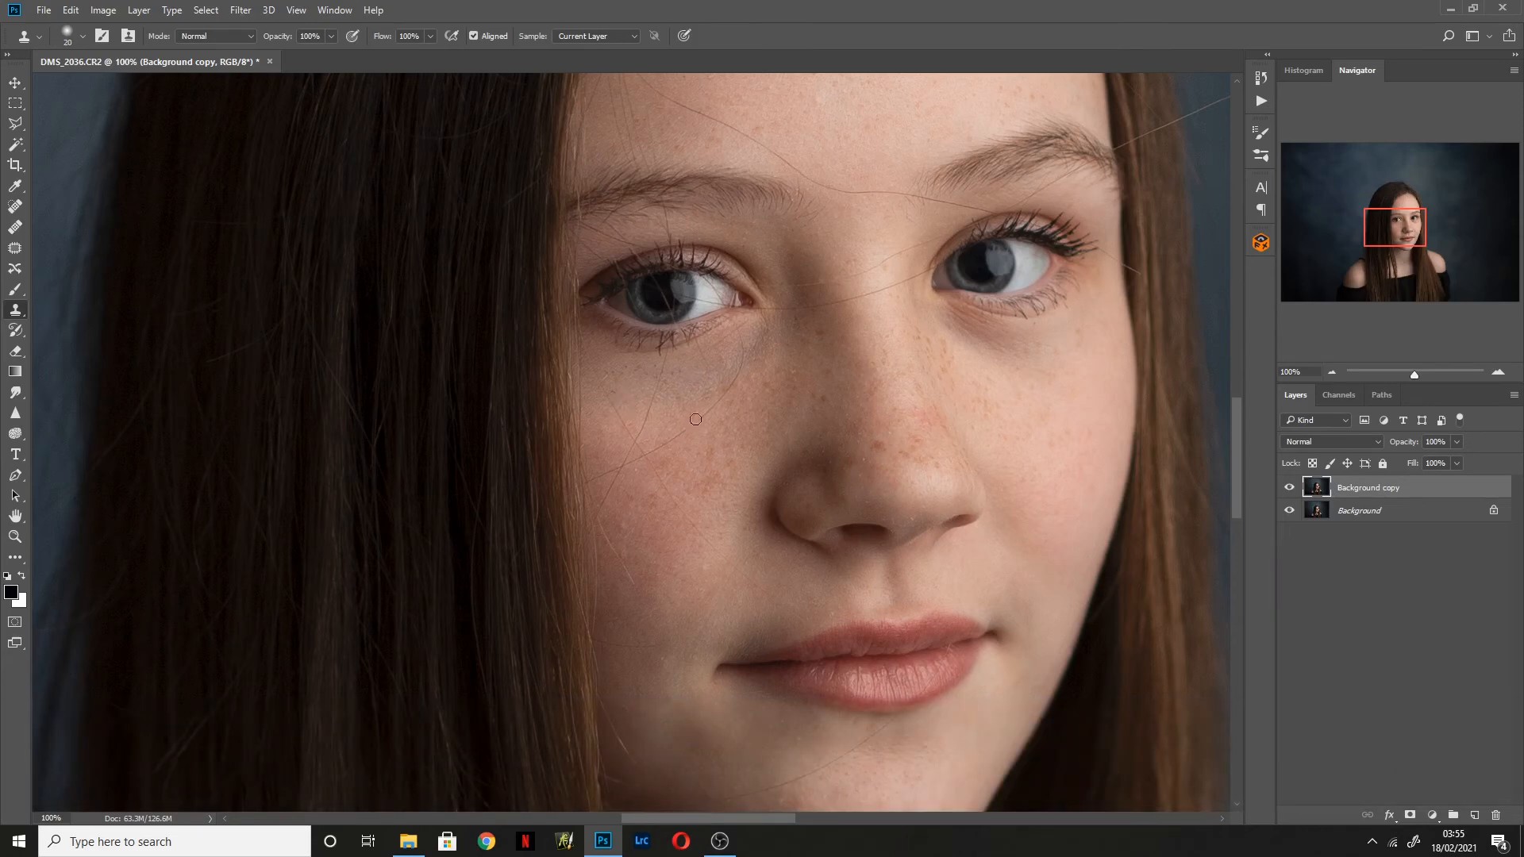
alt+click(621, 365)
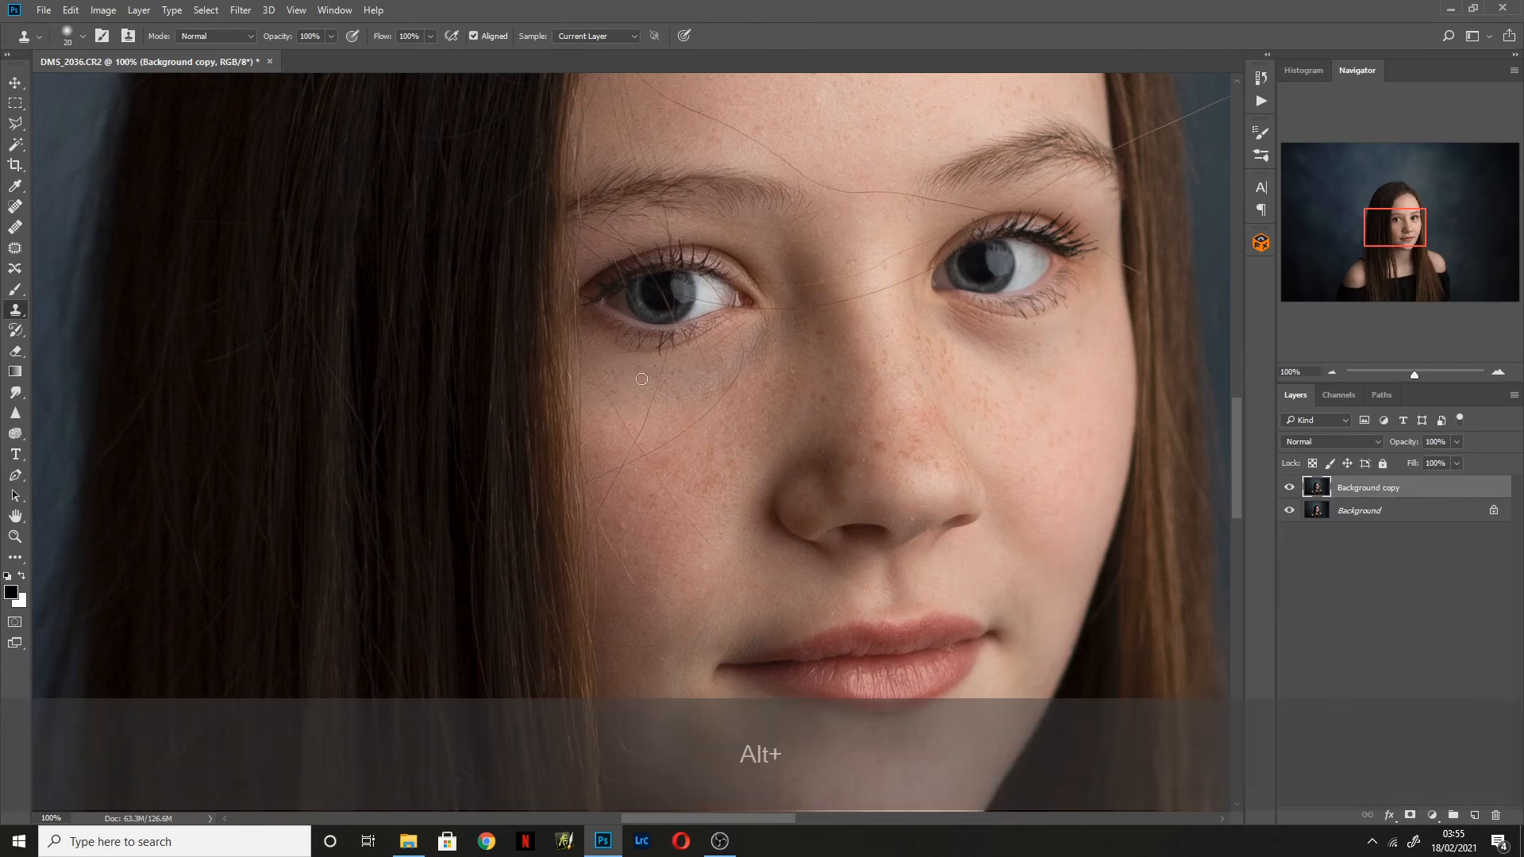
click(616, 392)
alt+click(686, 371)
click(676, 374)
- Compare the retouched portrait with the original by toggling the visibility of the Background copy layer
drag(1389, 235, 1389, 192)
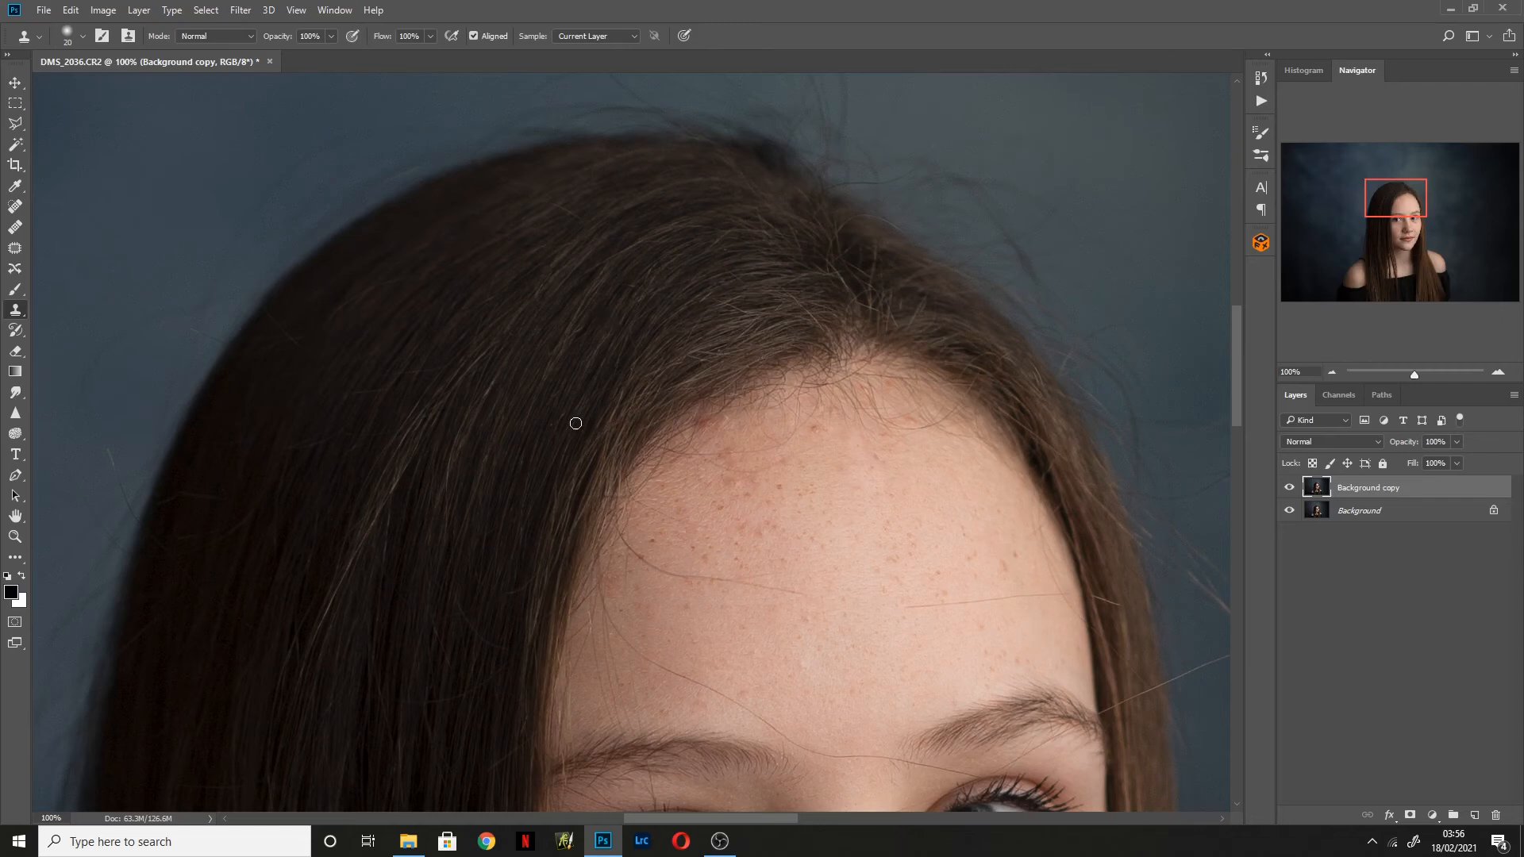
click(1333, 371)
mouse_move(1374, 256)
mouse_down()
mouse_move(1373, 312)
mouse_move(1382, 254)
mouse_up()
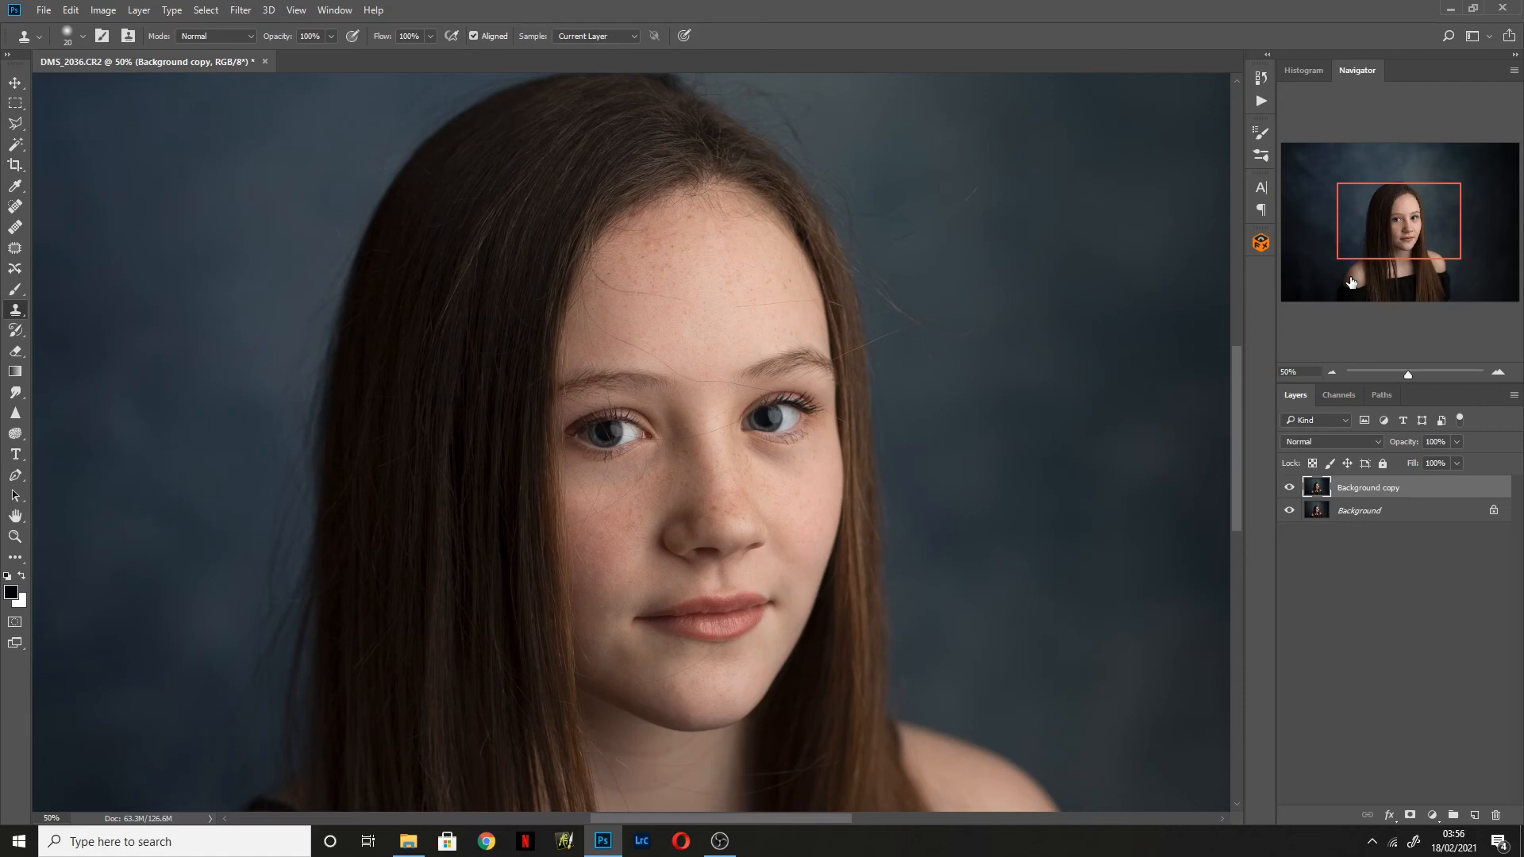
click(1332, 372)
click(1332, 372)
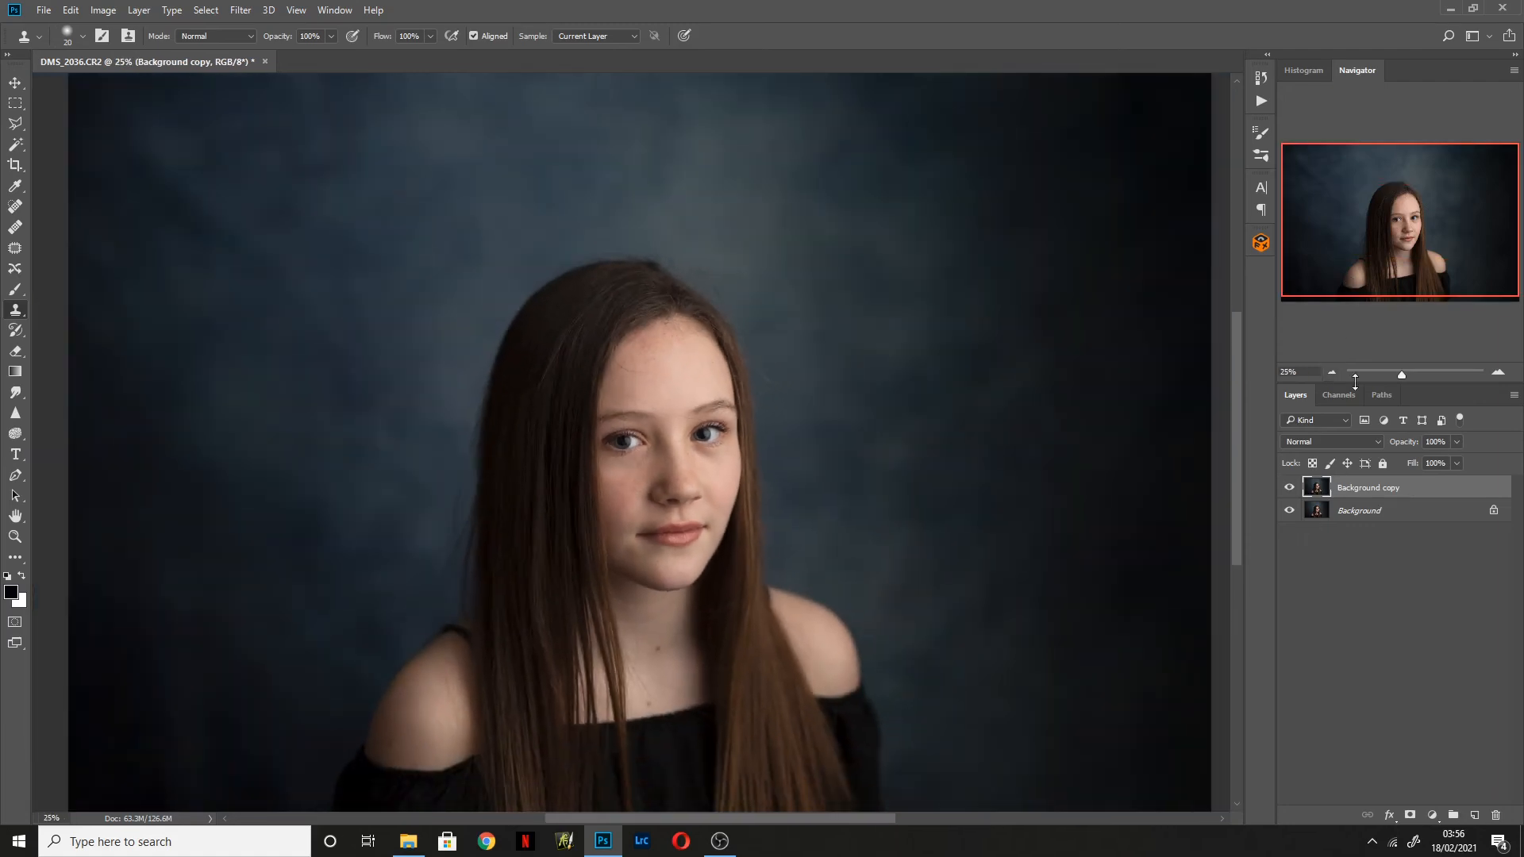
click(1289, 486)
click(1499, 372)
click(1289, 488)
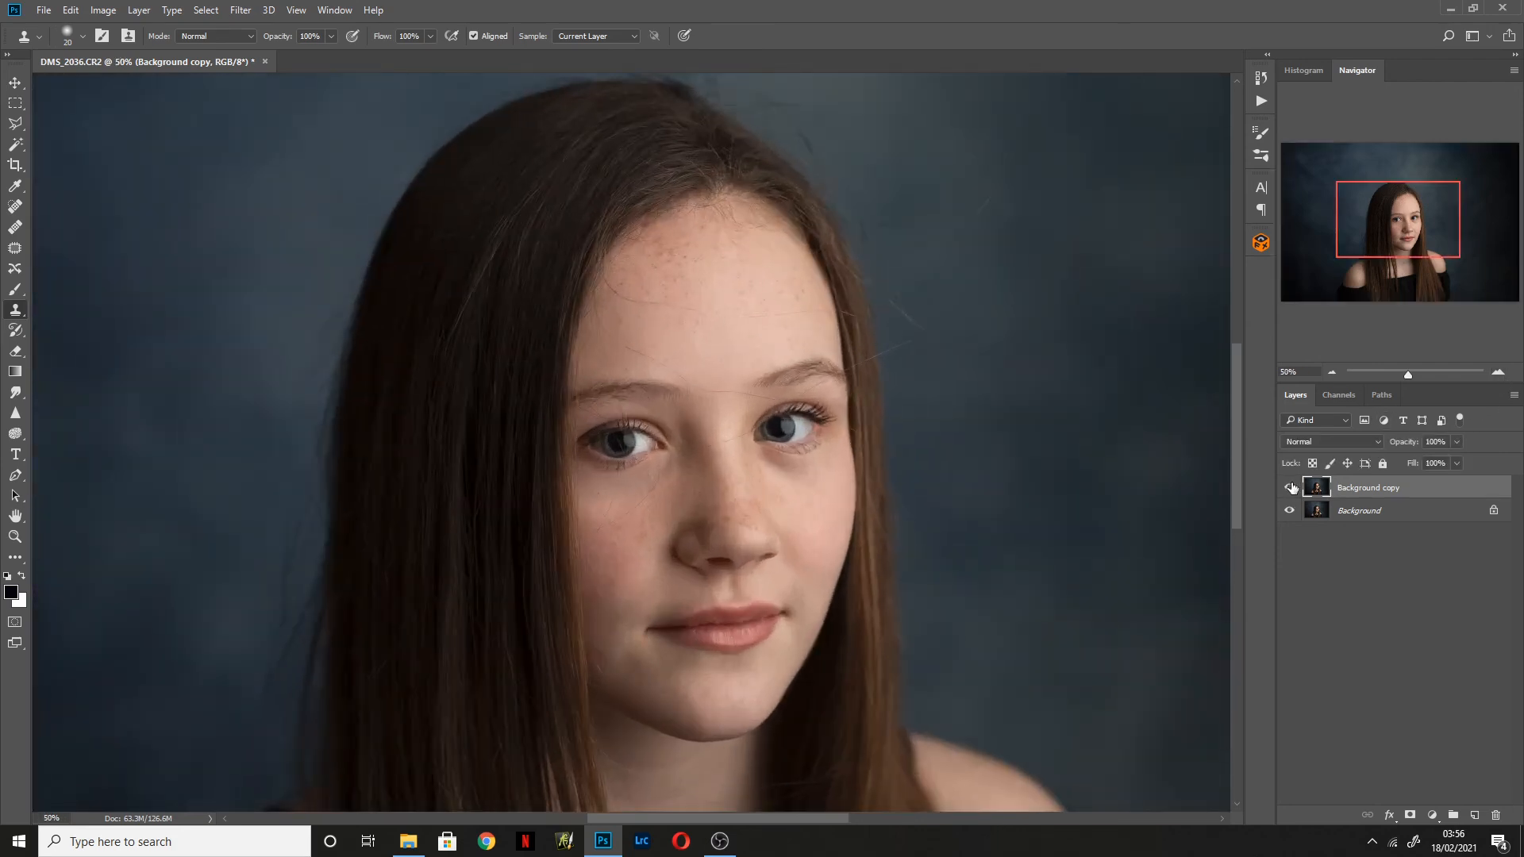
click(1292, 488)
click(1332, 372)
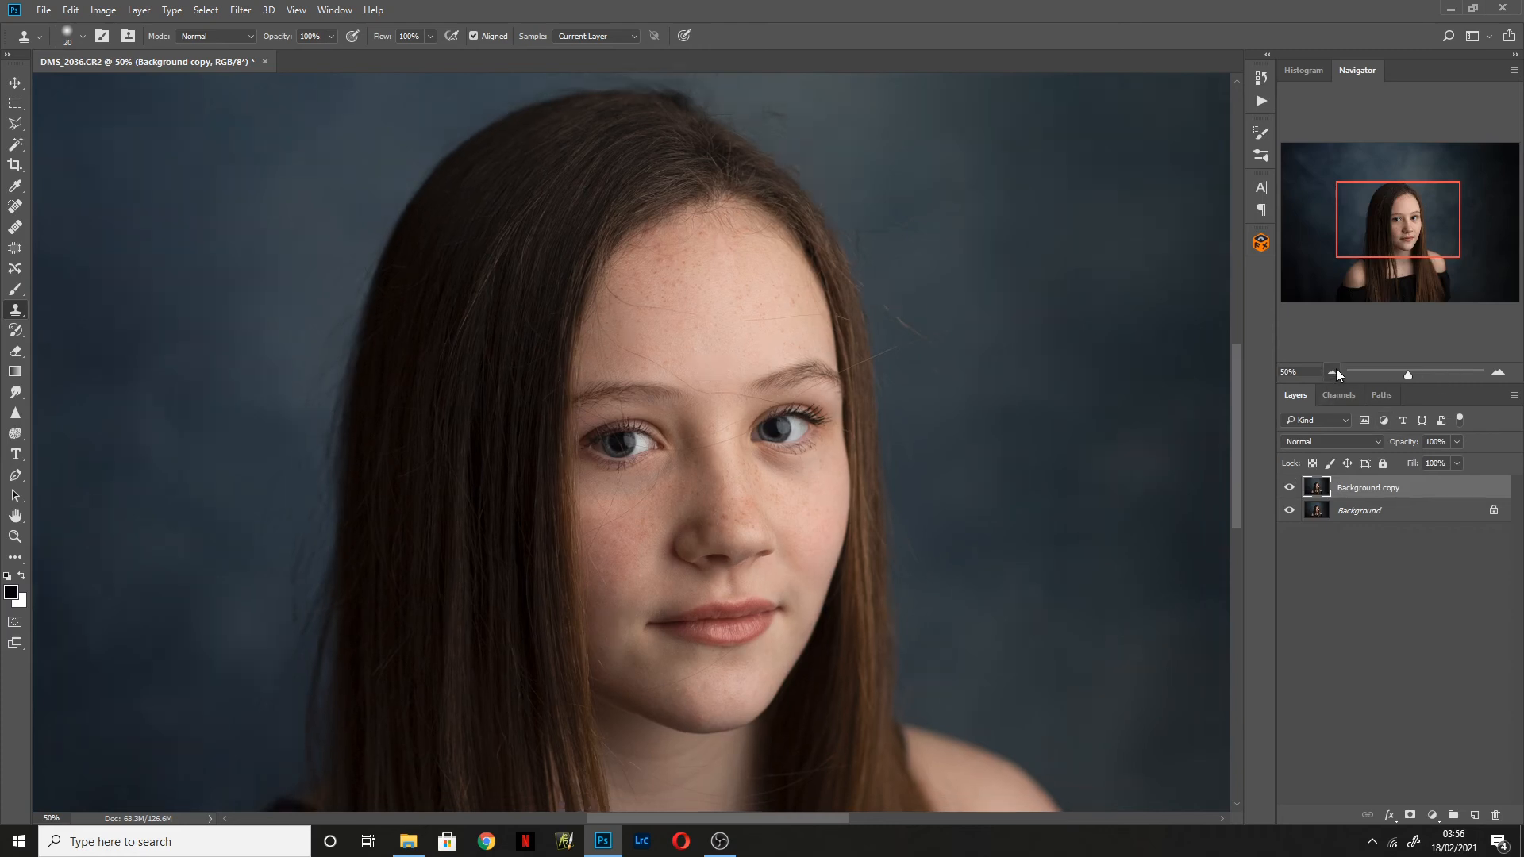
click(1331, 372)
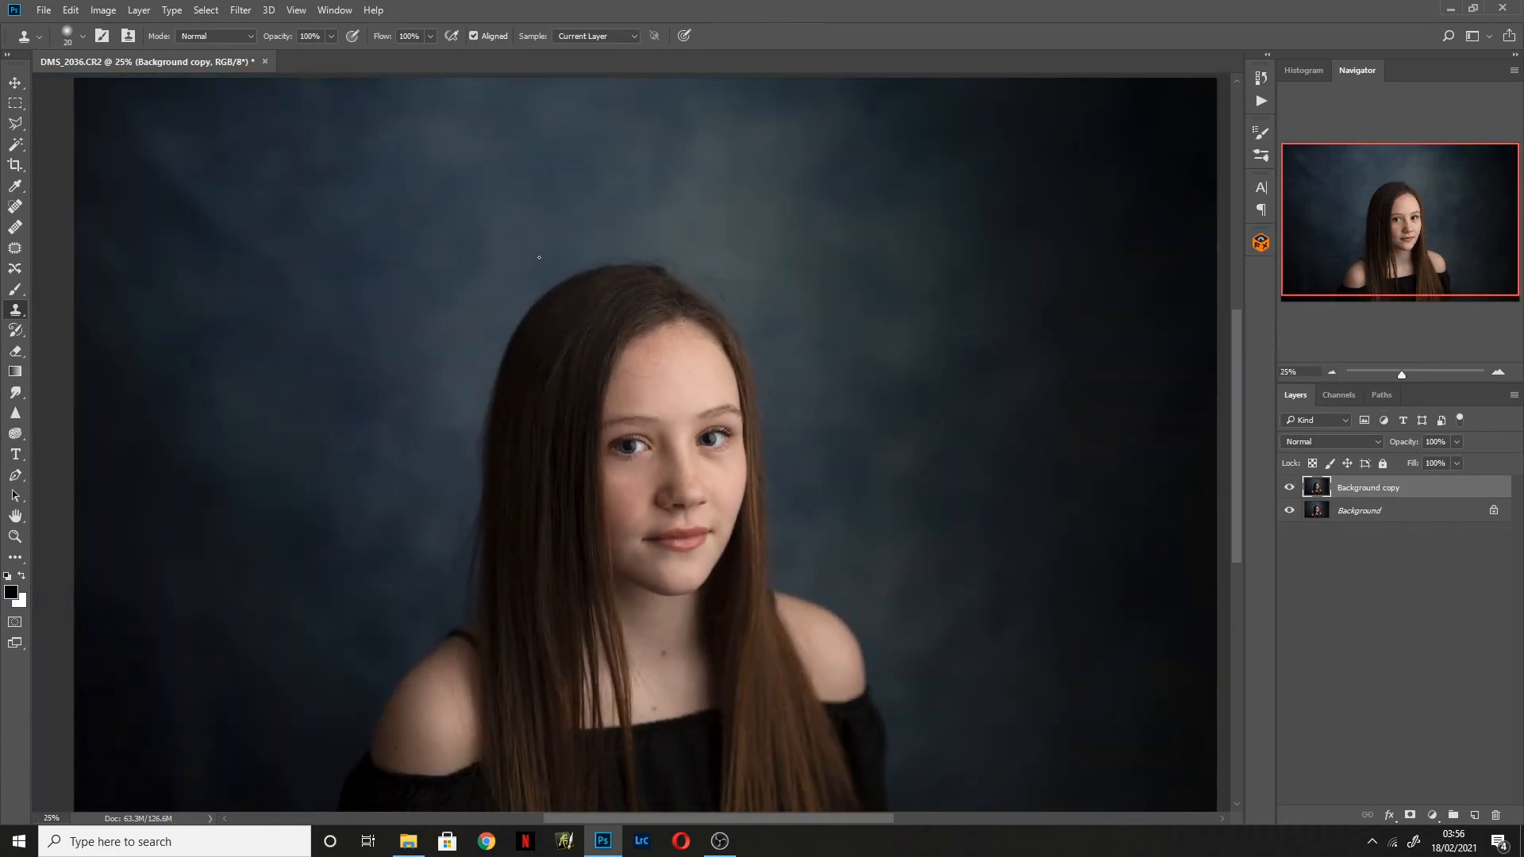
click(1333, 373)
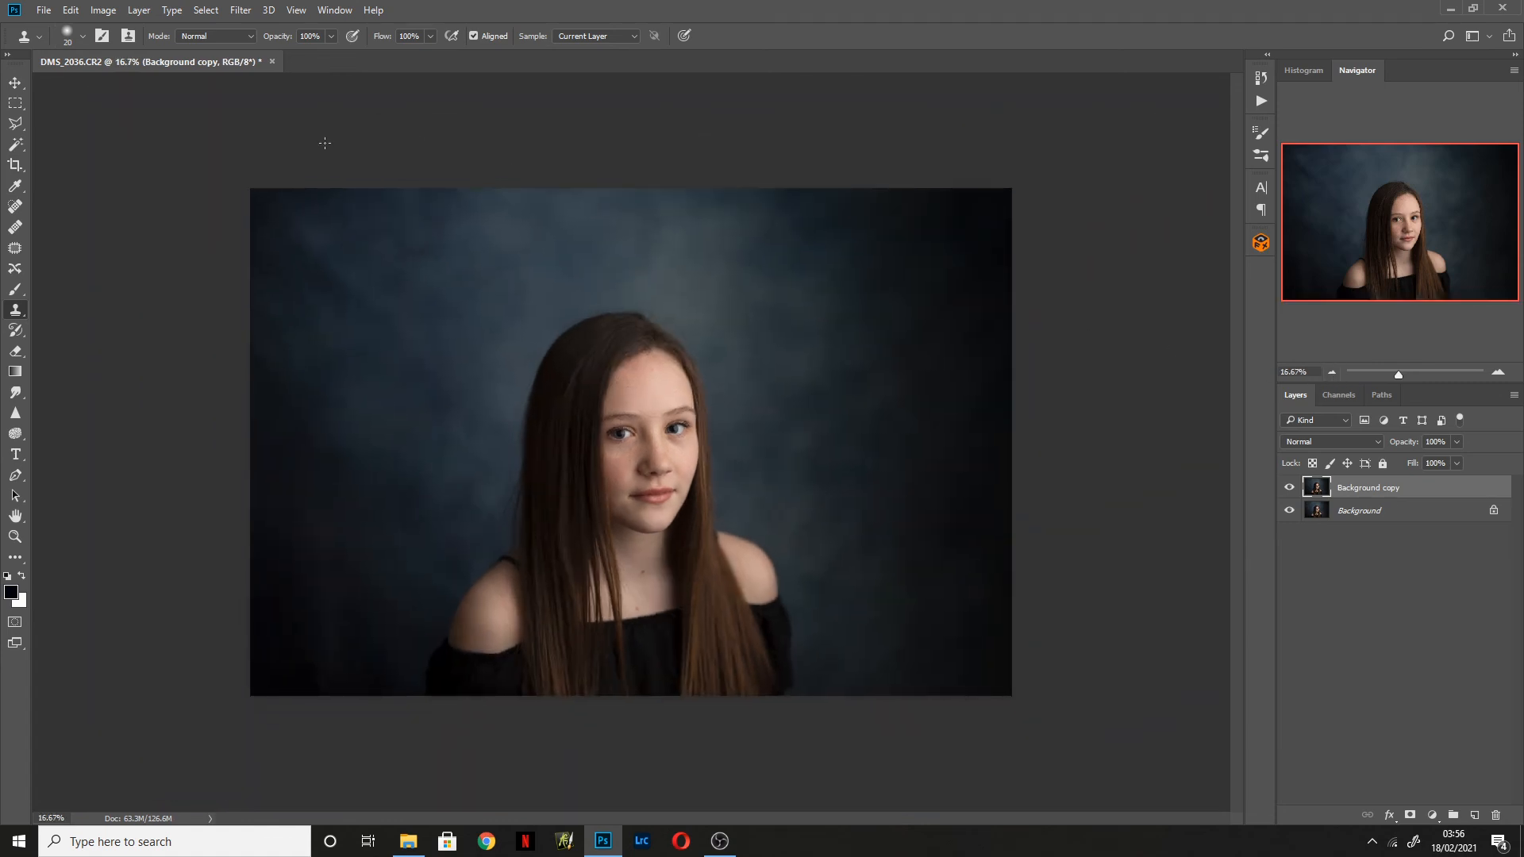
- Open the Image Size settings and try a proportional image width of 2048 pixels
click(104, 10)
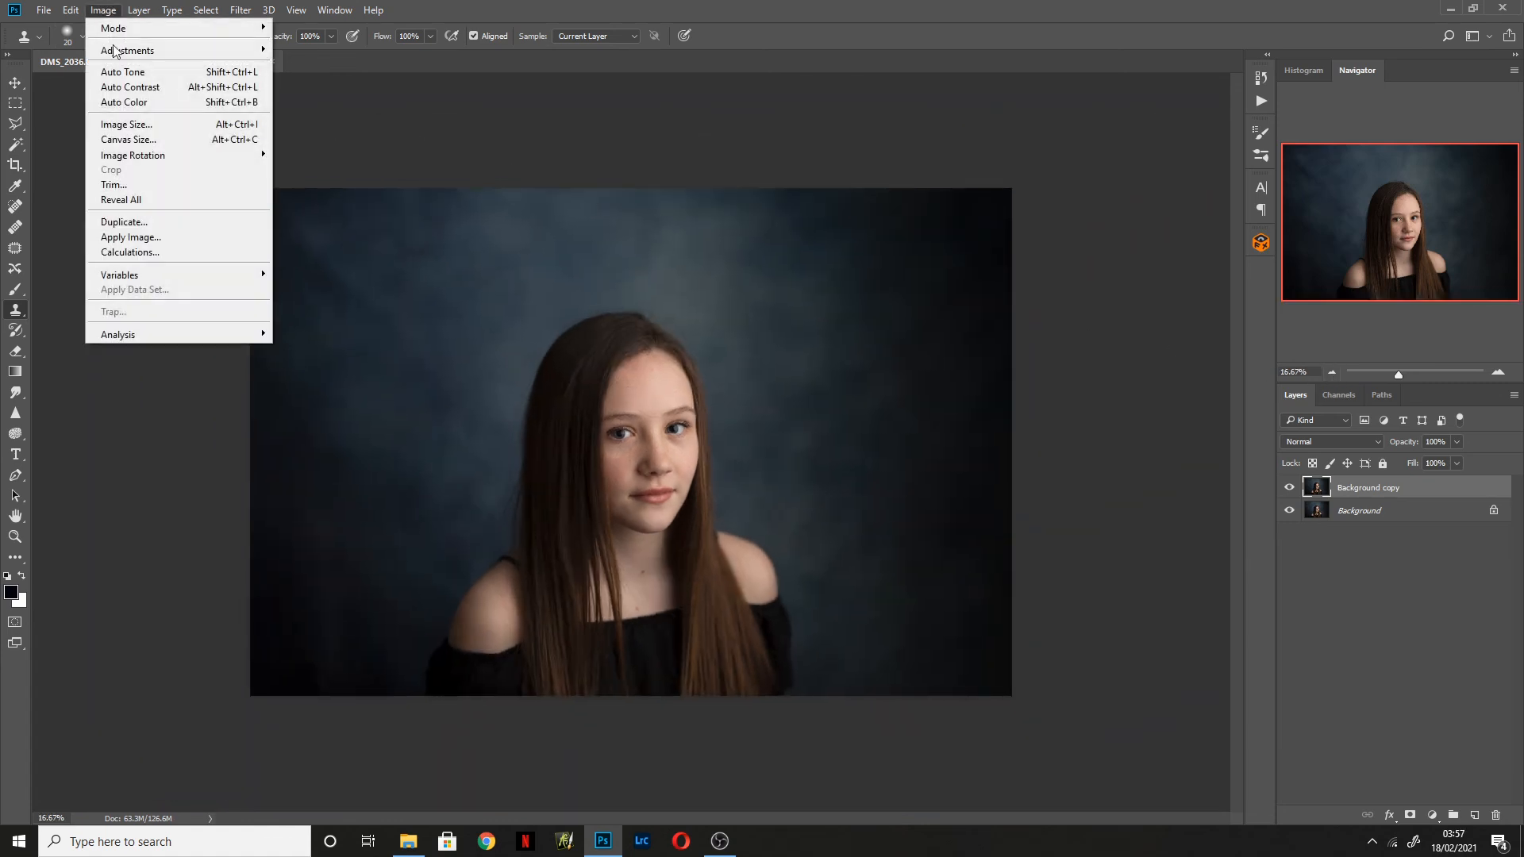
click(165, 131)
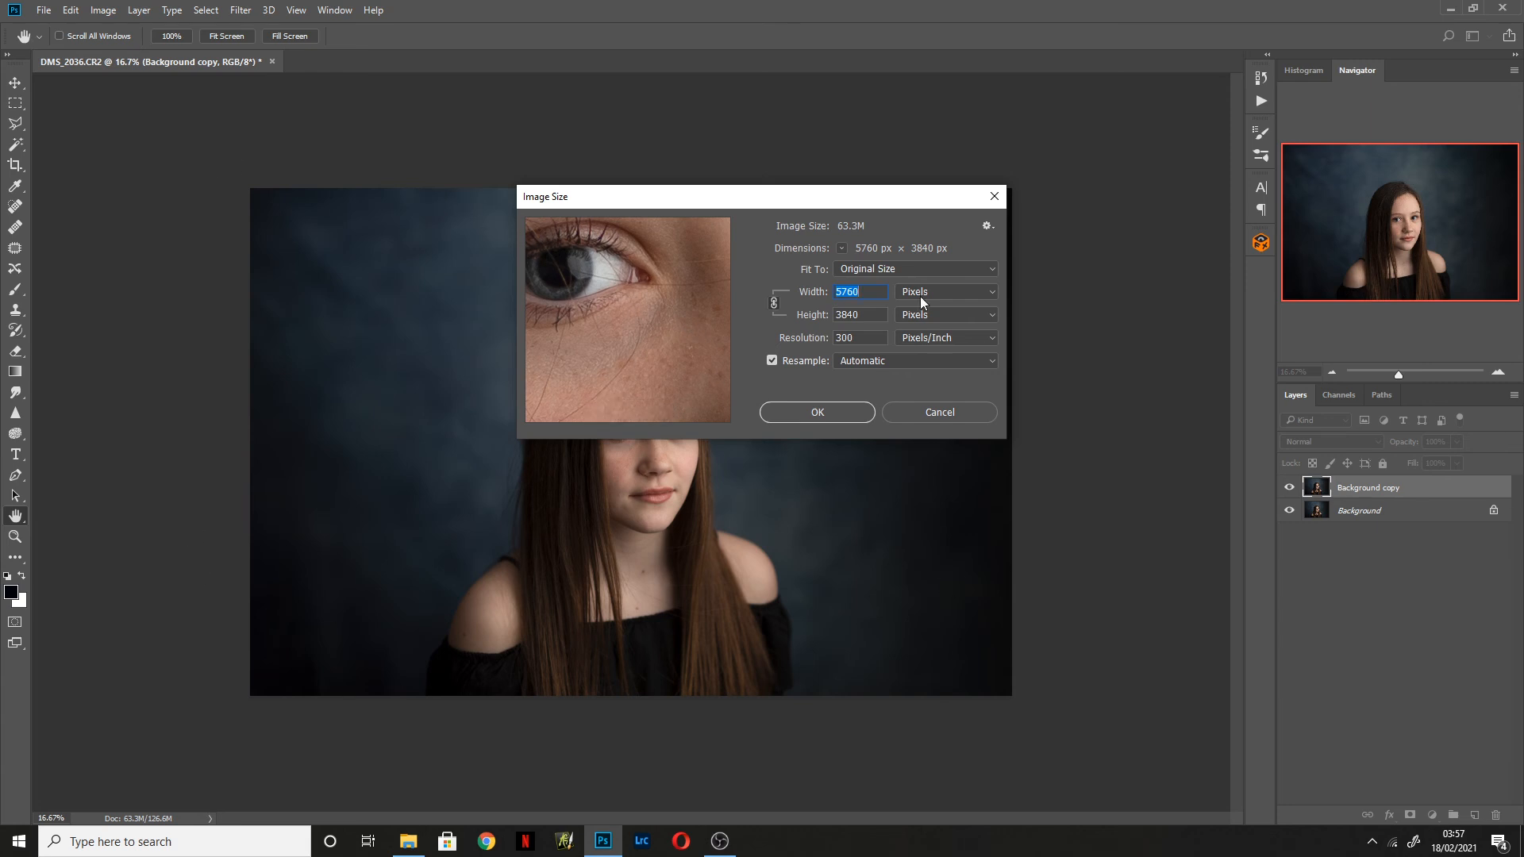
drag(579, 278, 662, 321)
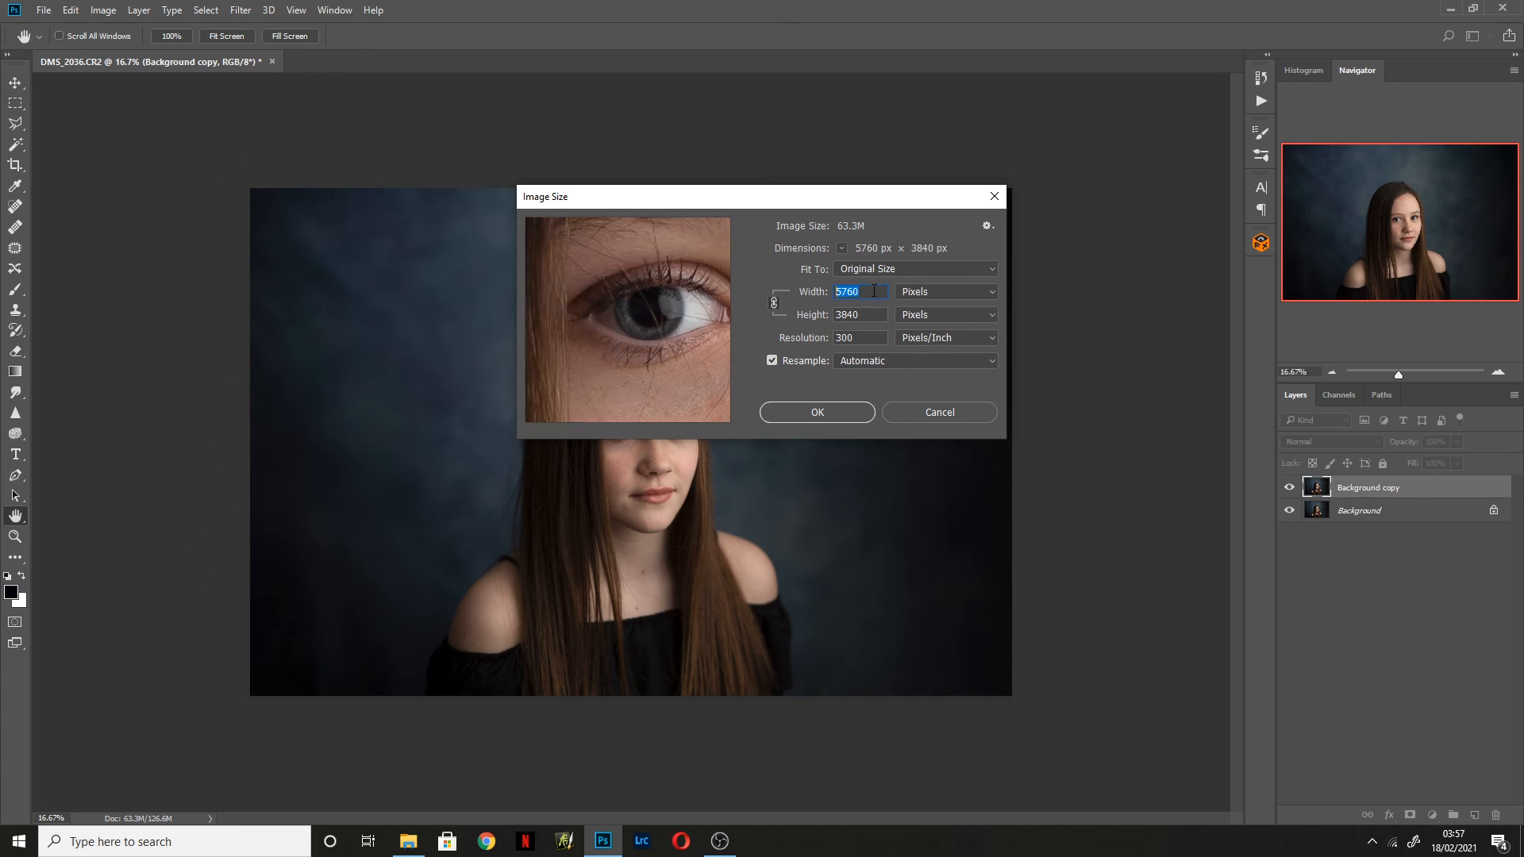
mouse_move(821, 290)
mouse_down()
mouse_move(842, 293)
mouse_move(808, 295)
mouse_up()
click(934, 296)
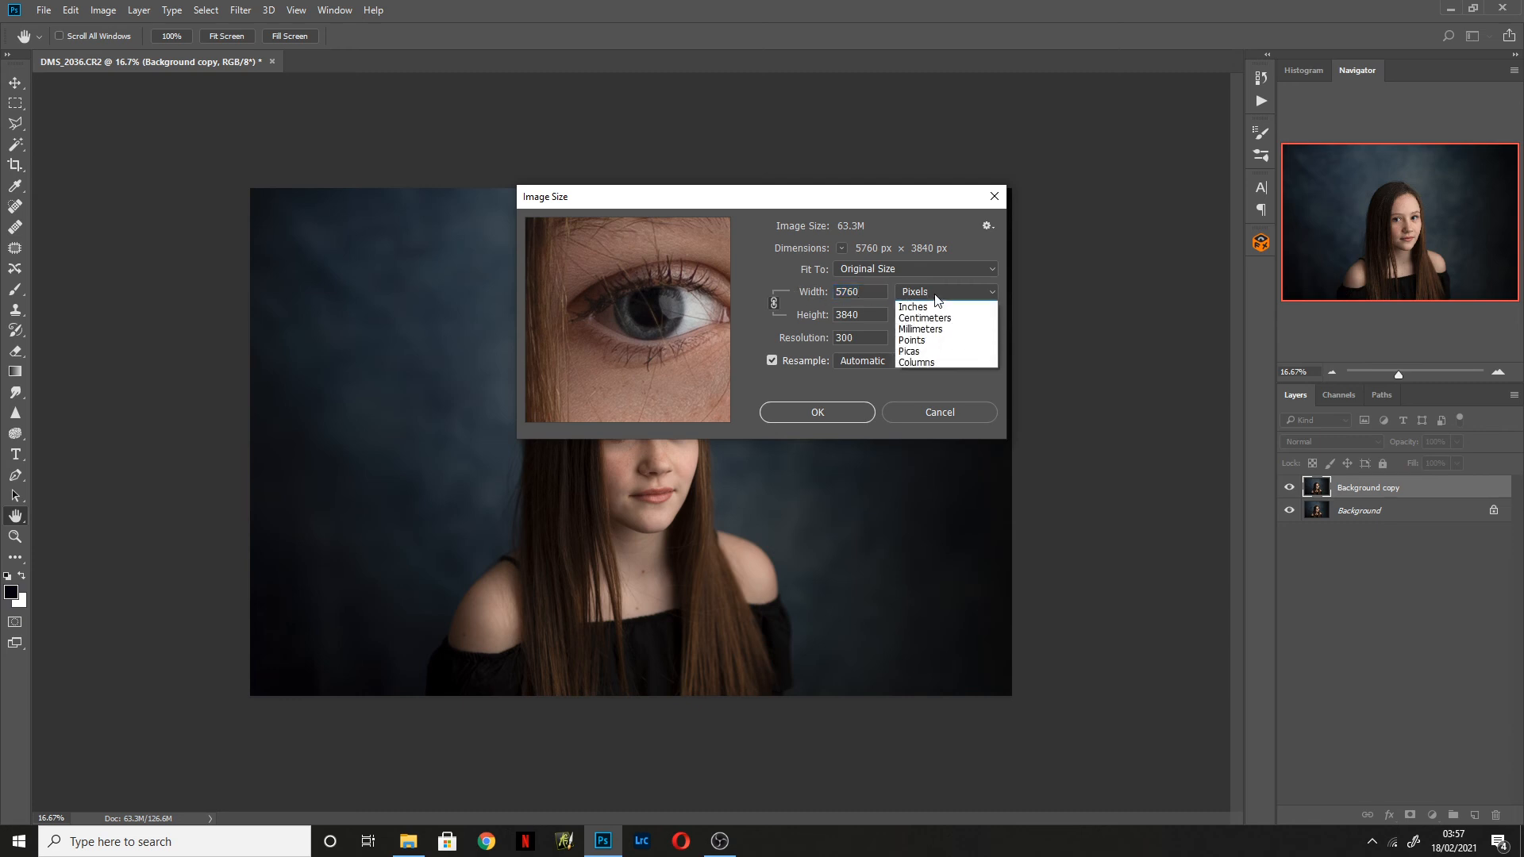
click(915, 317)
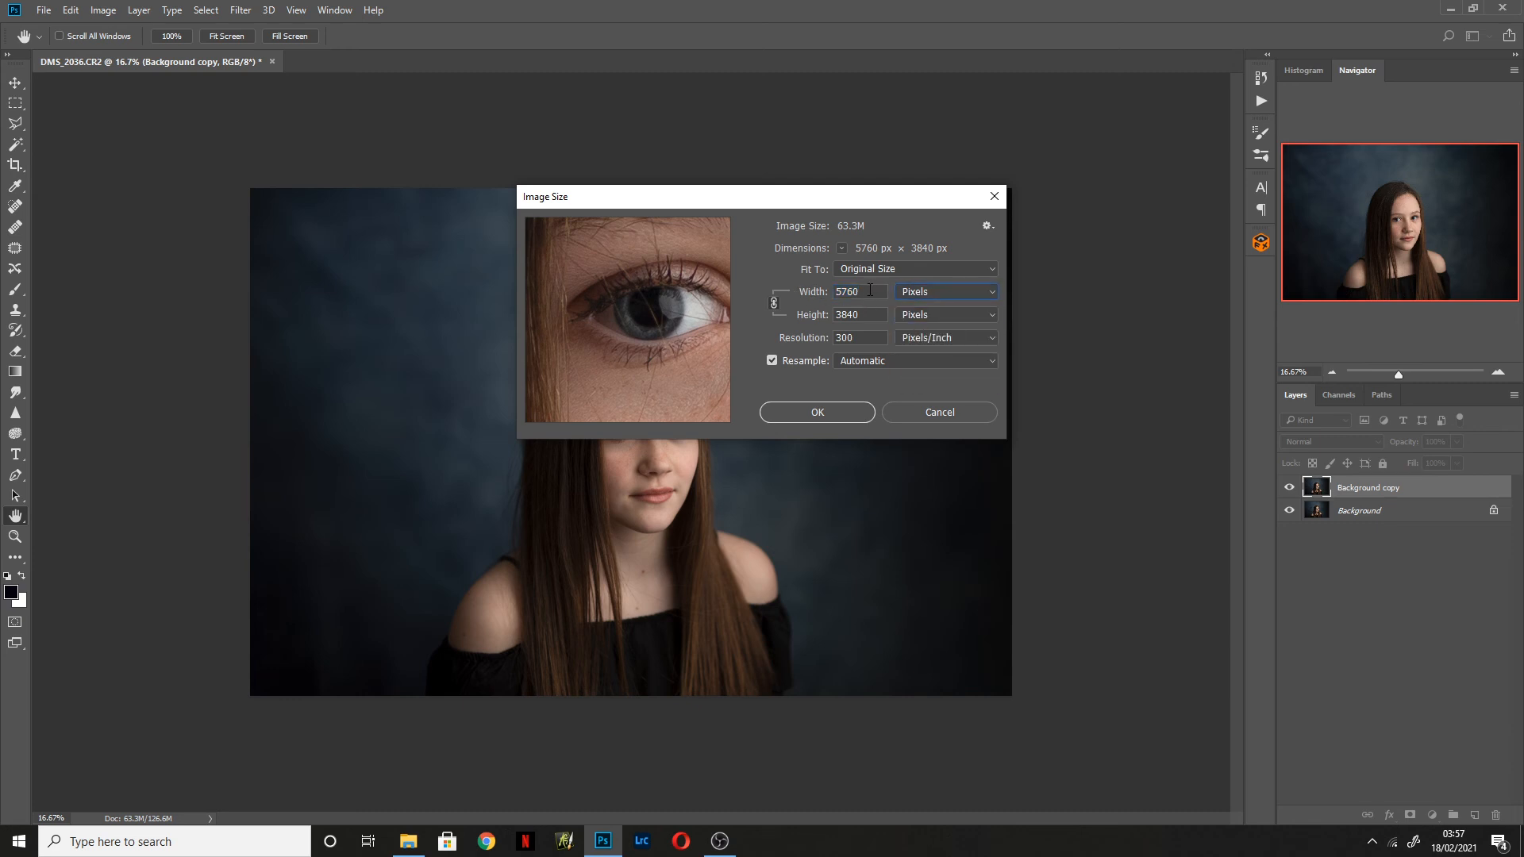
drag(864, 291, 832, 290)
text(2048)
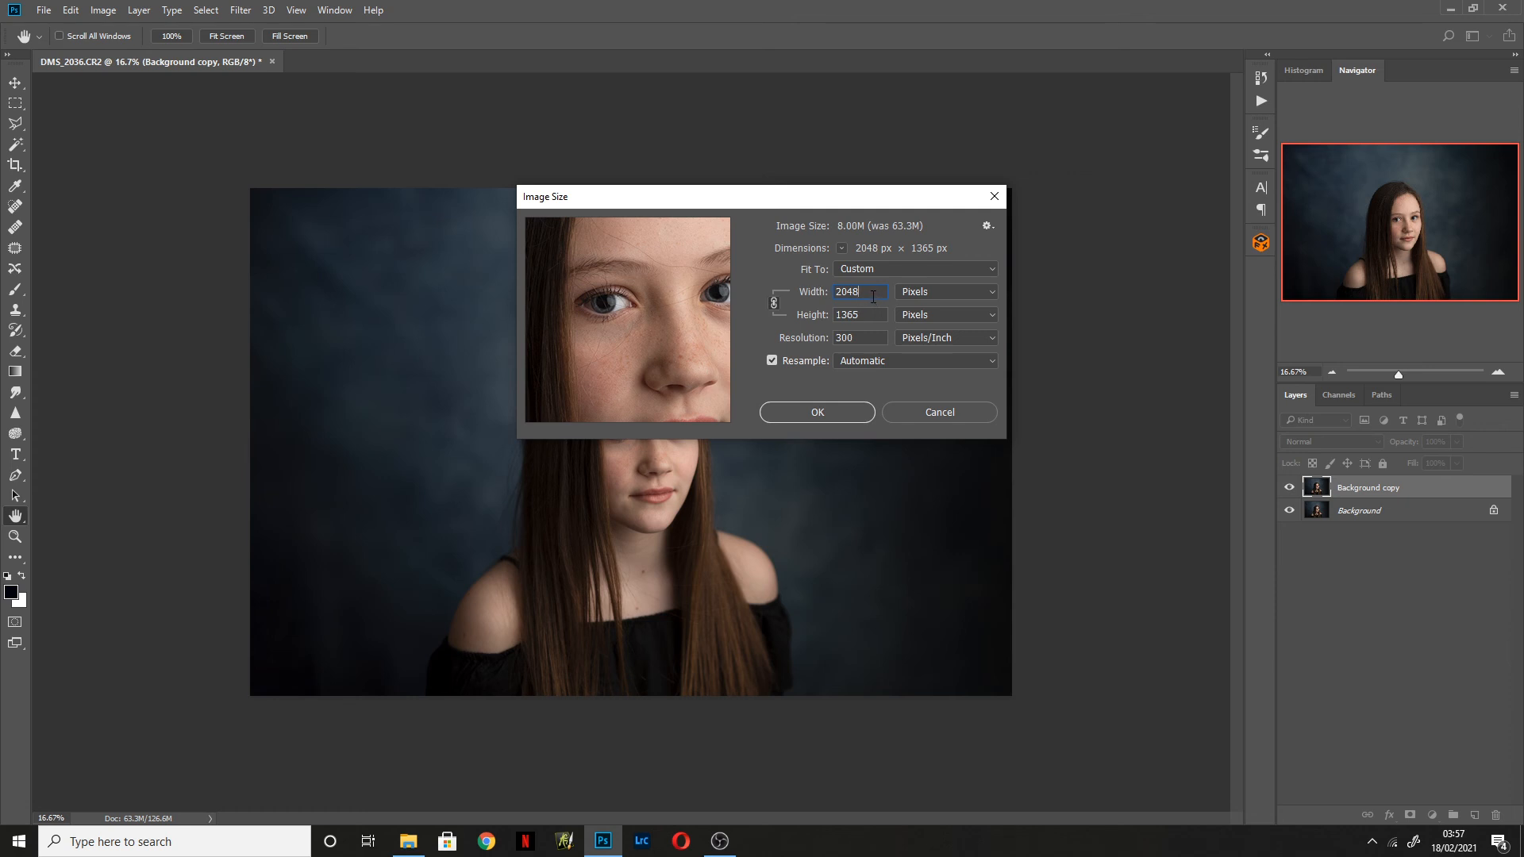
- Switch the image size units to inches and try a width of 6 inches
click(809, 297)
click(937, 293)
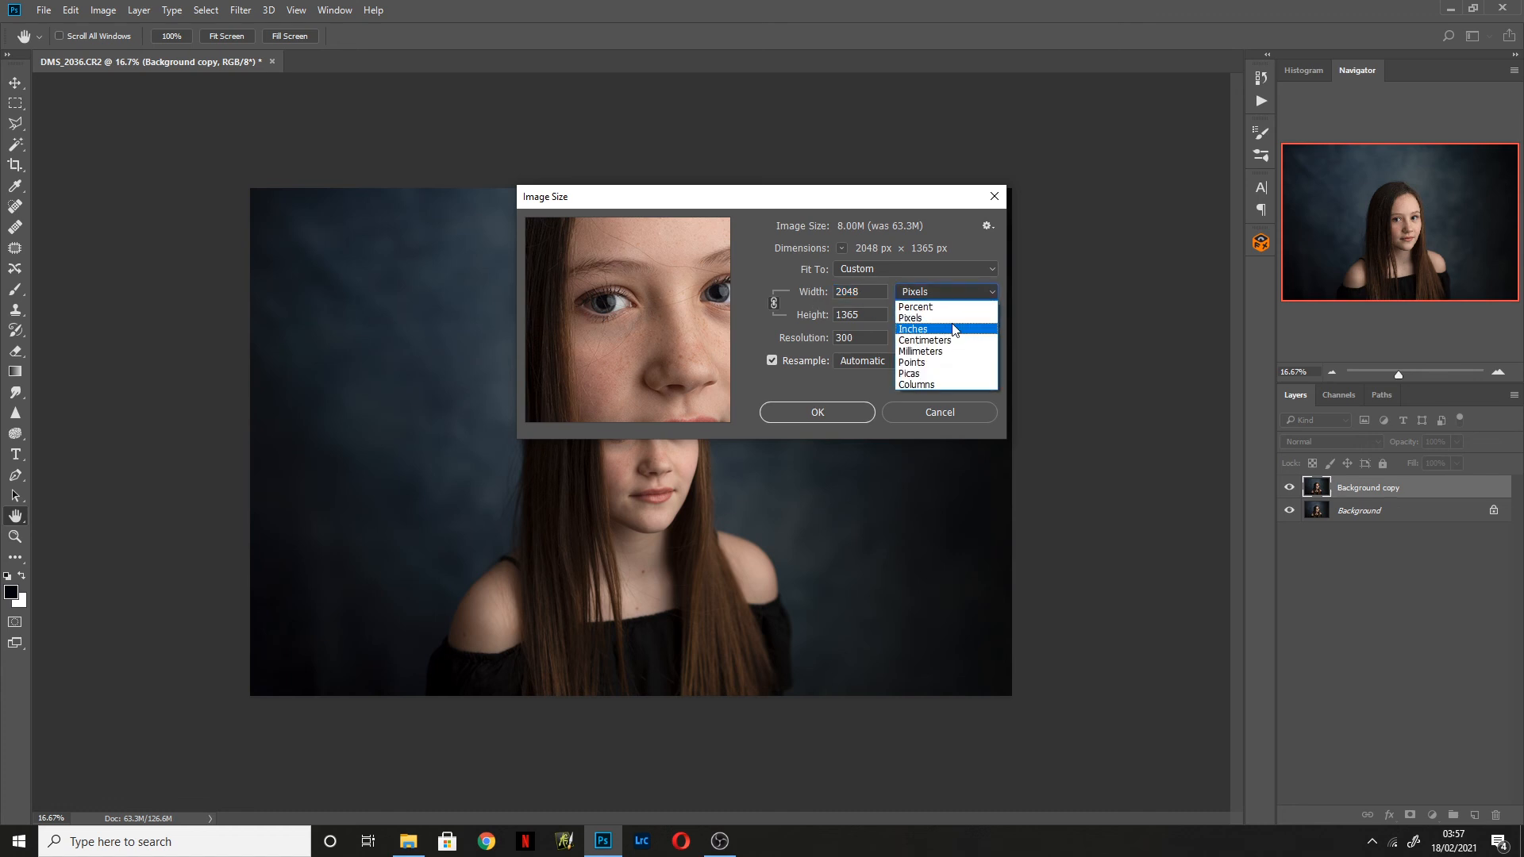
click(953, 332)
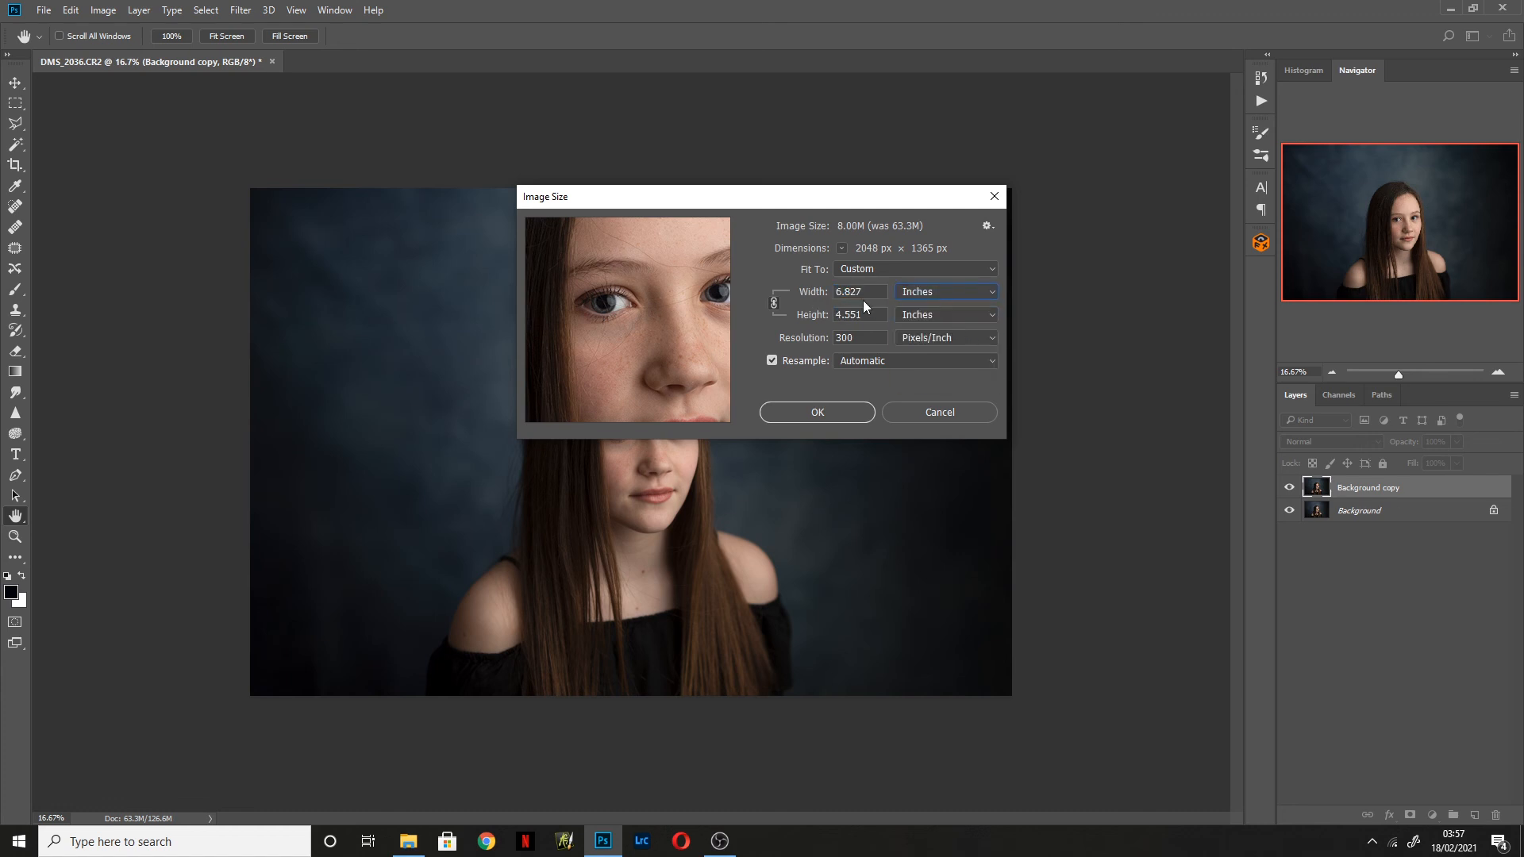
text(6)
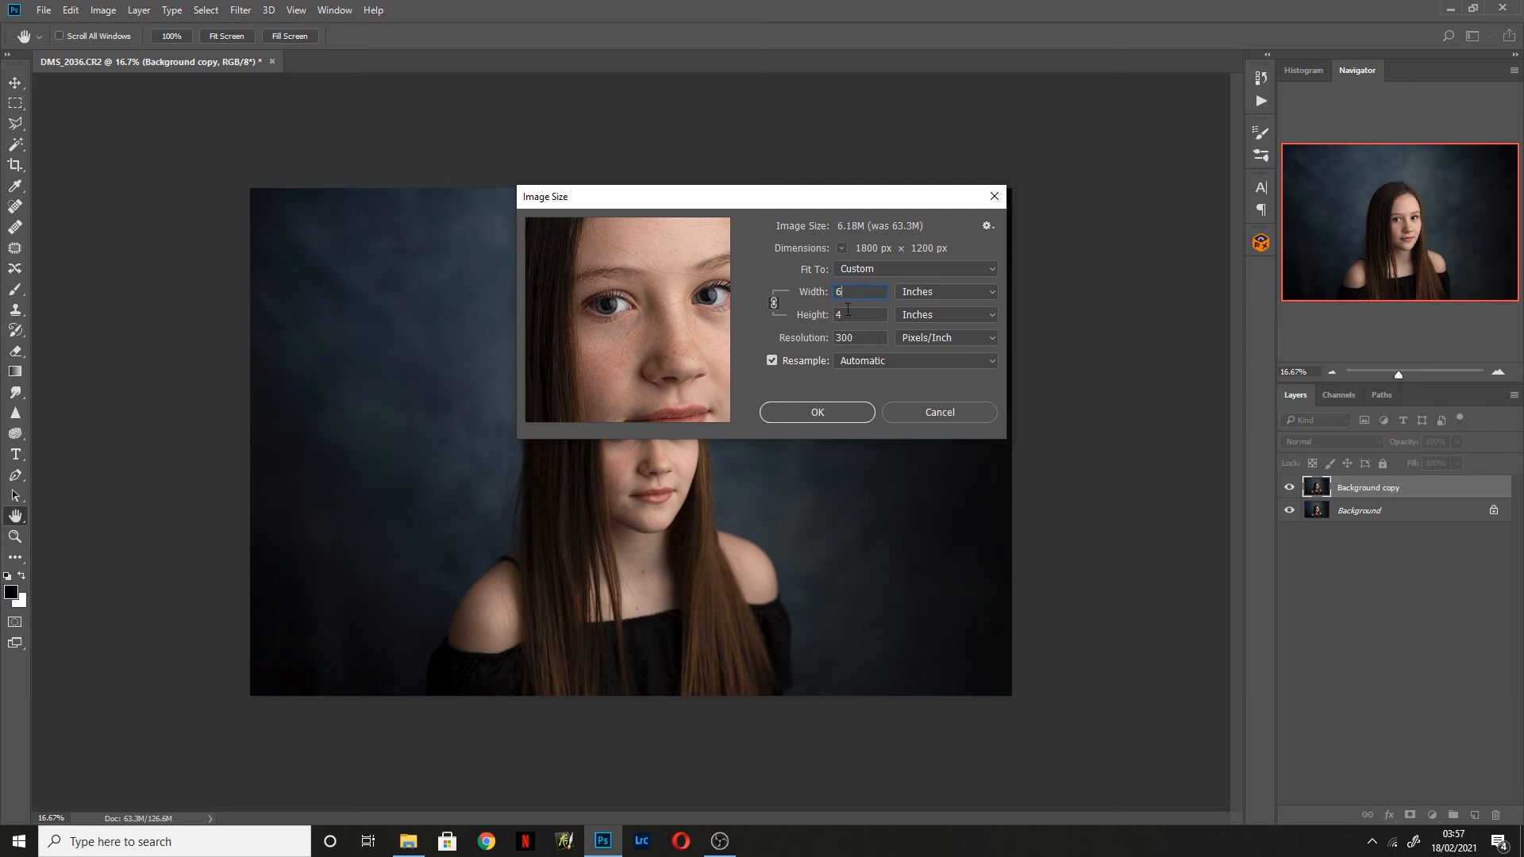
click(950, 295)
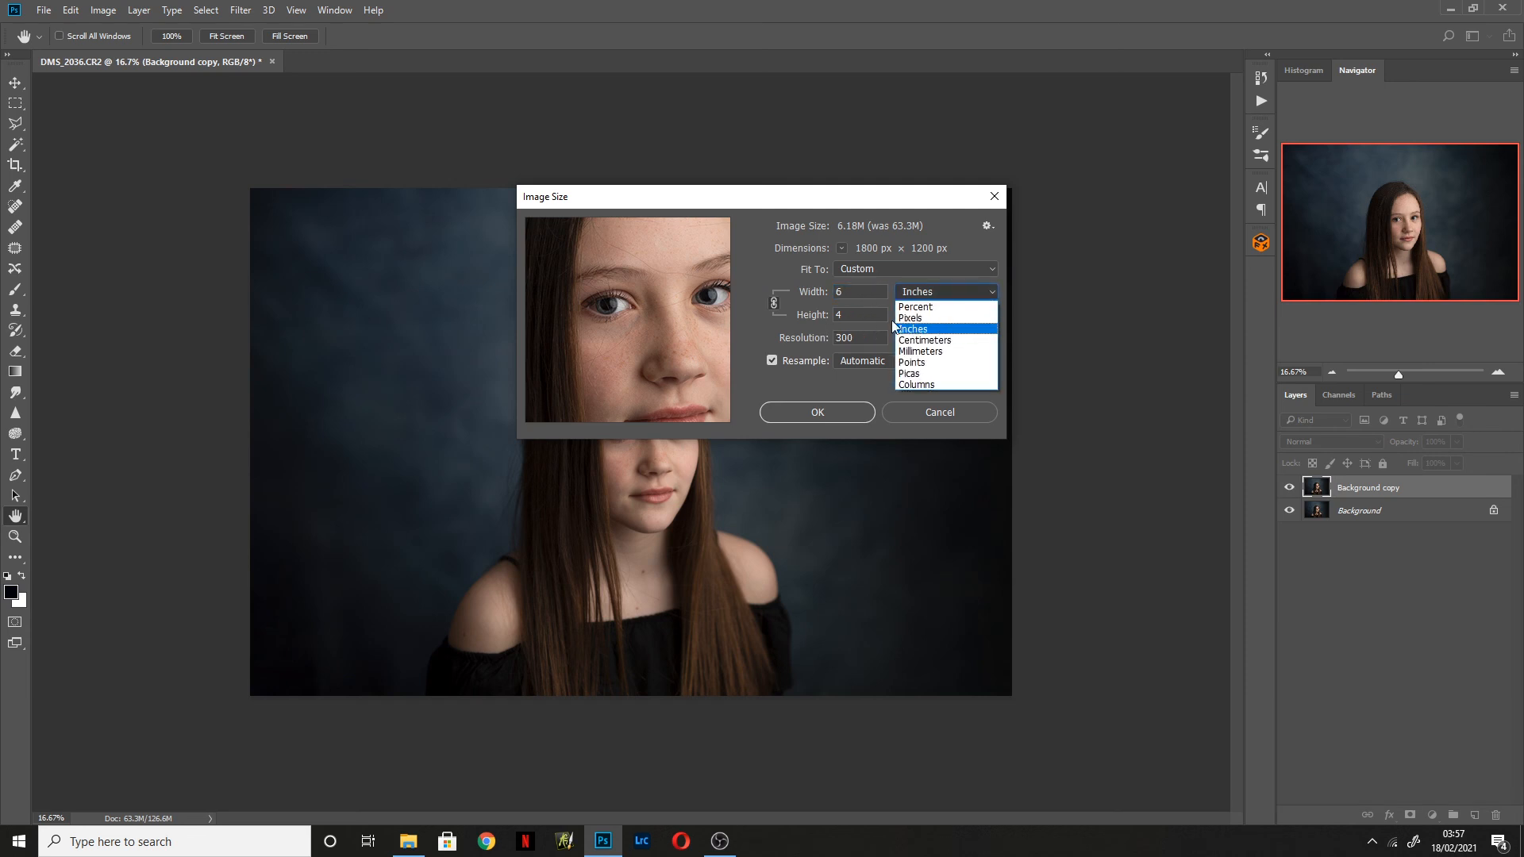
click(950, 330)
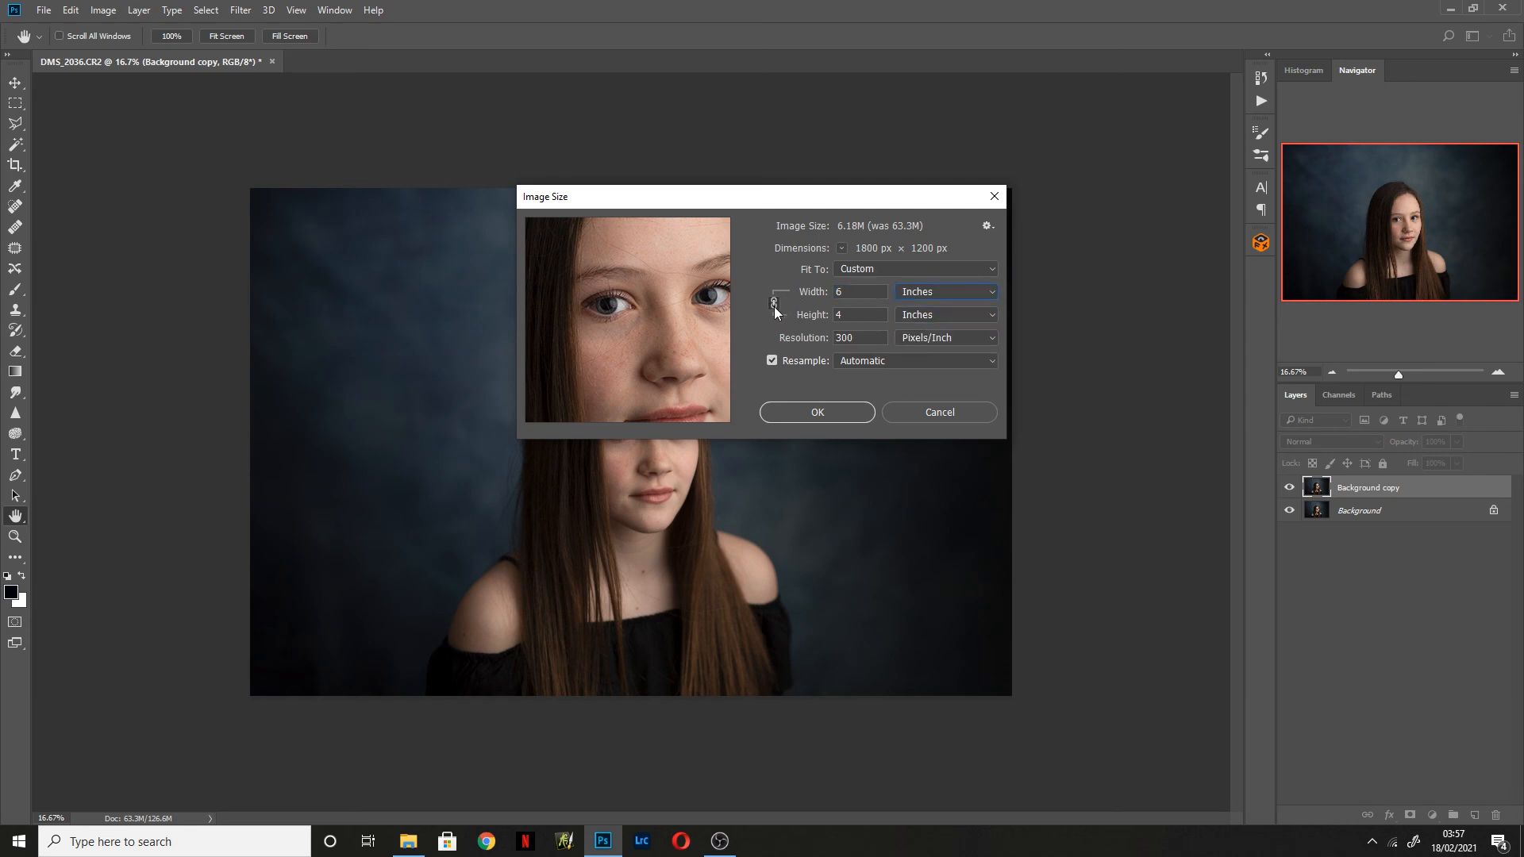
- Try a height of 4 inches with width and height unlinked, then relink them and cancel the resize
click(848, 291)
click(774, 305)
key(Tab)
text(6)
mouse_move(634, 316)
mouse_down()
mouse_move(667, 357)
mouse_move(766, 378)
mouse_move(678, 313)
mouse_move(602, 287)
mouse_move(640, 341)
mouse_up()
key(BackSpace)
text(4)
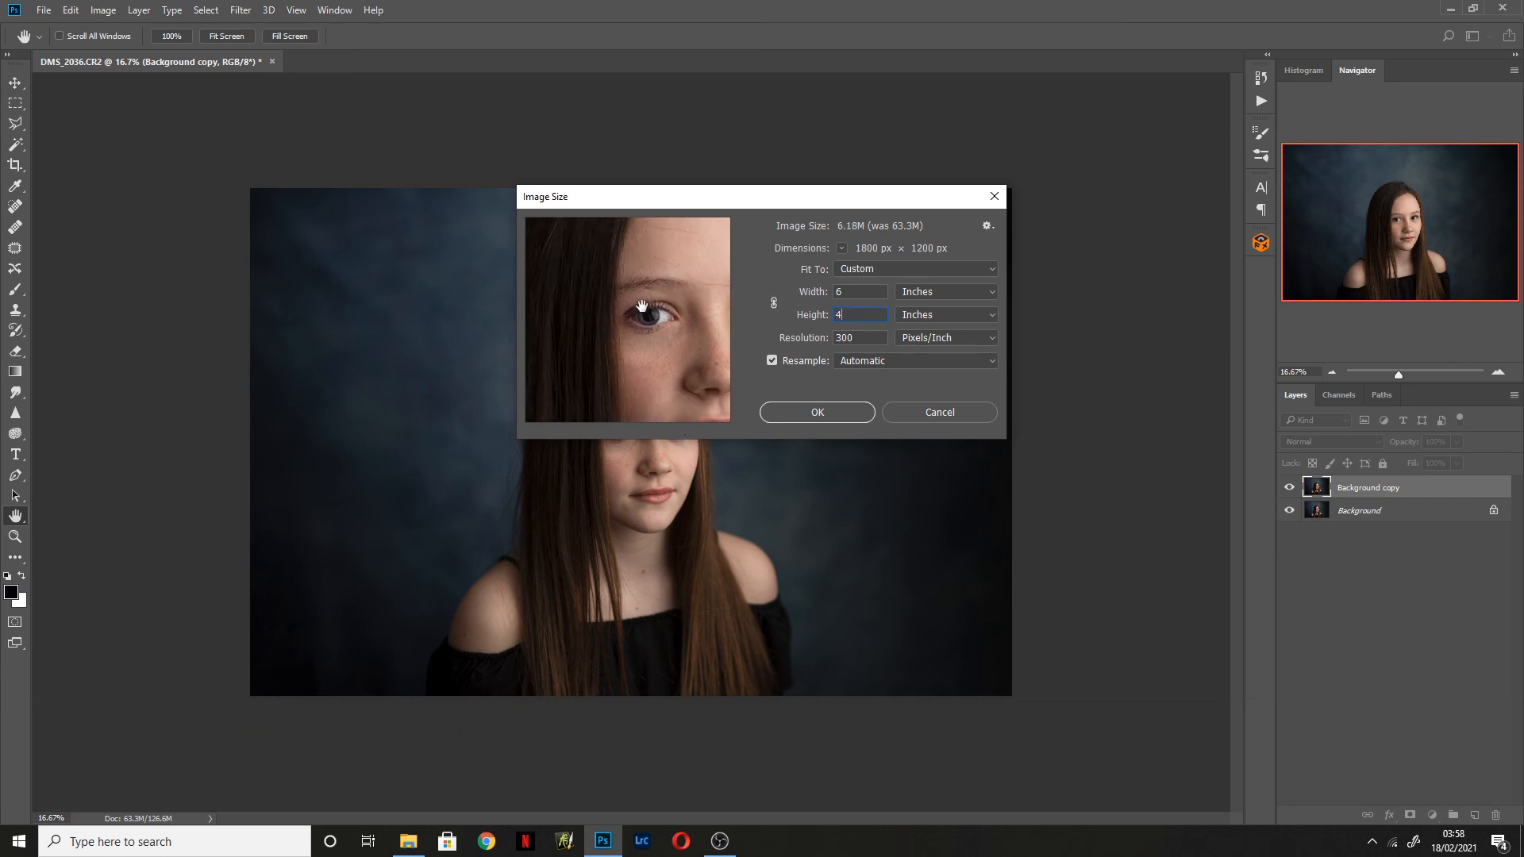
click(775, 303)
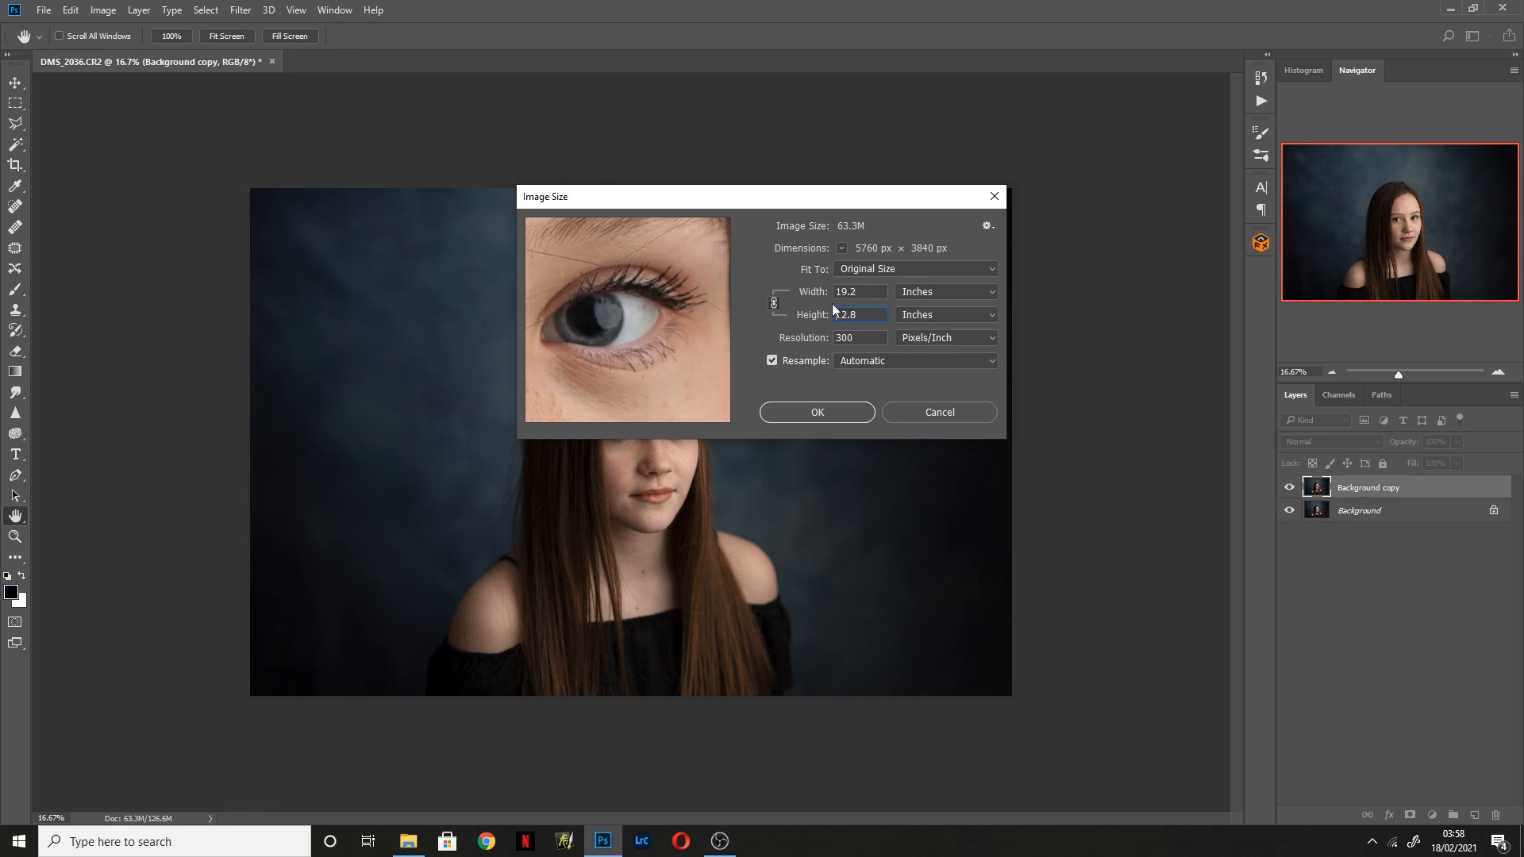
click(928, 412)
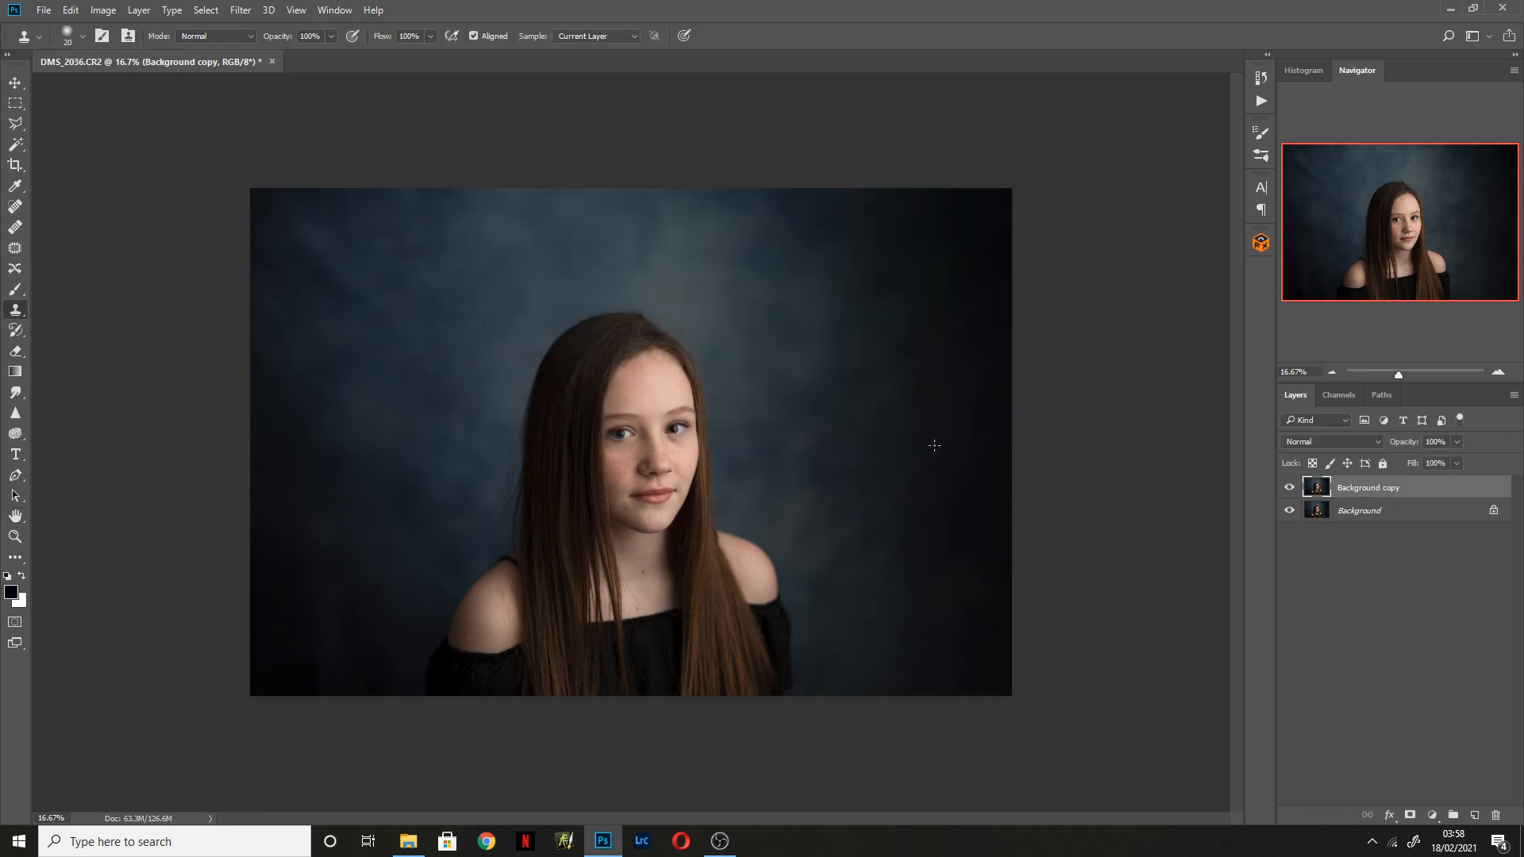
click(104, 10)
click(127, 129)
click(984, 294)
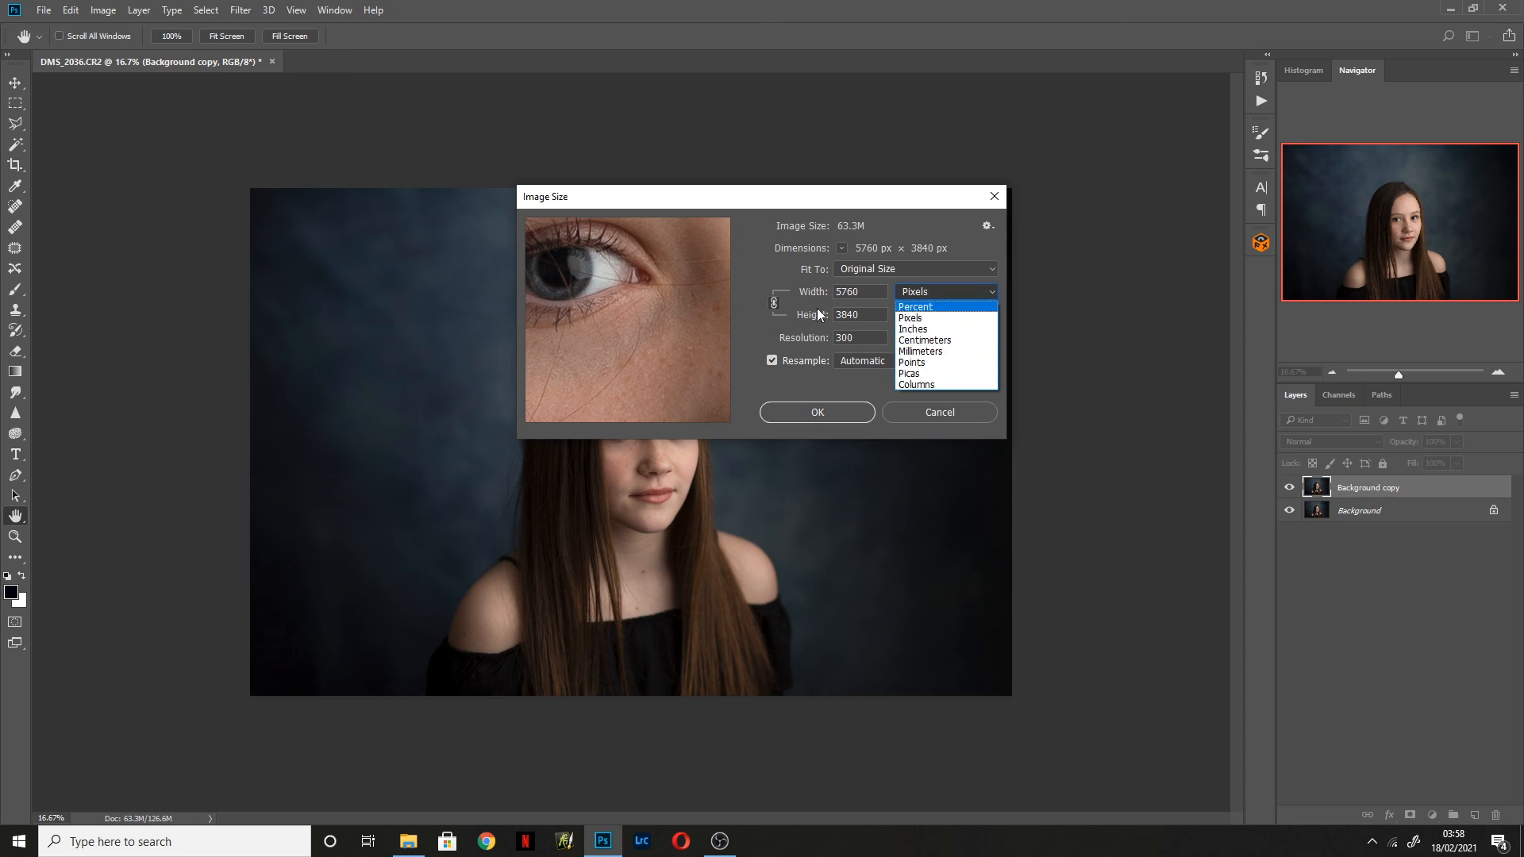
click(745, 317)
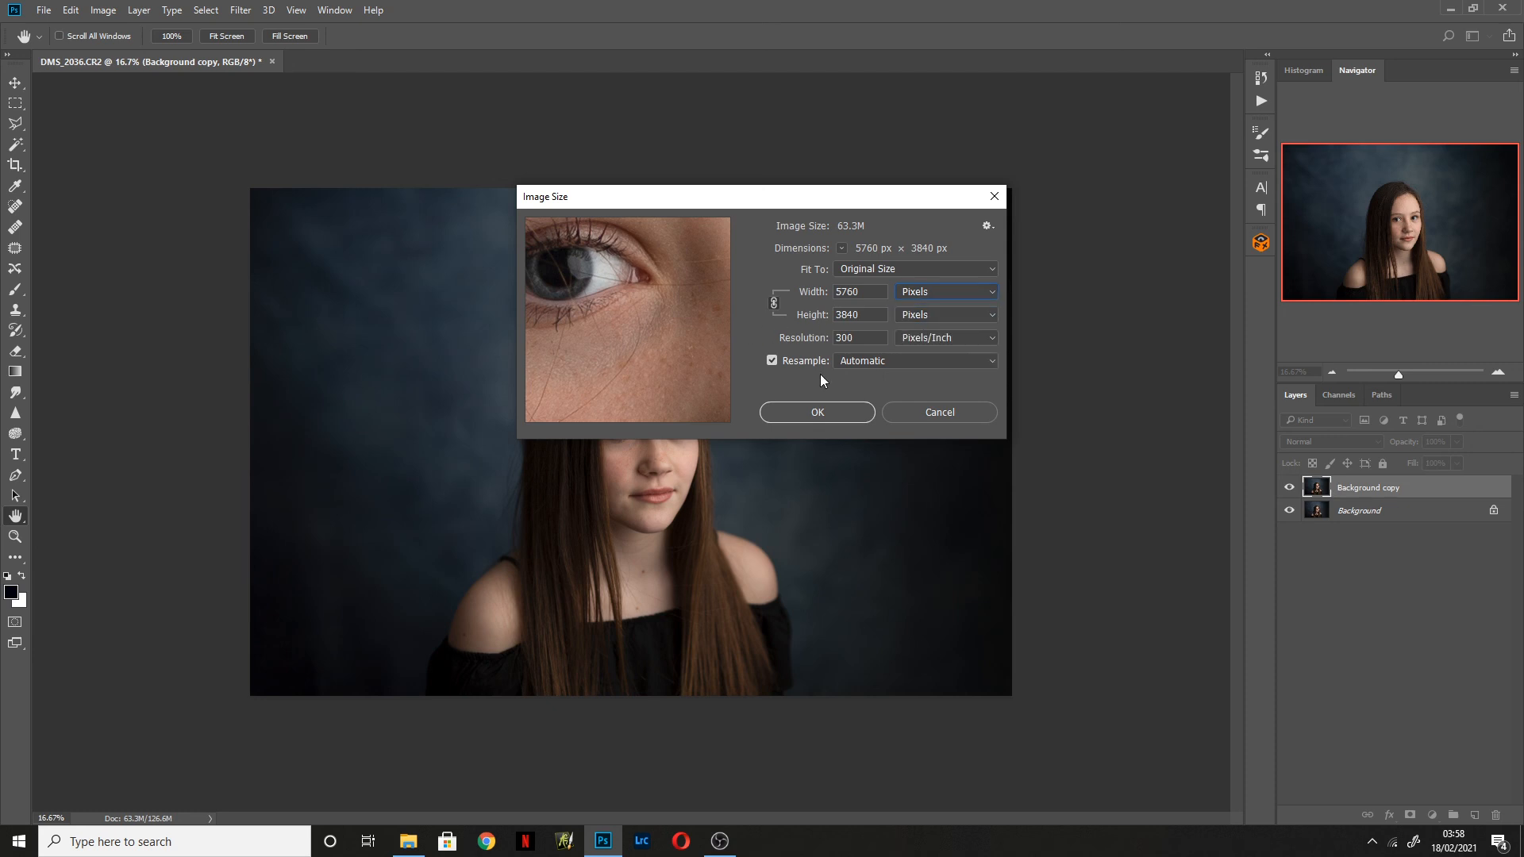
click(930, 411)
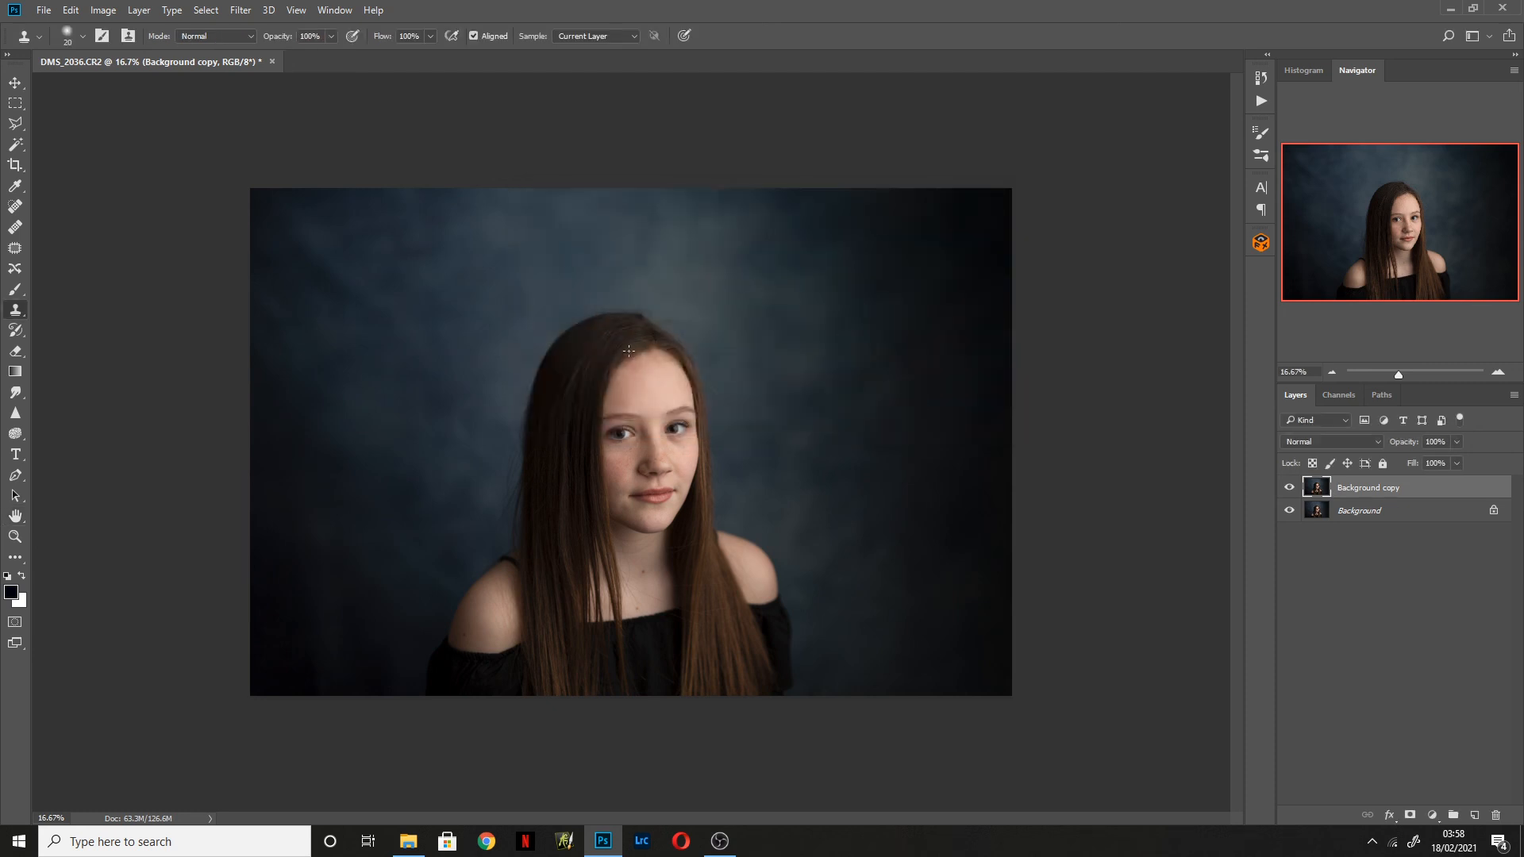
- Try resizing the image proportionally to a width of 2048 pixels, and undo the resize
click(103, 10)
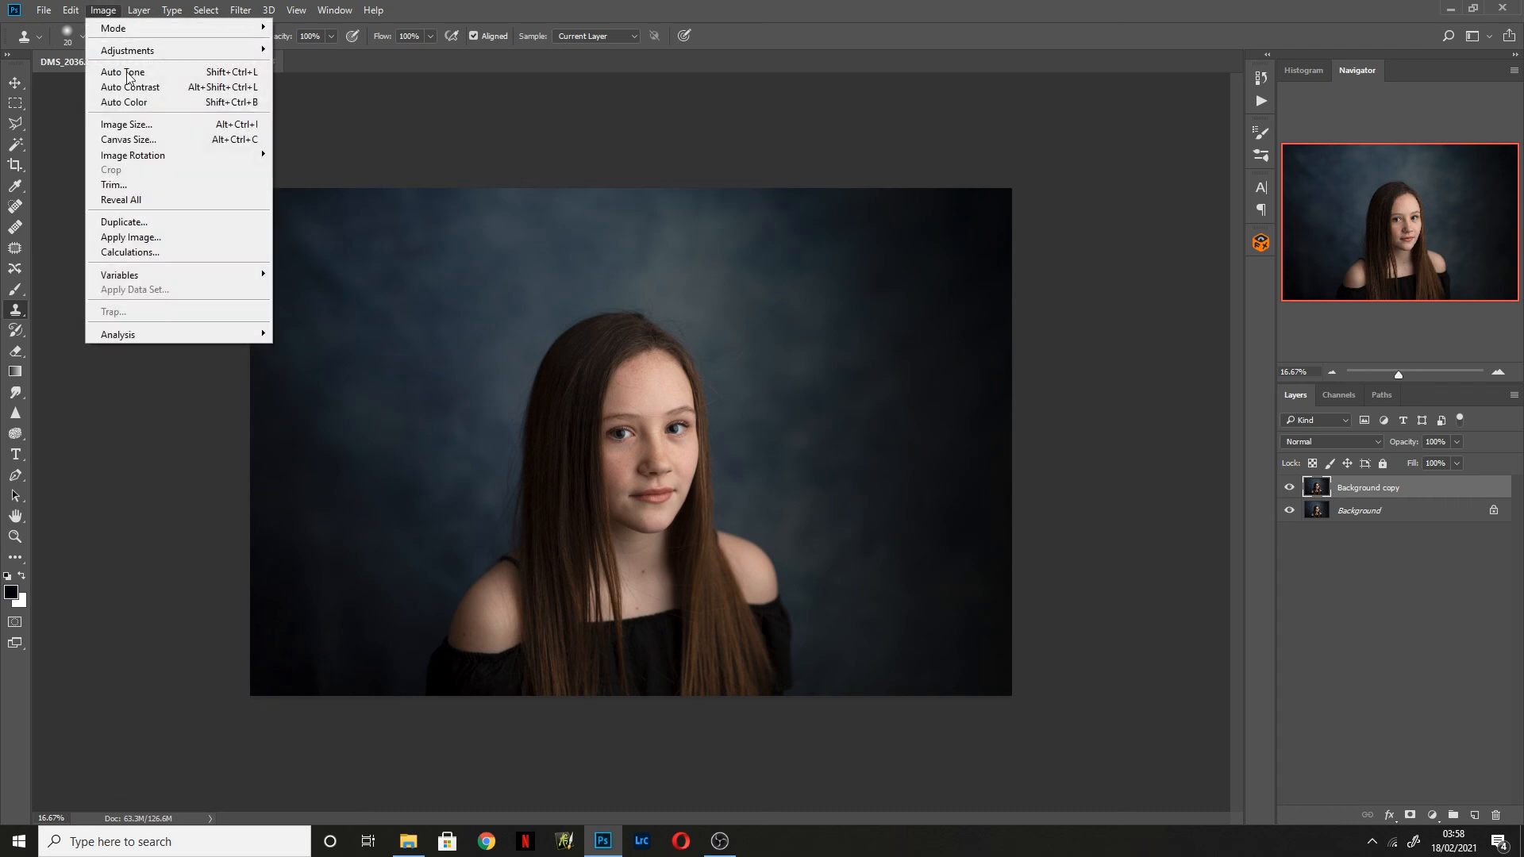
click(127, 123)
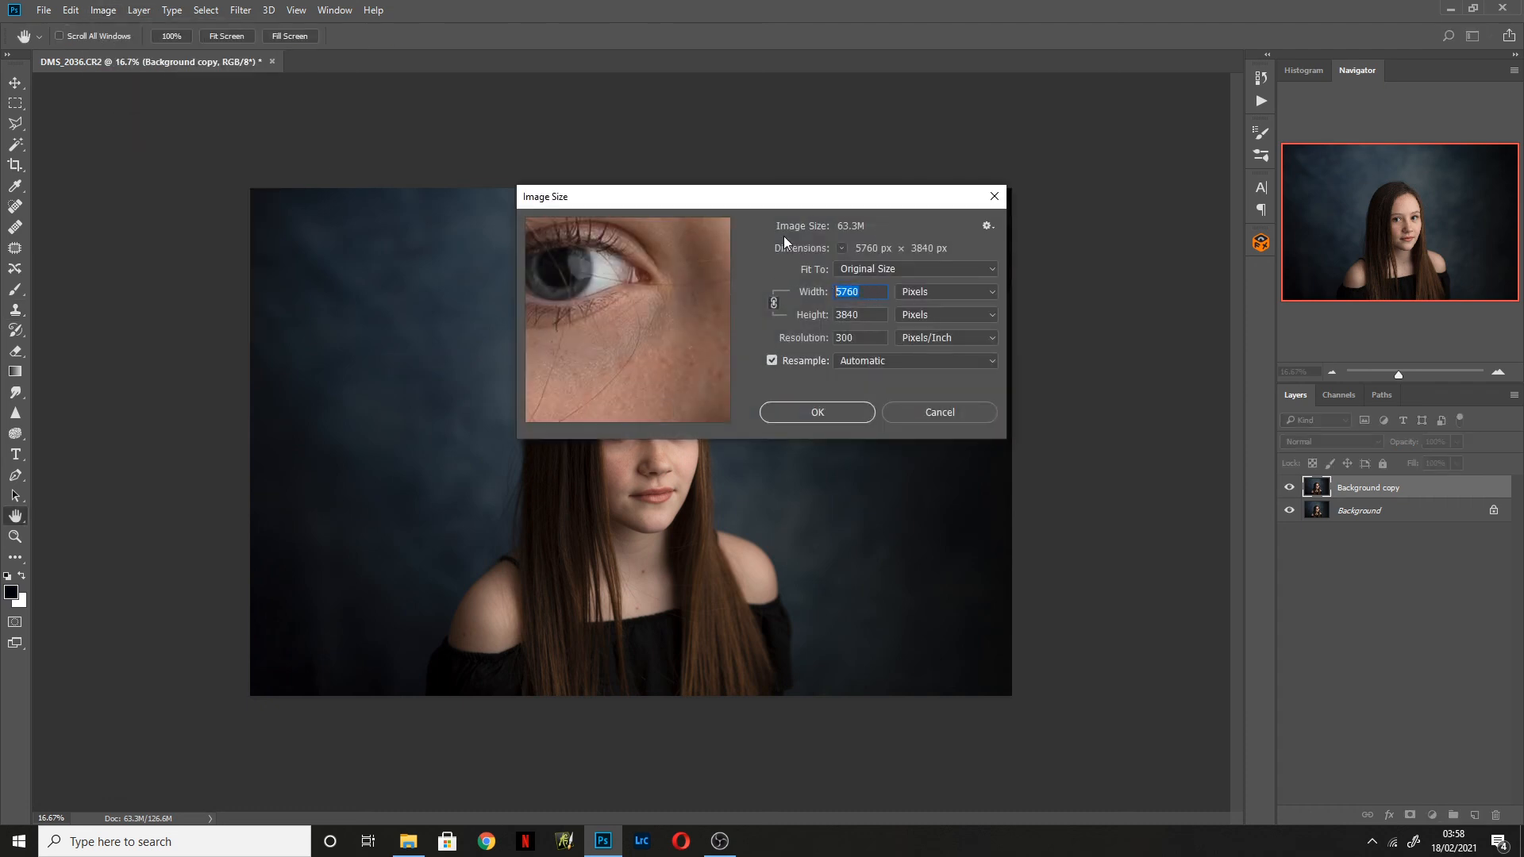
text(2048)
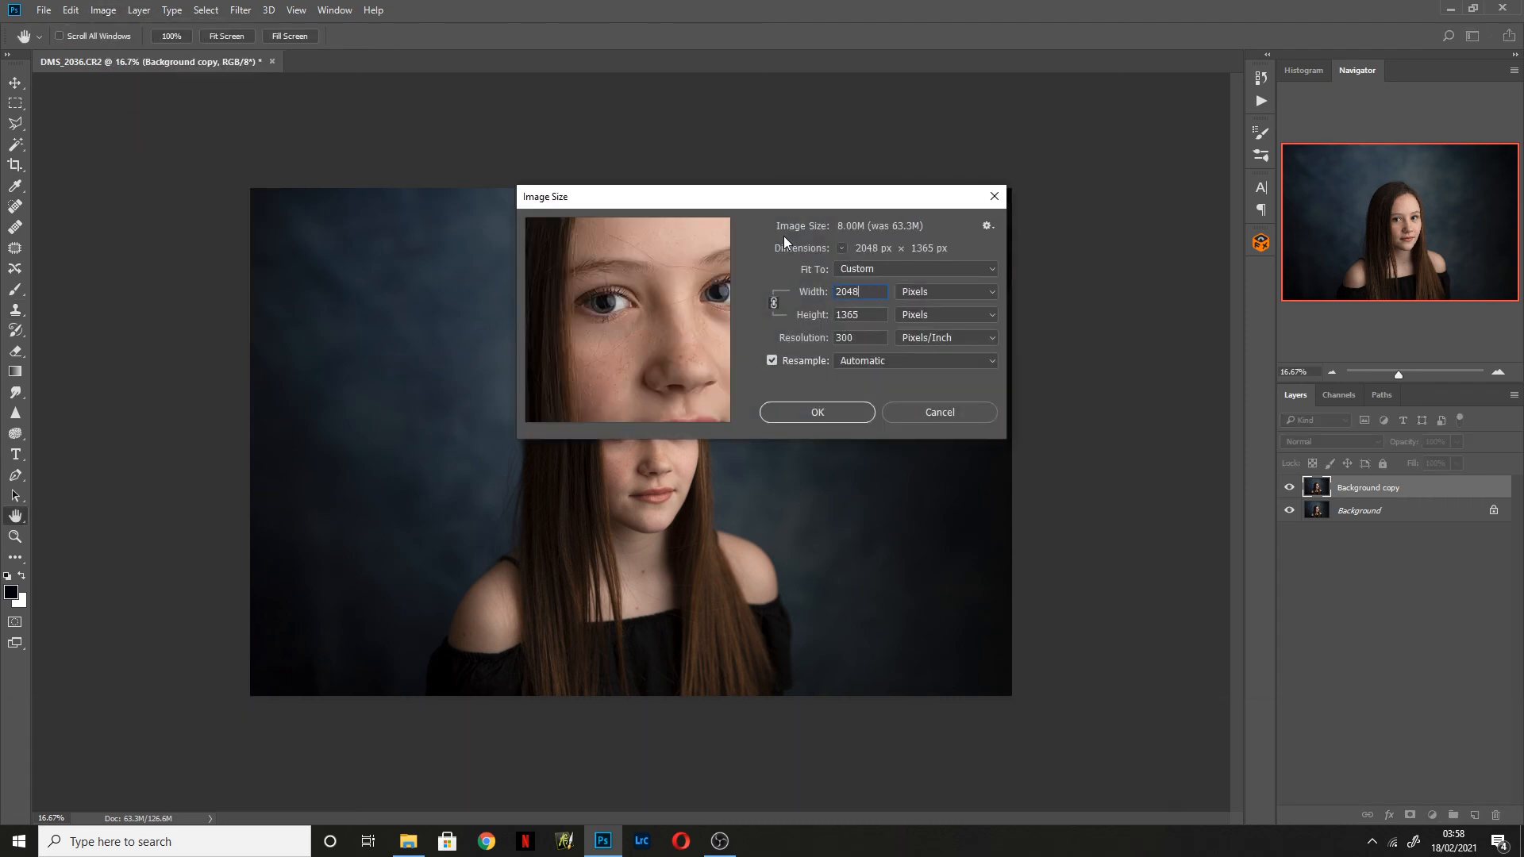
click(845, 408)
key(s)
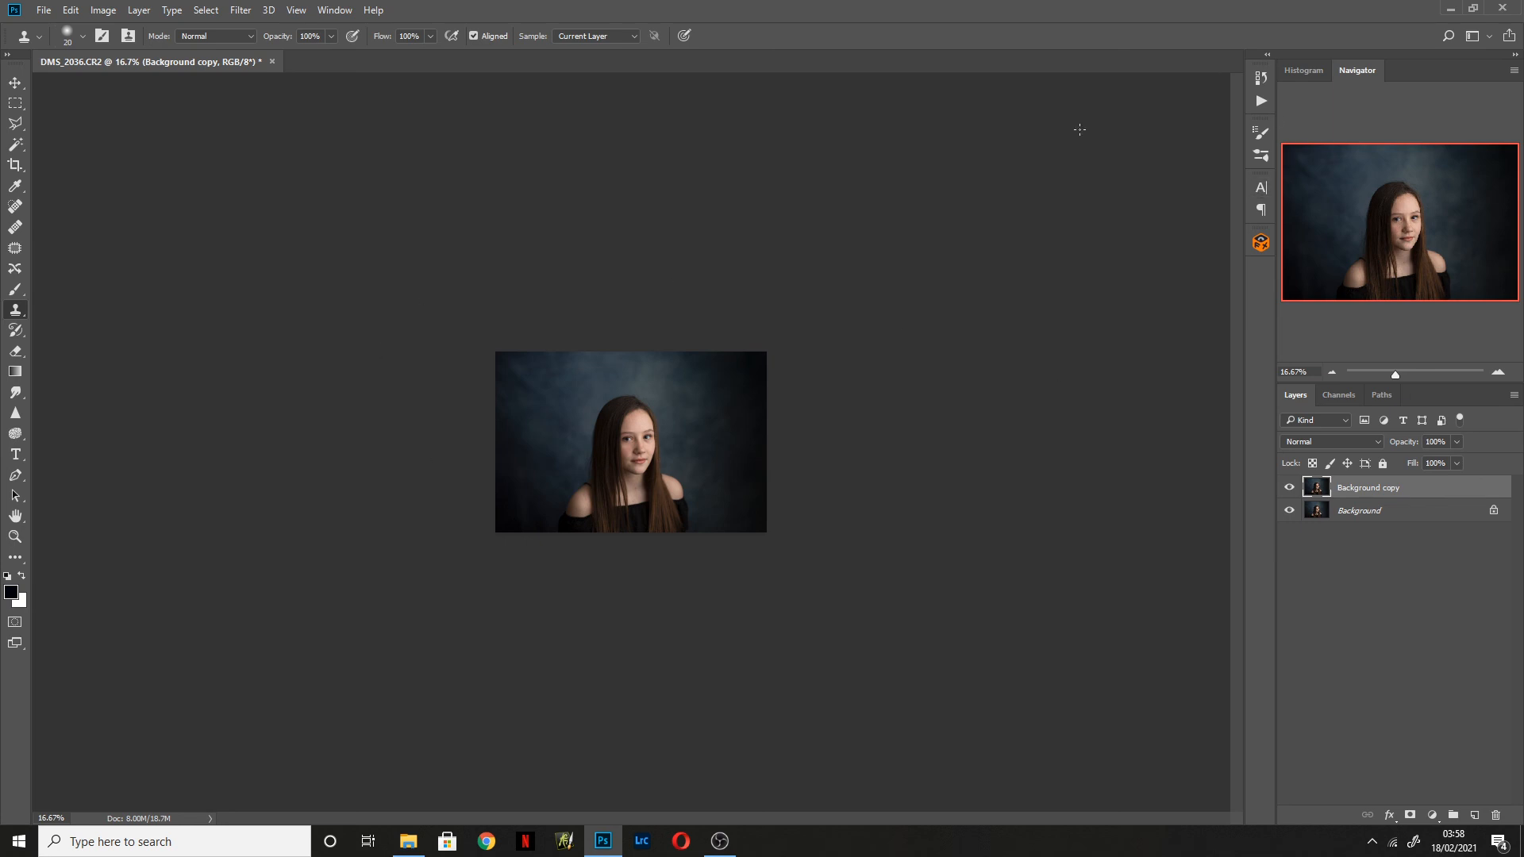
key(ctrl+alt+z)
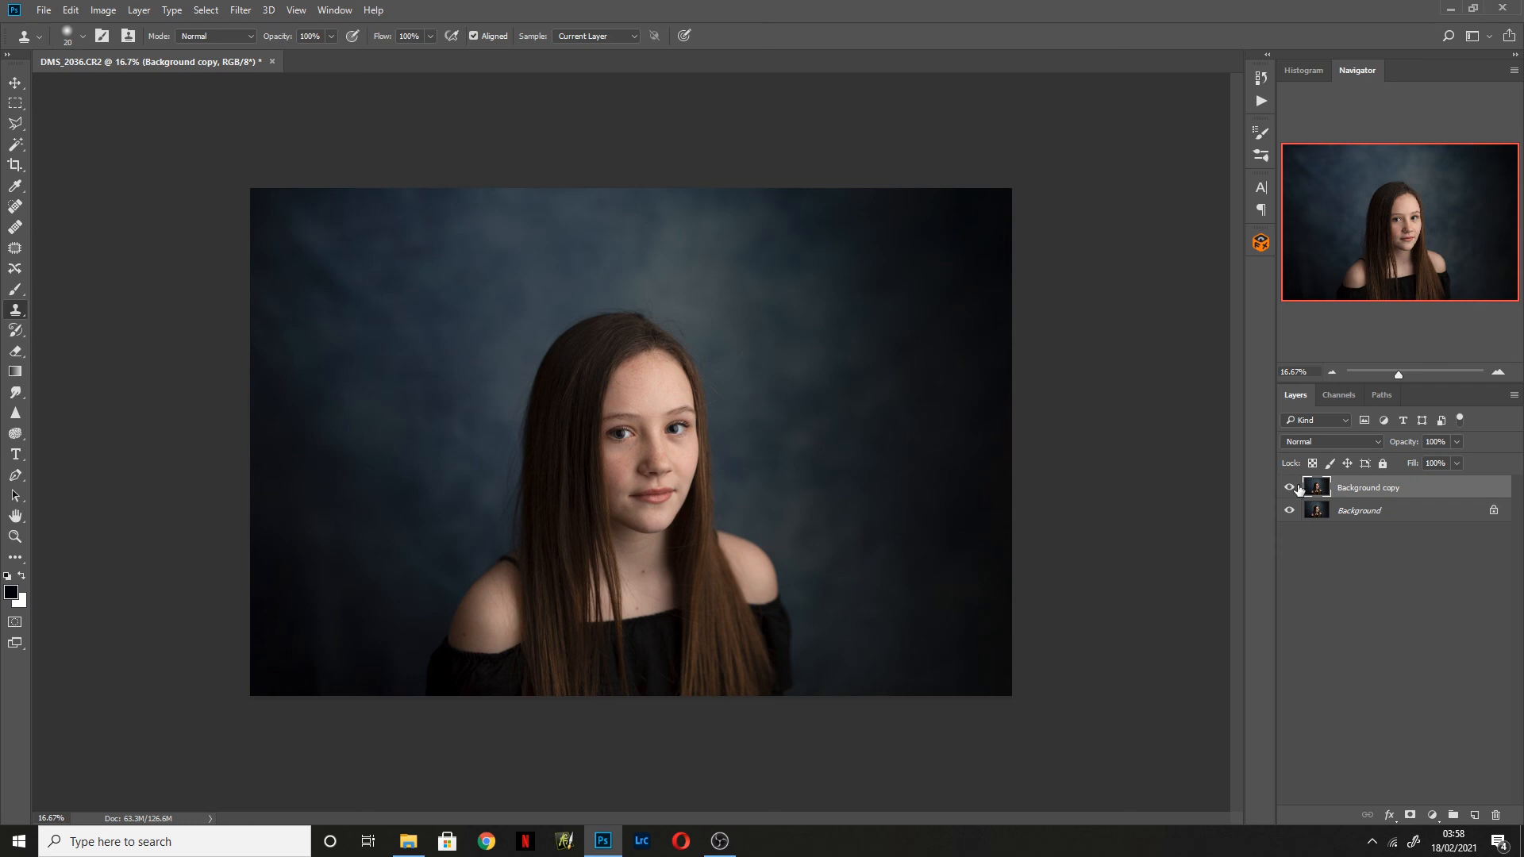
- Open the Canvas Size settings and set the new canvas width and height to 105 percent each
click(103, 11)
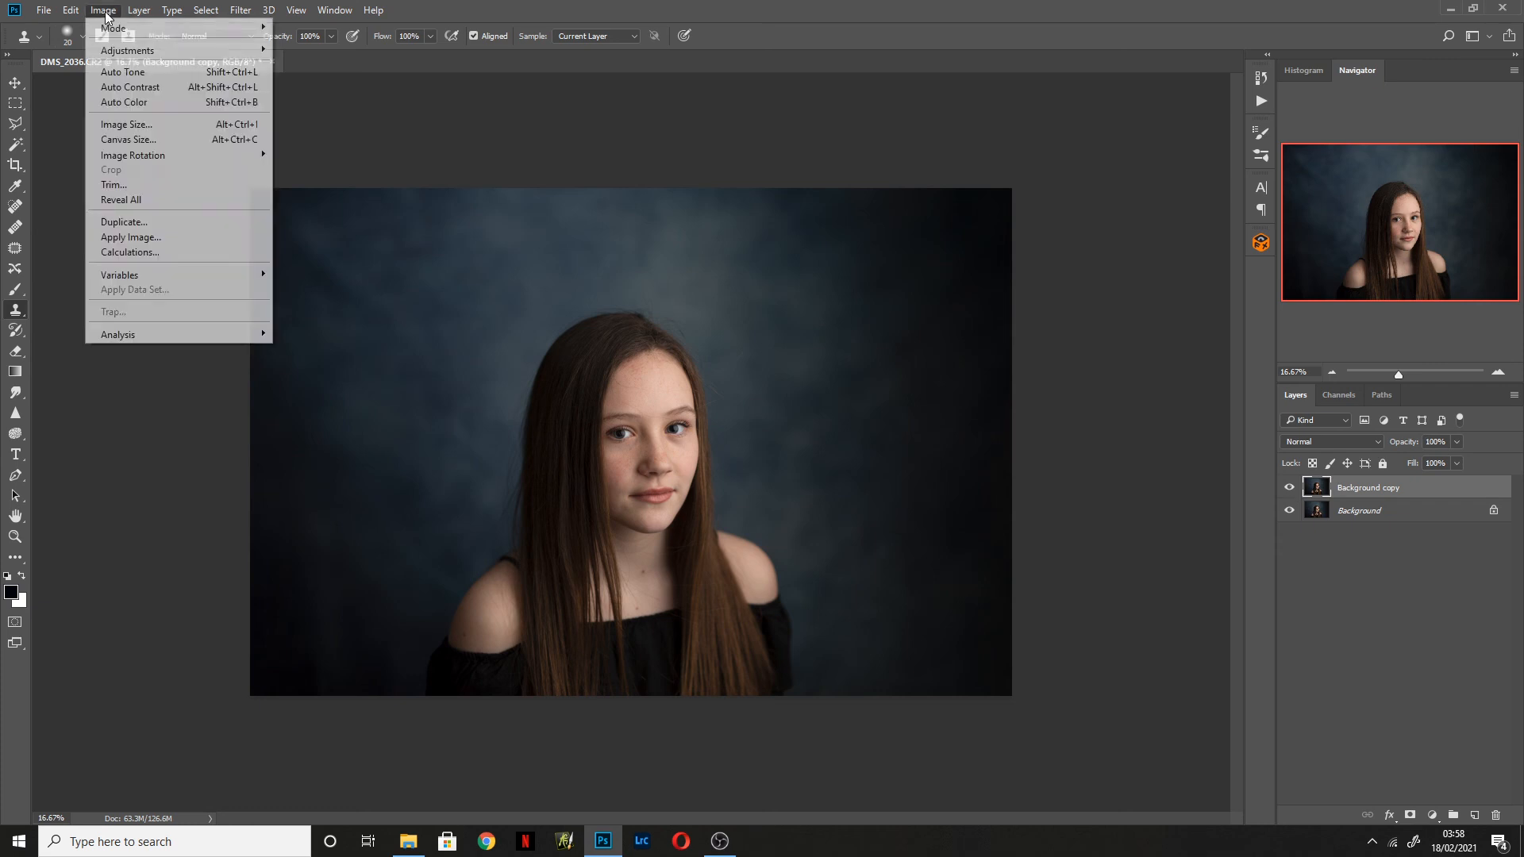
click(139, 141)
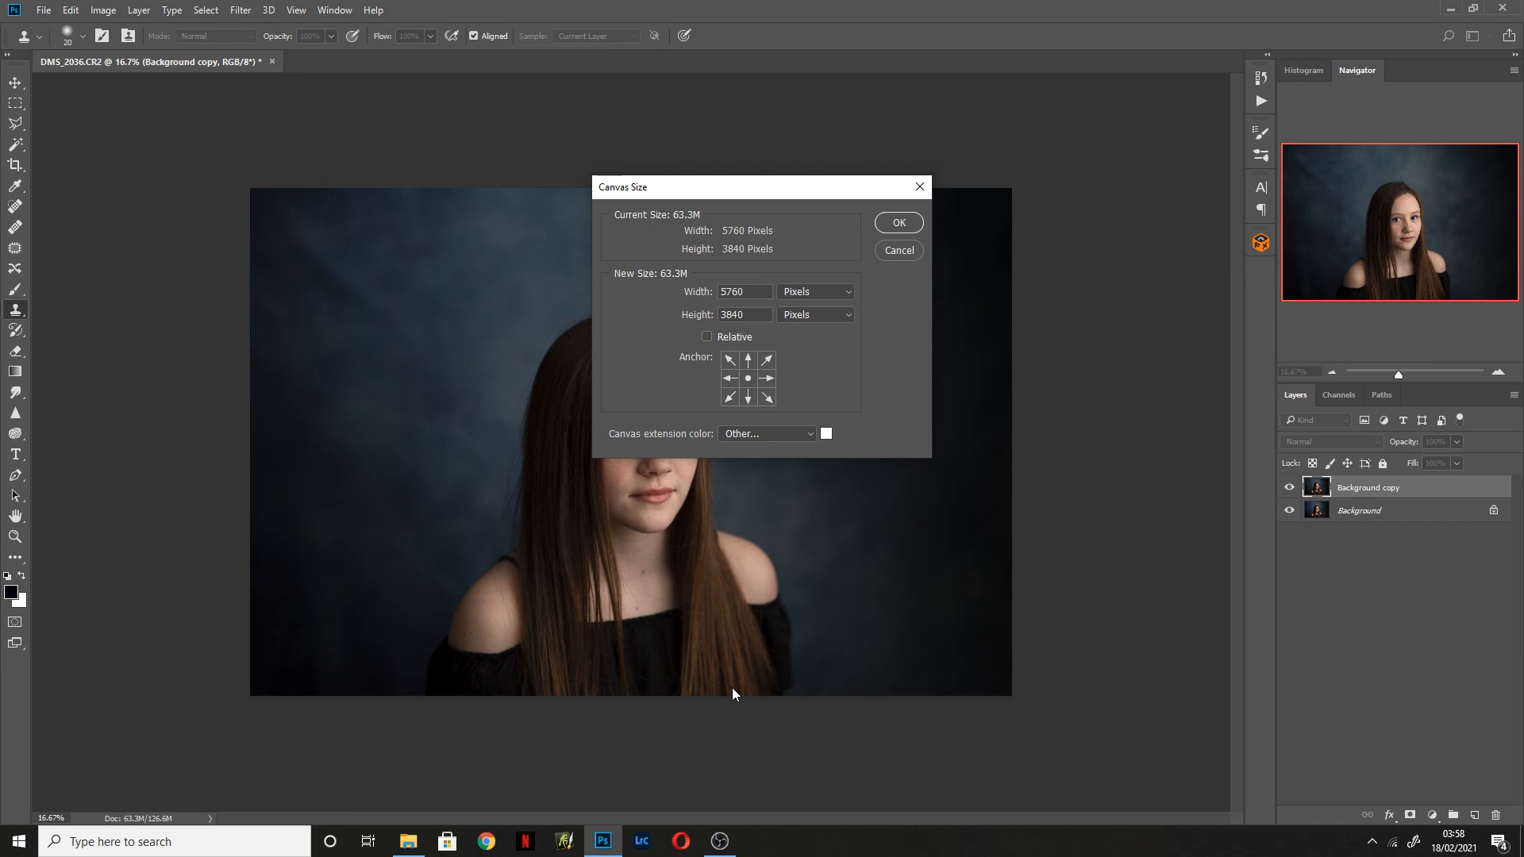
click(845, 292)
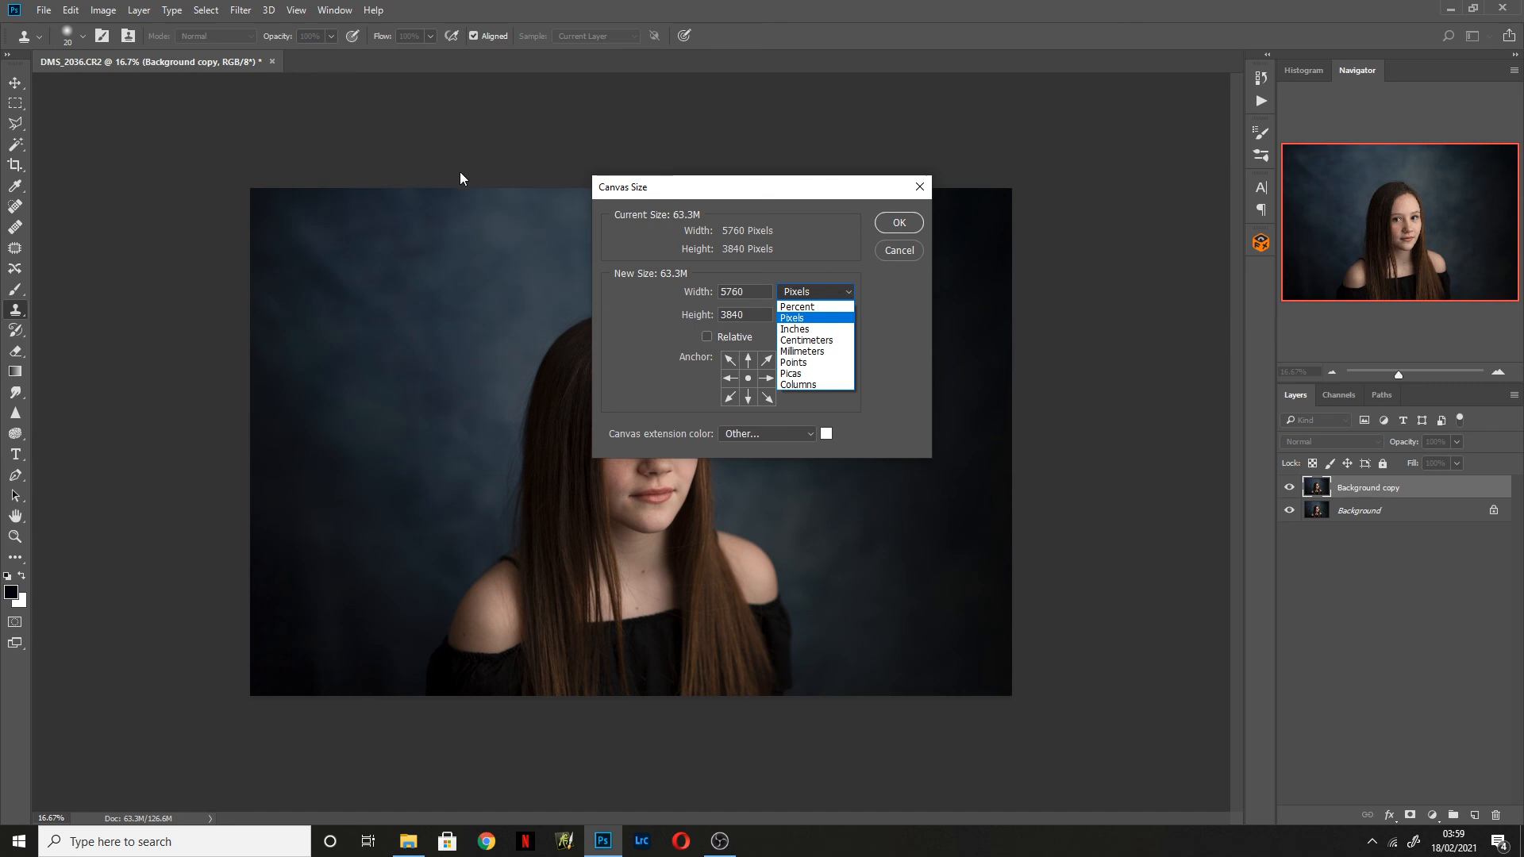
click(797, 307)
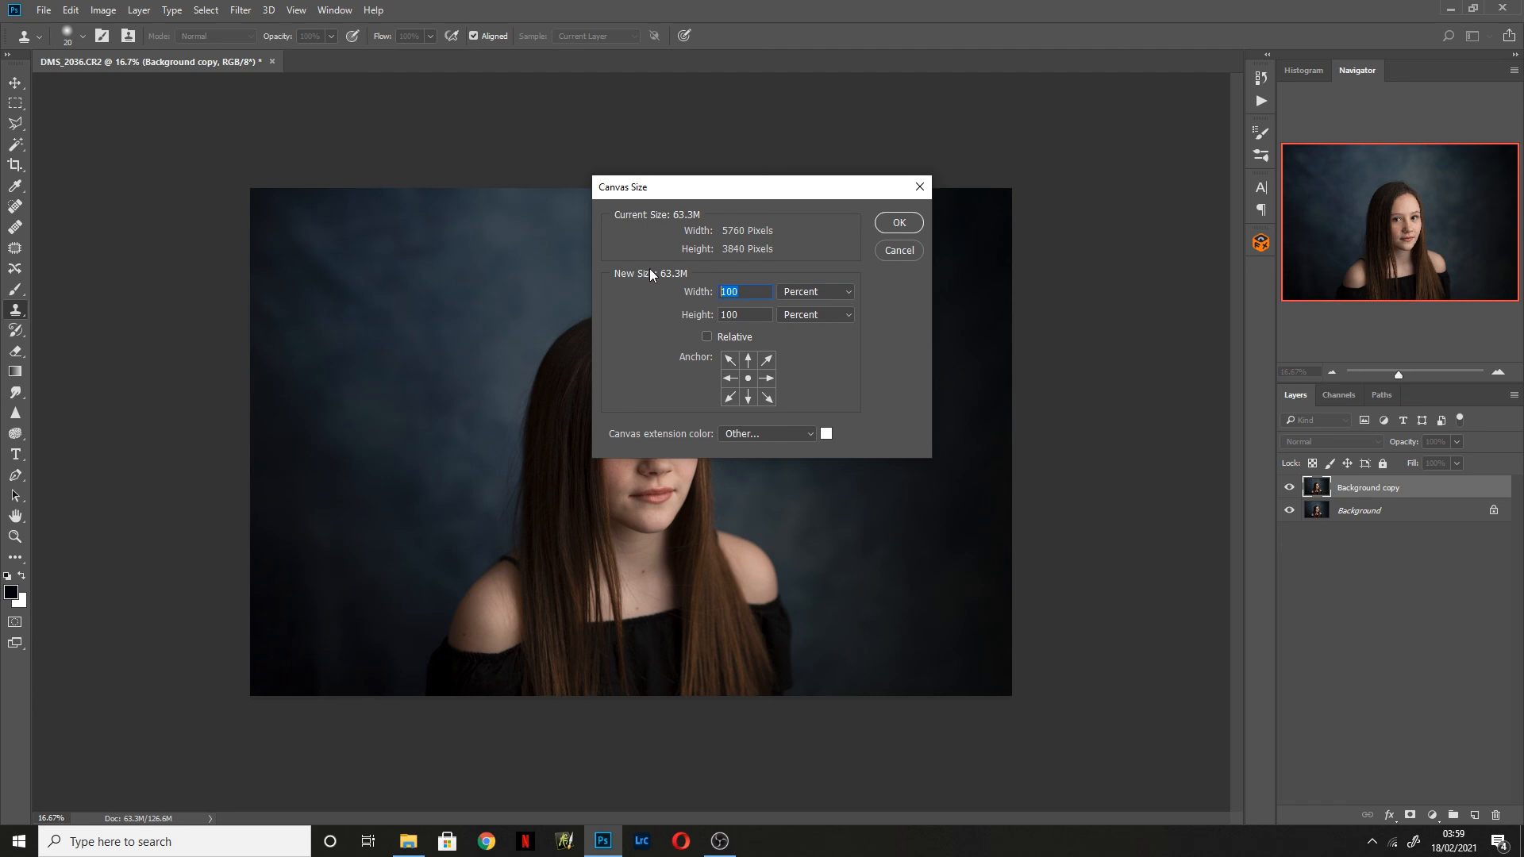
text(105)
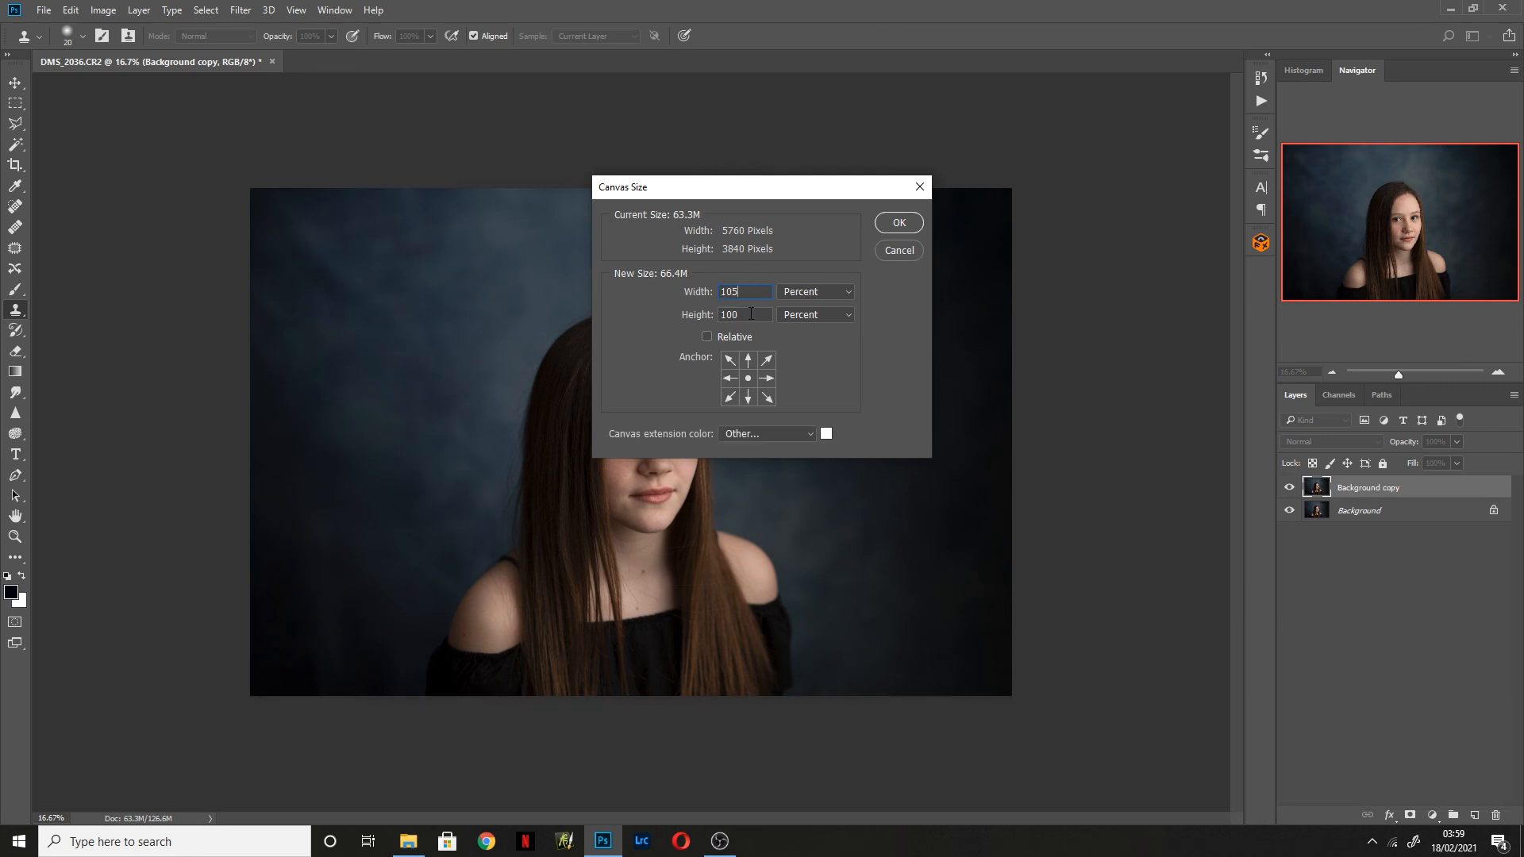
key(Tab)
text(105)
- Use white (ffffff) as the canvas extension color and apply the canvas enlargement to add a border around the portrait
click(826, 434)
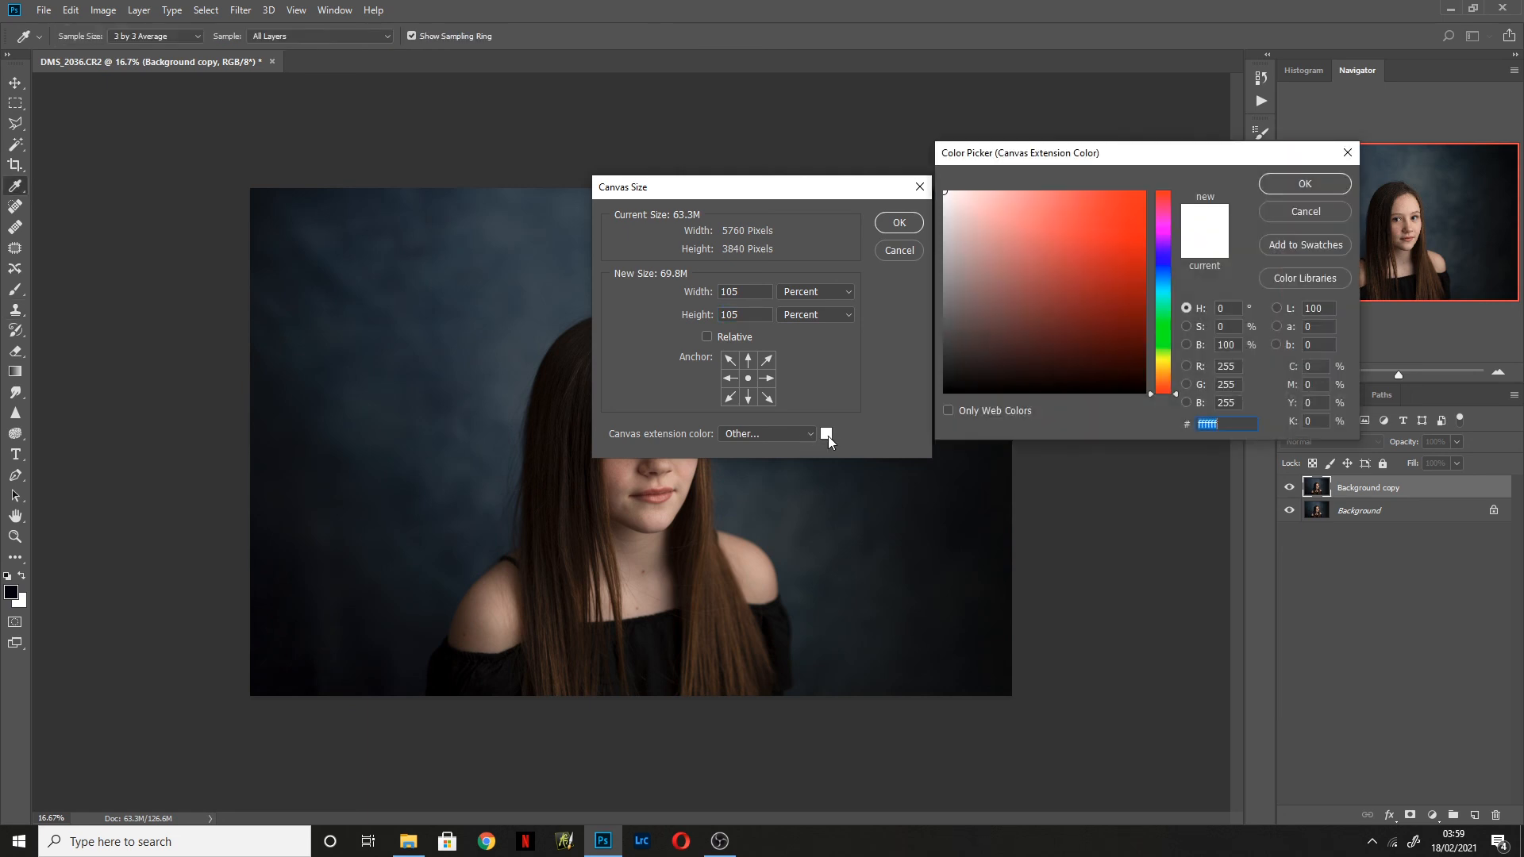
click(1292, 187)
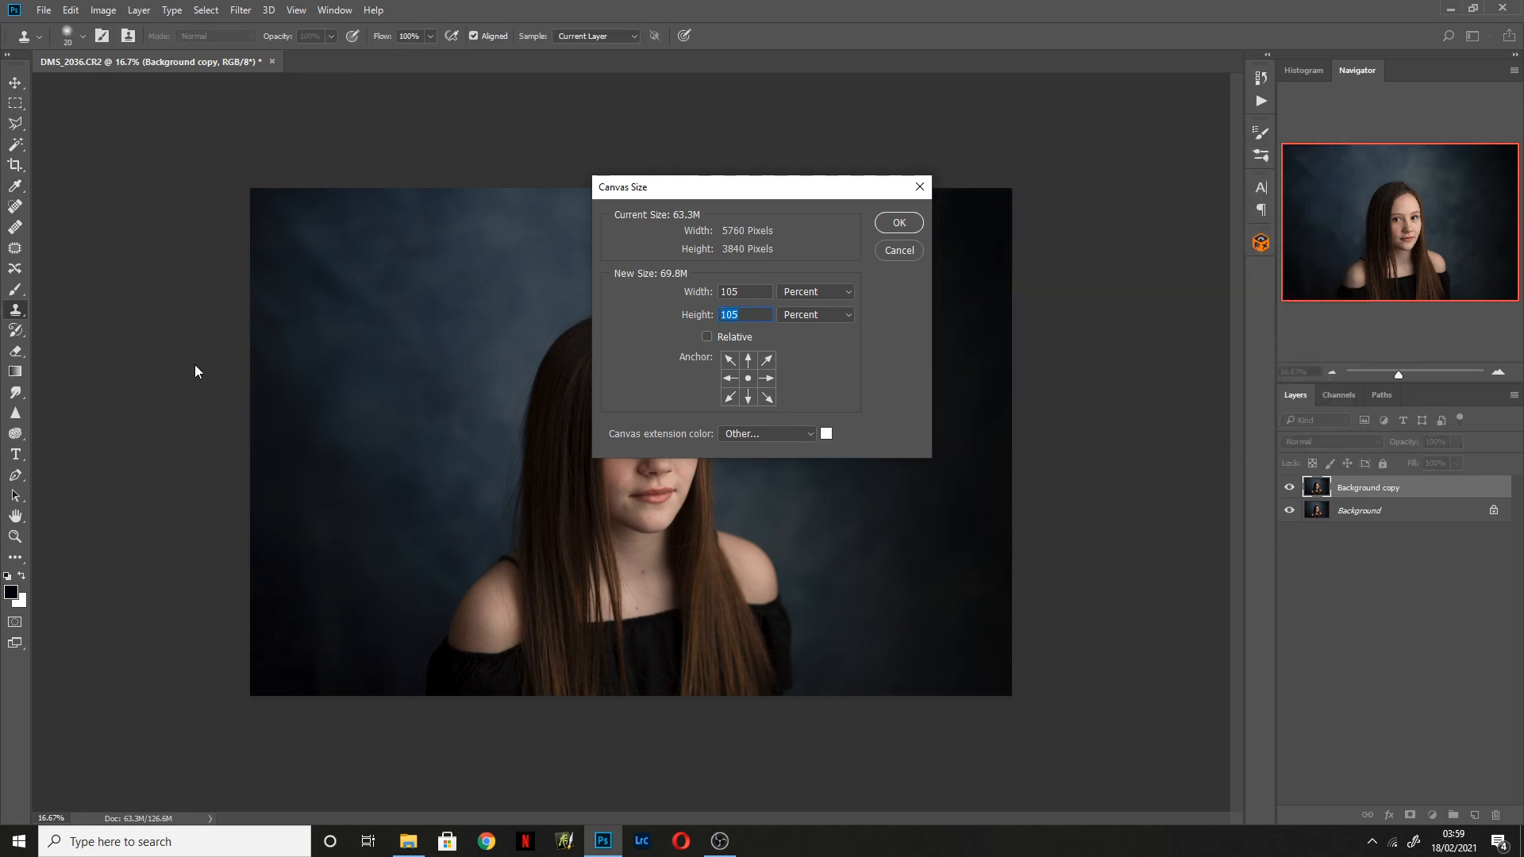
click(790, 433)
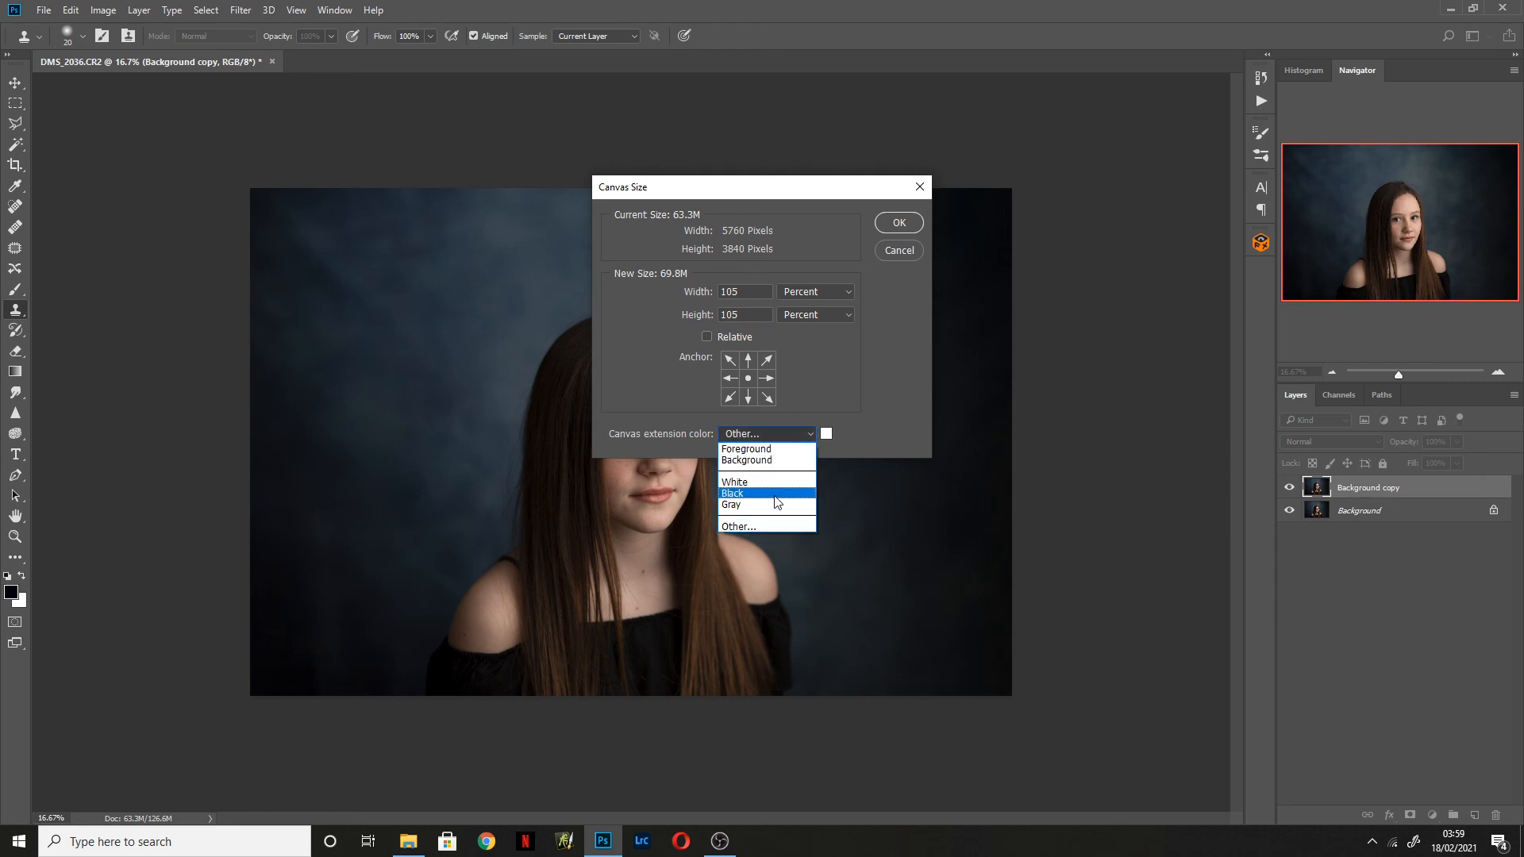
click(768, 525)
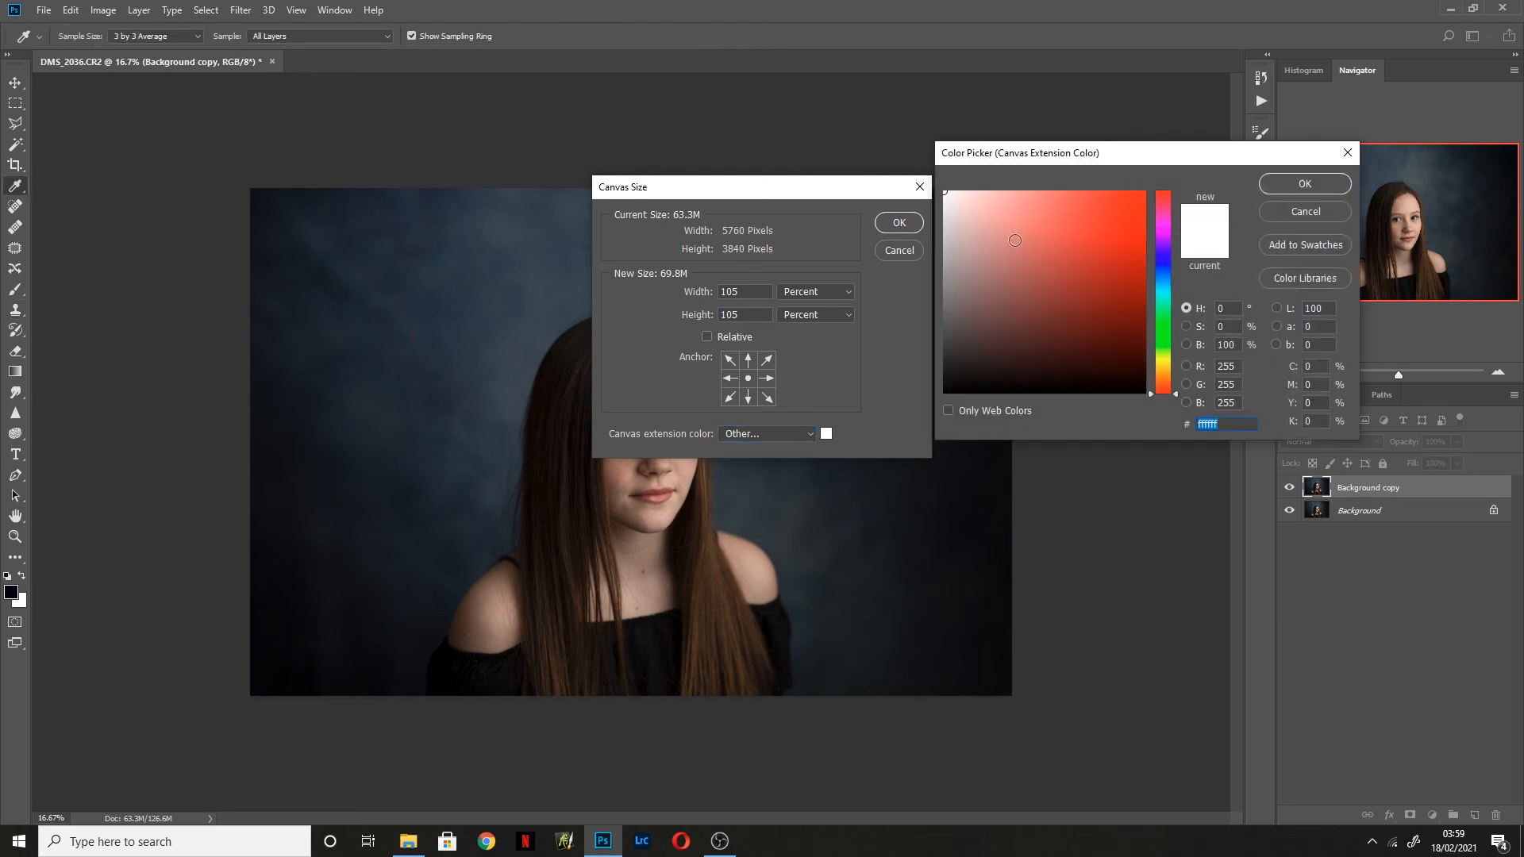
click(1293, 211)
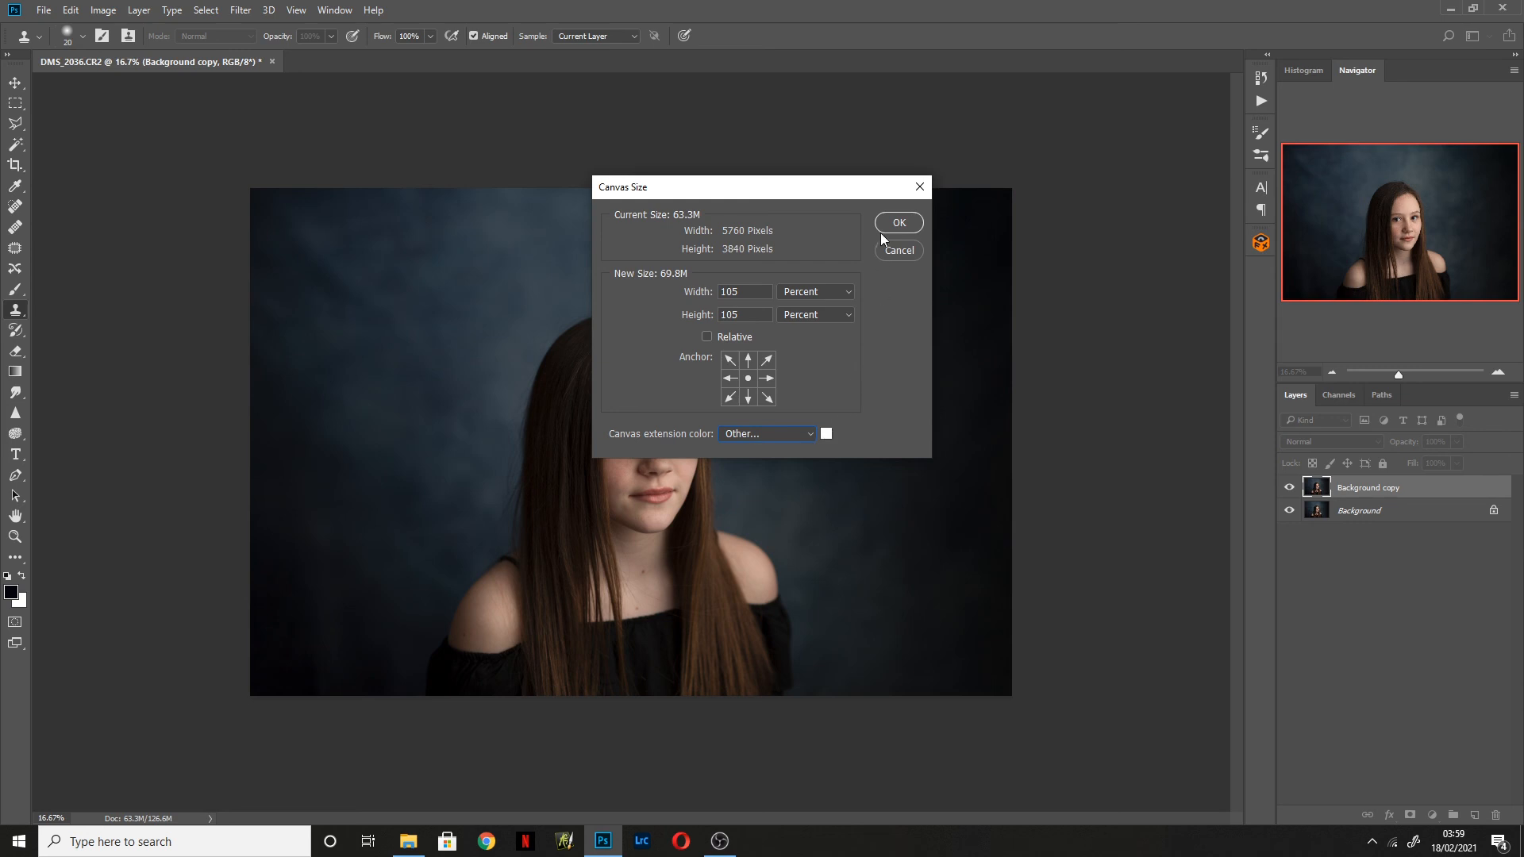
click(902, 222)
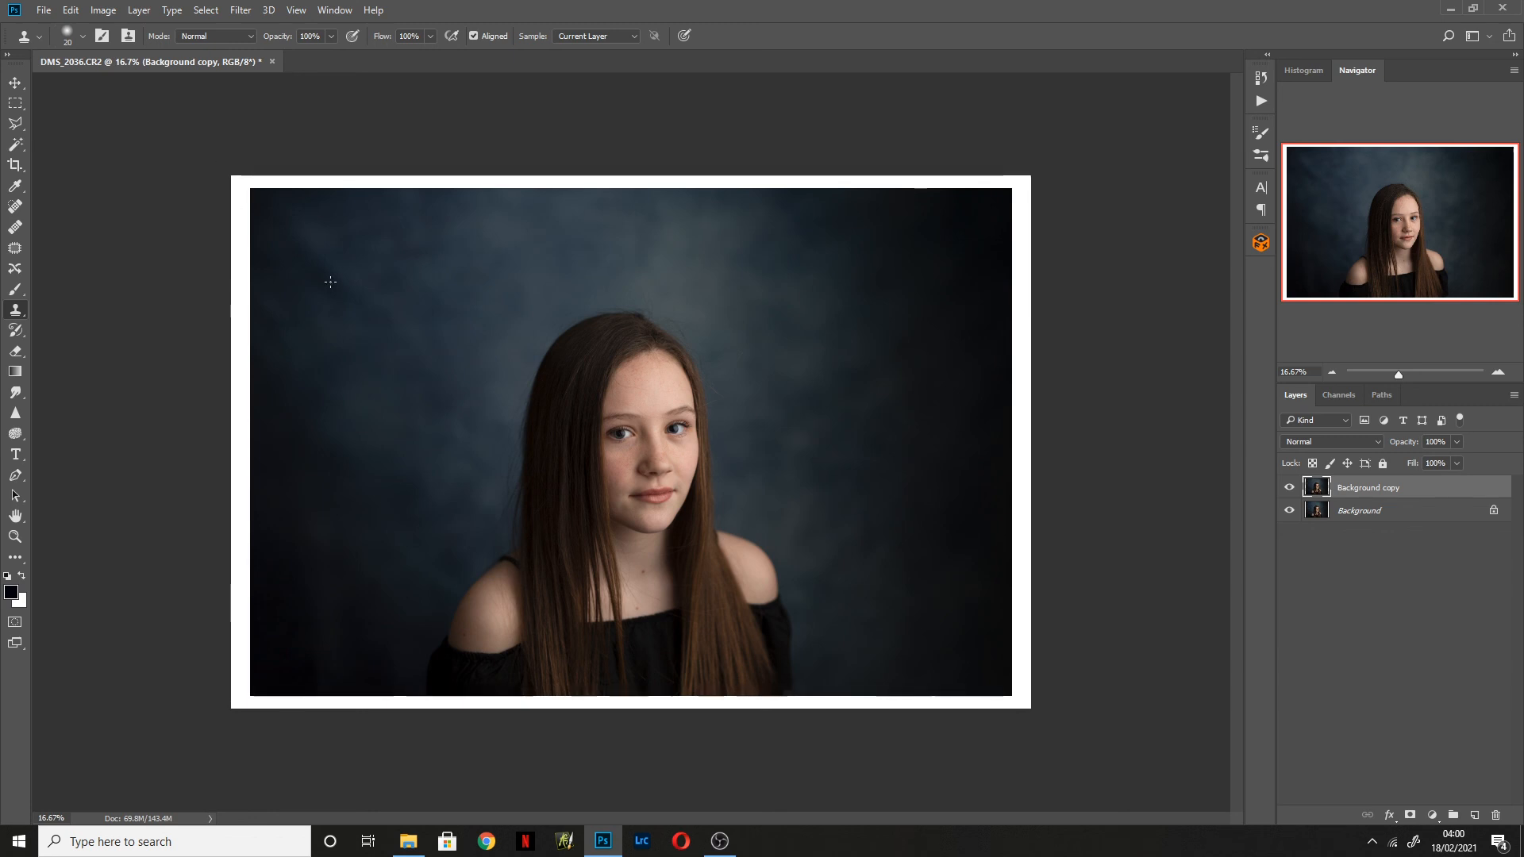
- Examine the eye and forehead at 100% in the Image Size preview, and close the settings without resizing
click(103, 9)
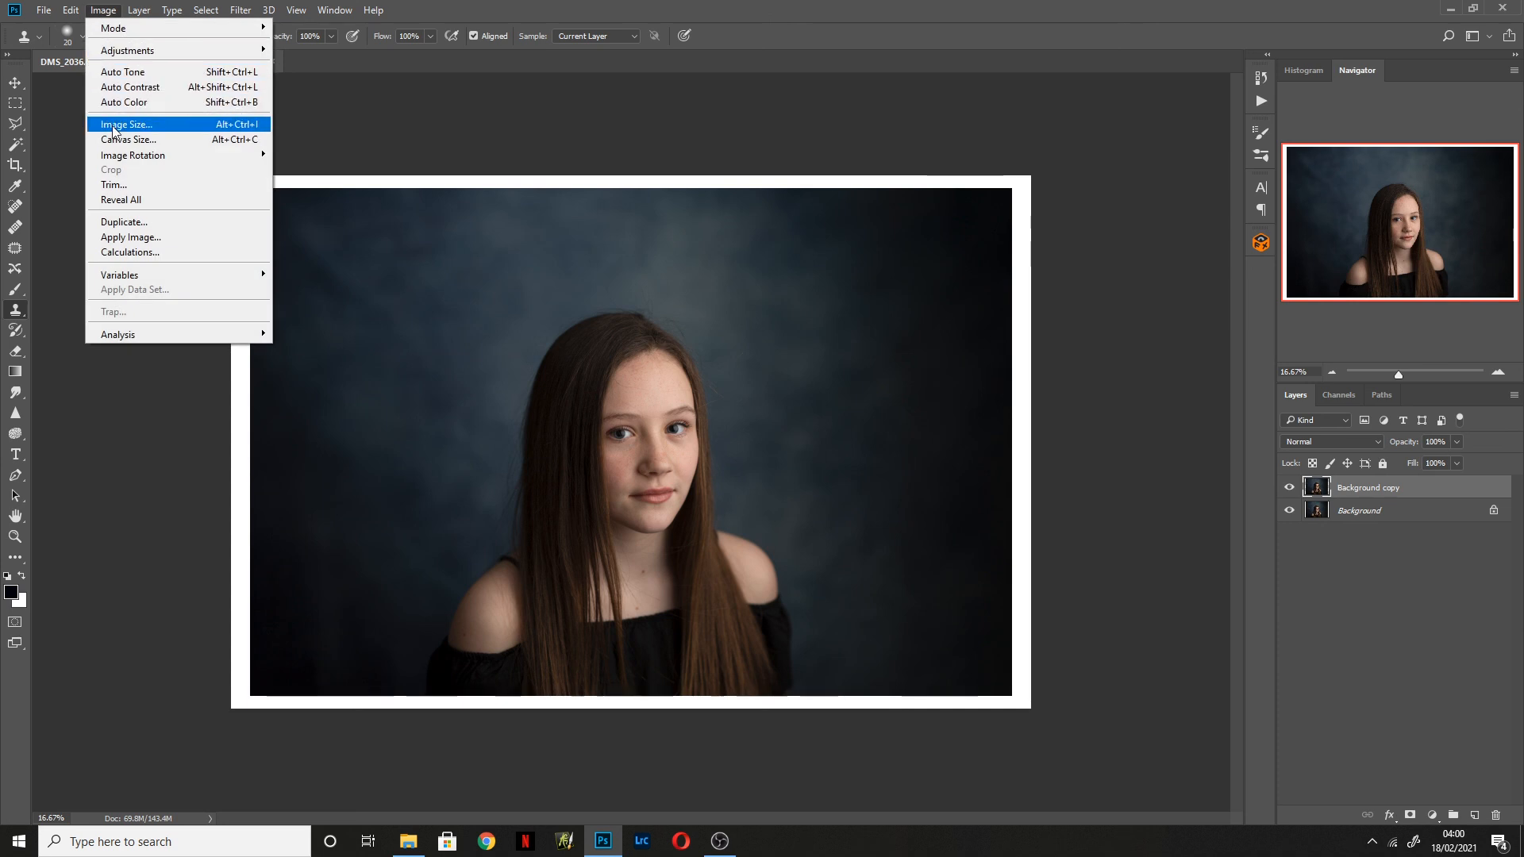
click(123, 124)
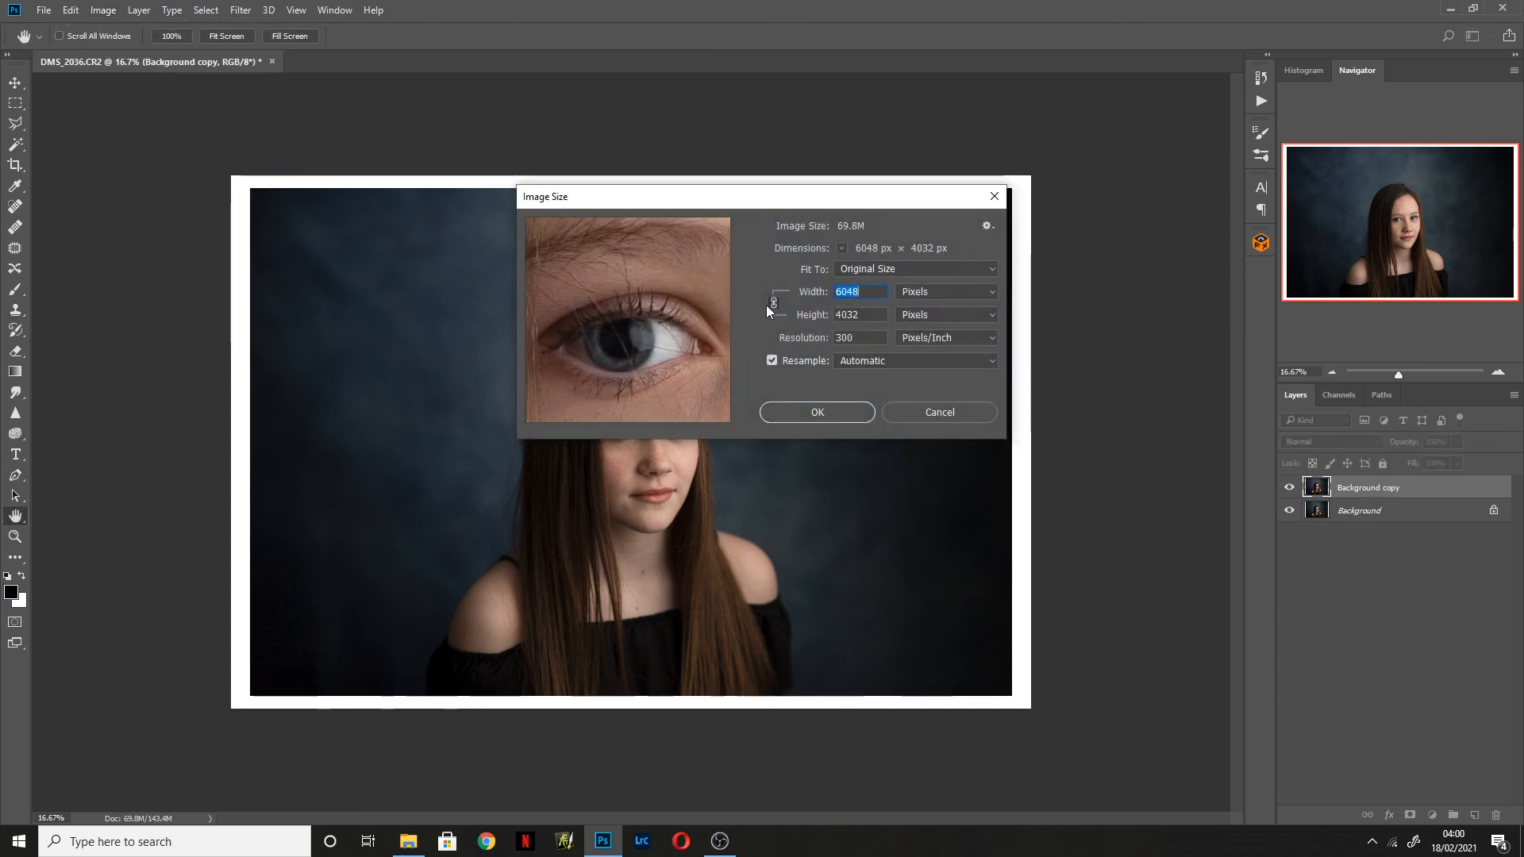
drag(613, 326, 638, 310)
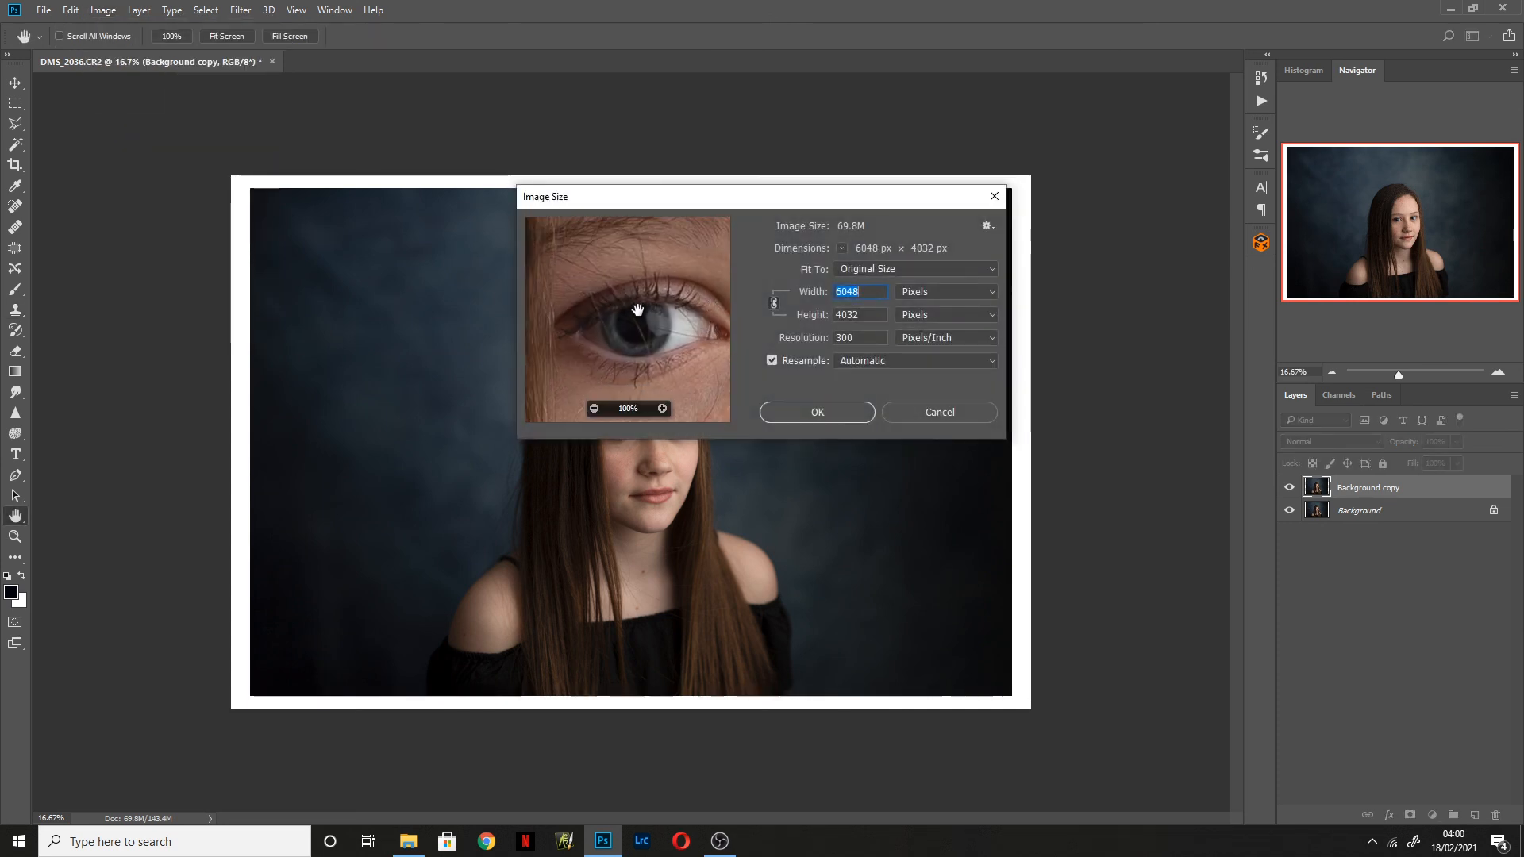
drag(638, 309, 582, 330)
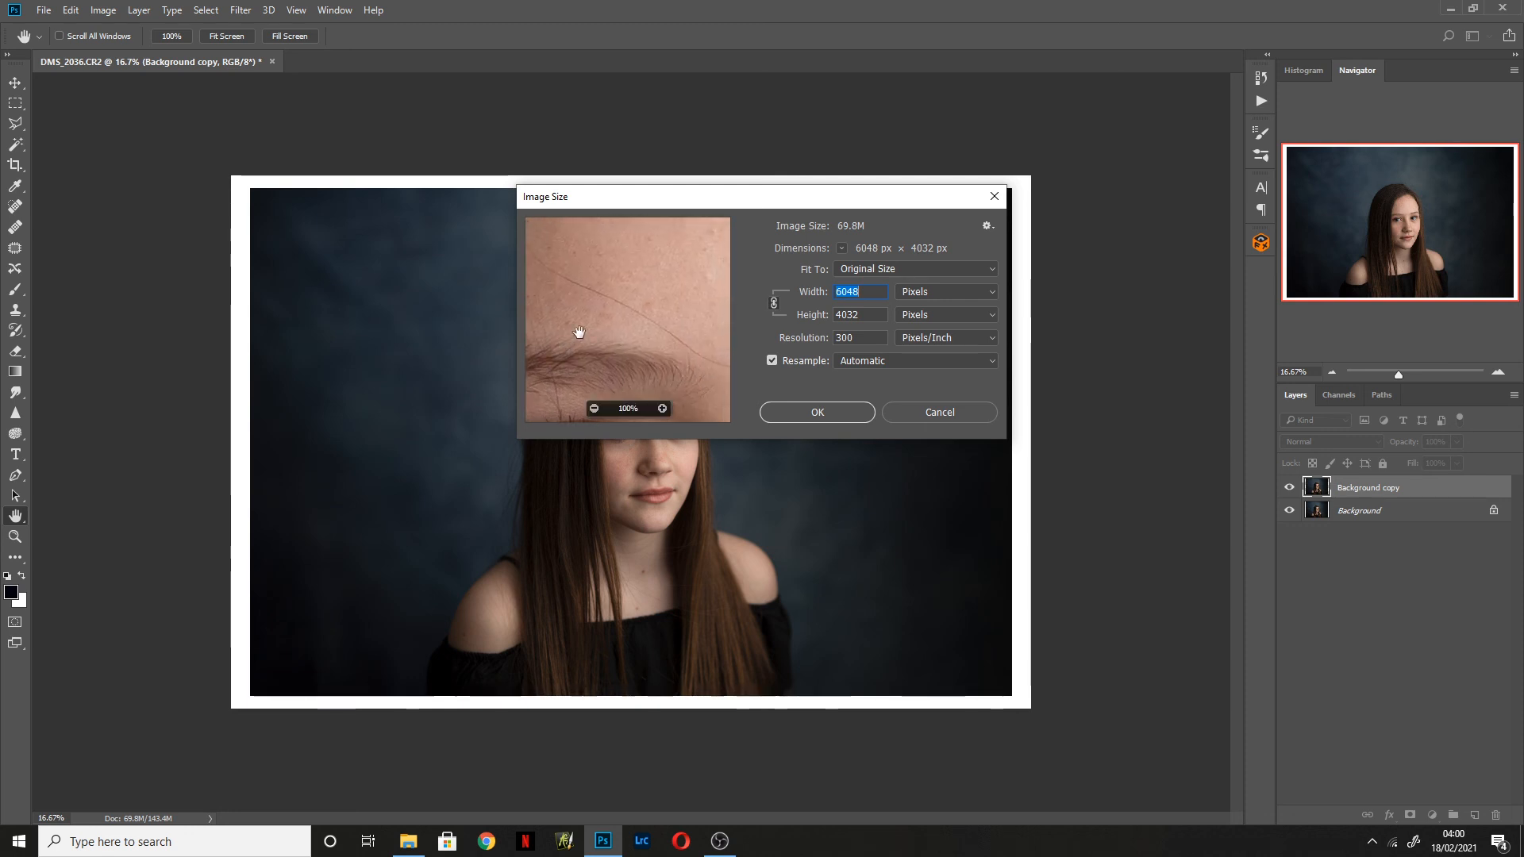
drag(705, 333, 568, 310)
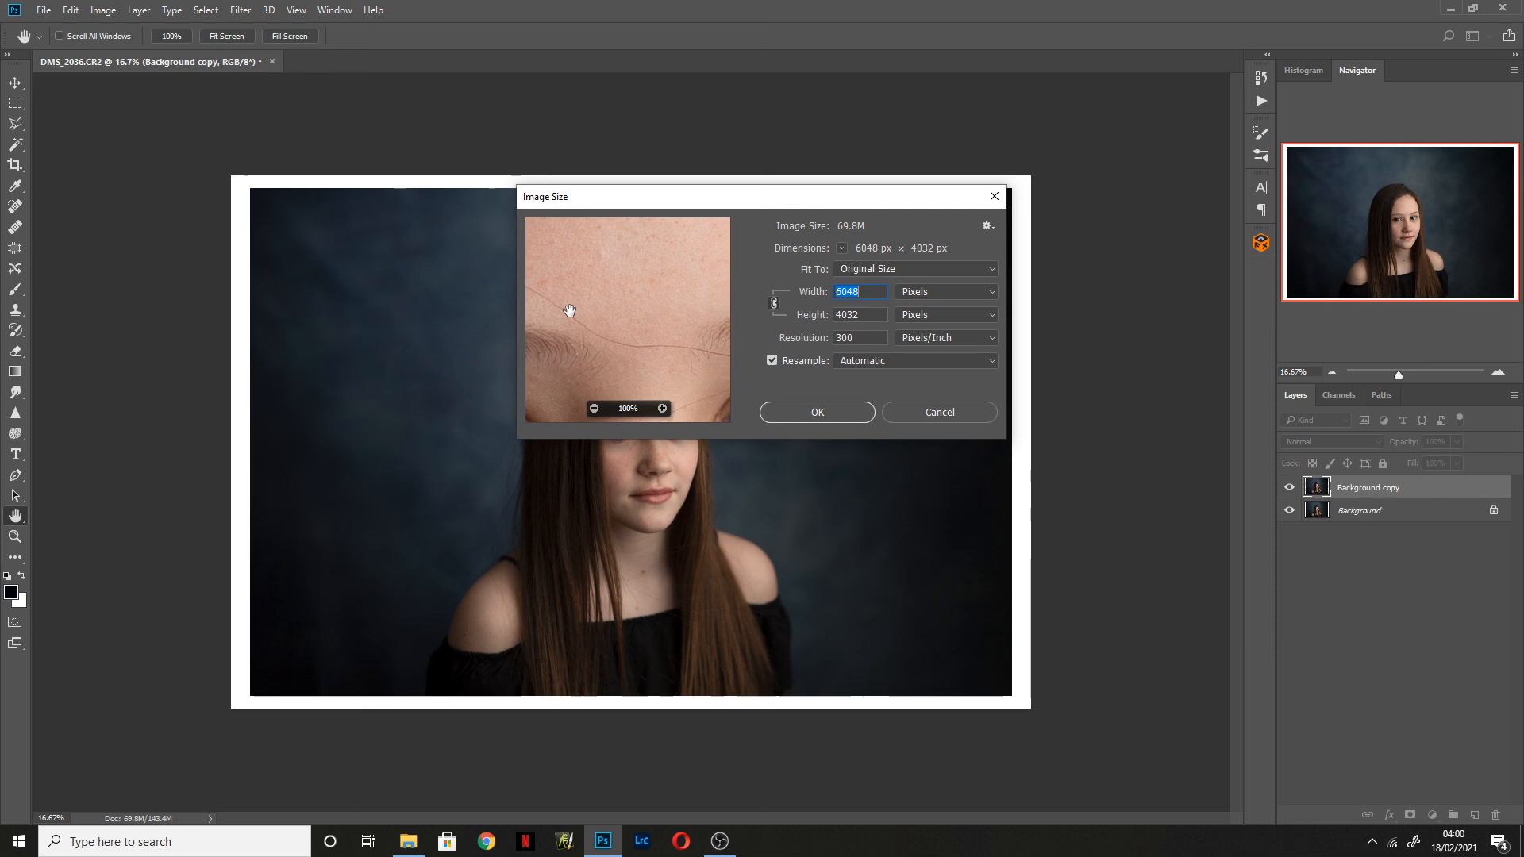
click(943, 411)
key(s)
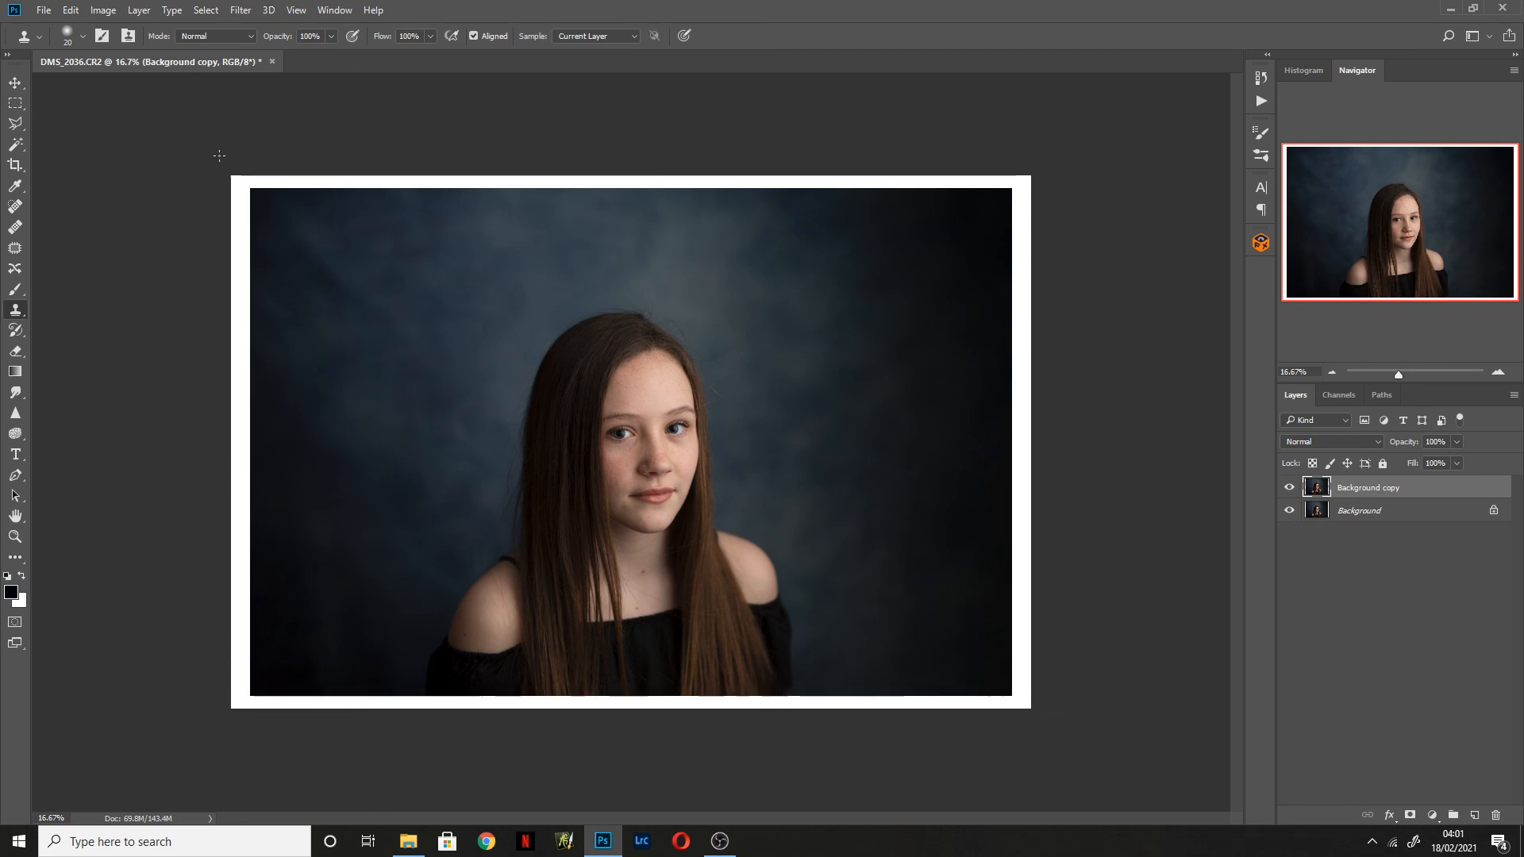
- Activate the Move tool
click(17, 83)
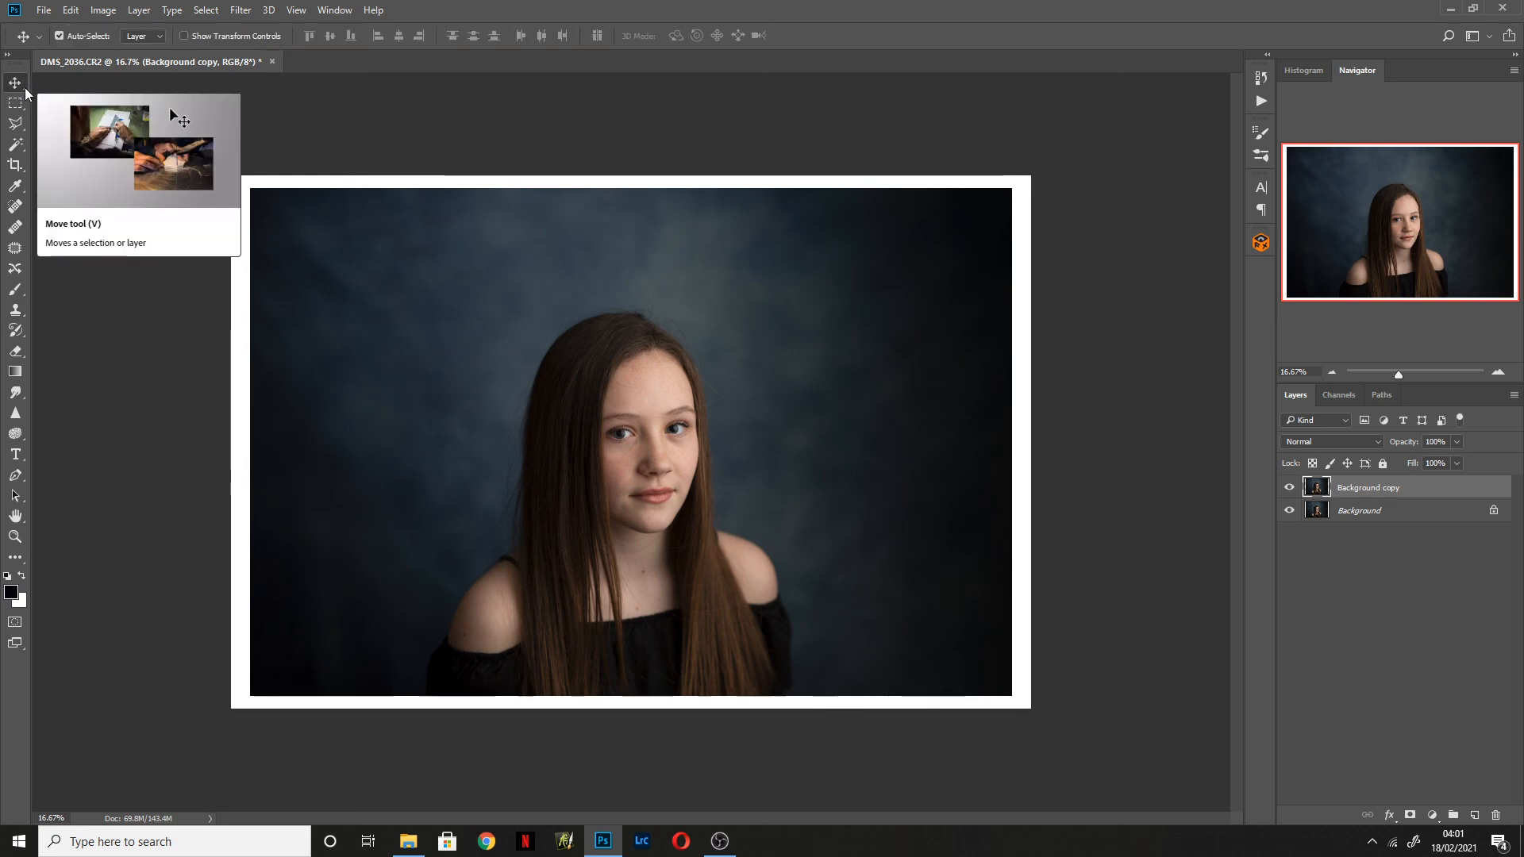